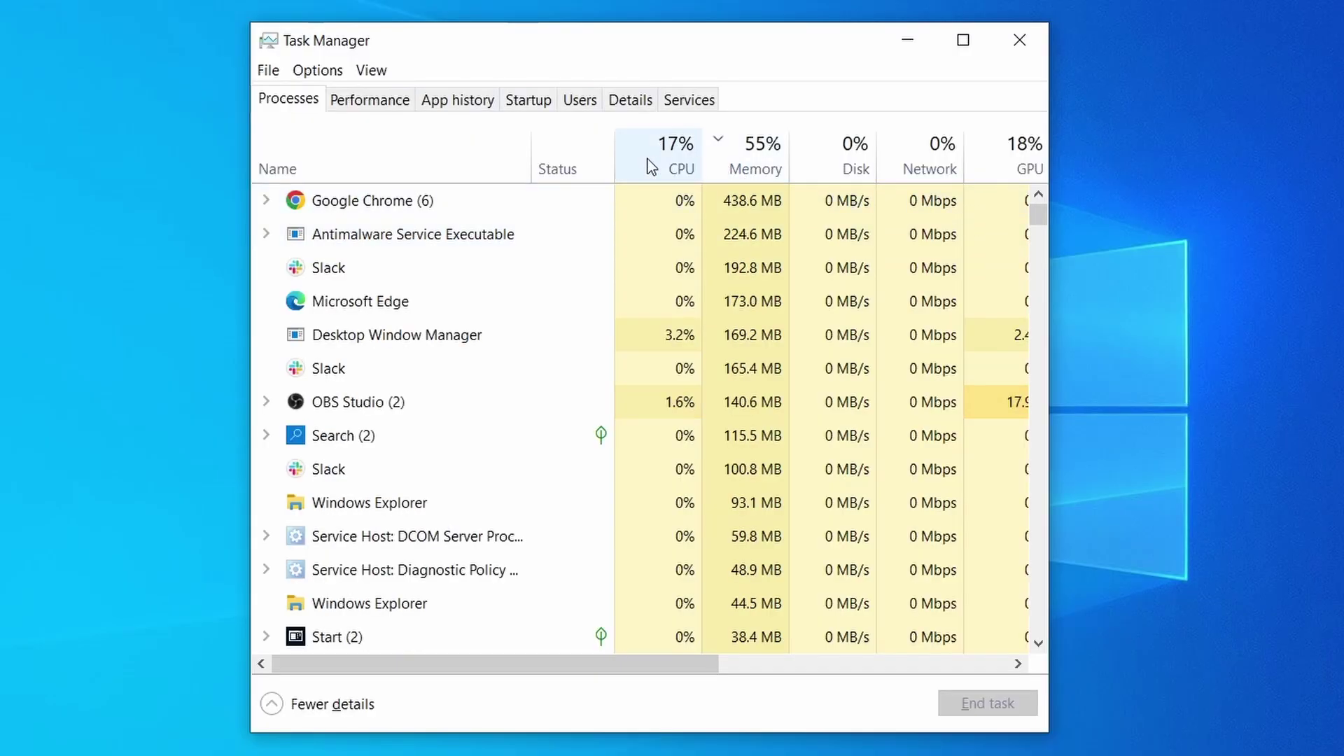
- Sort Task Manager's processes by CPU and then by memory usage during the intro montage
{"action": "left_click", "coordinate": [651, 165]}
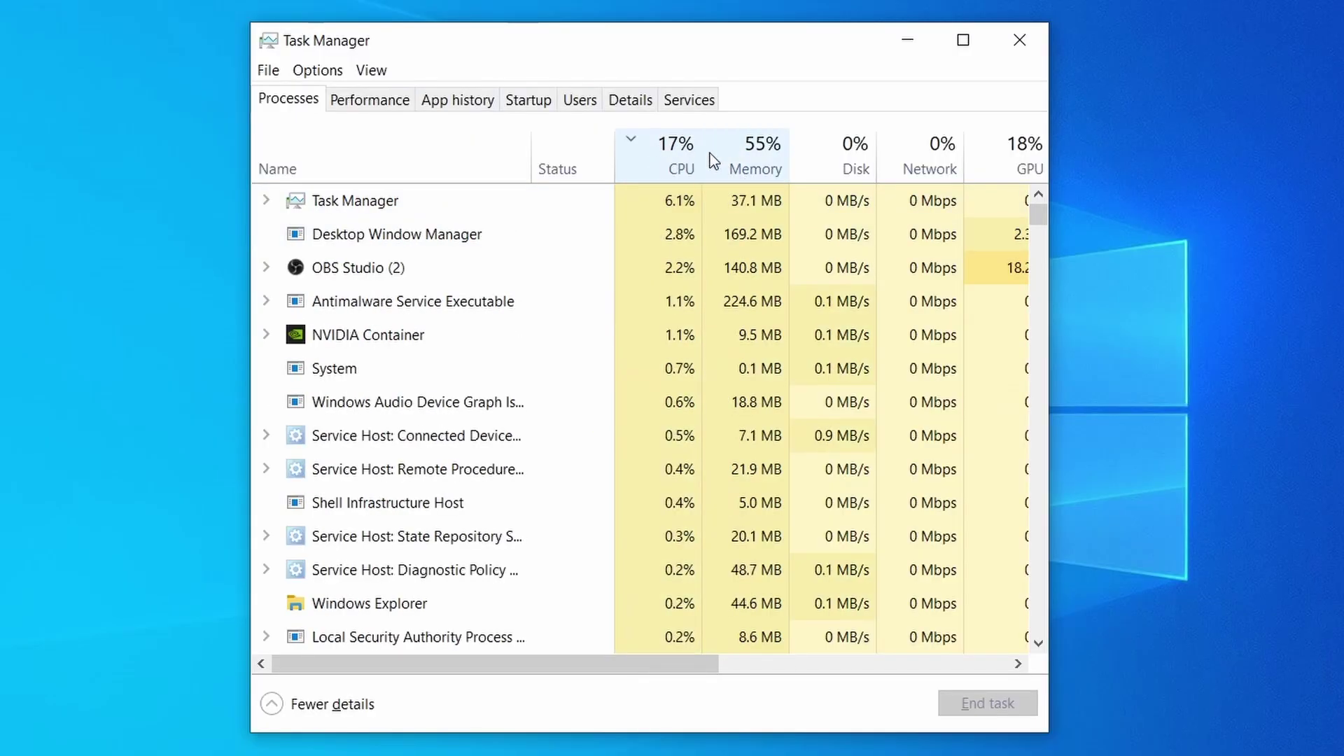
{"action": "left_click", "coordinate": [764, 155]}
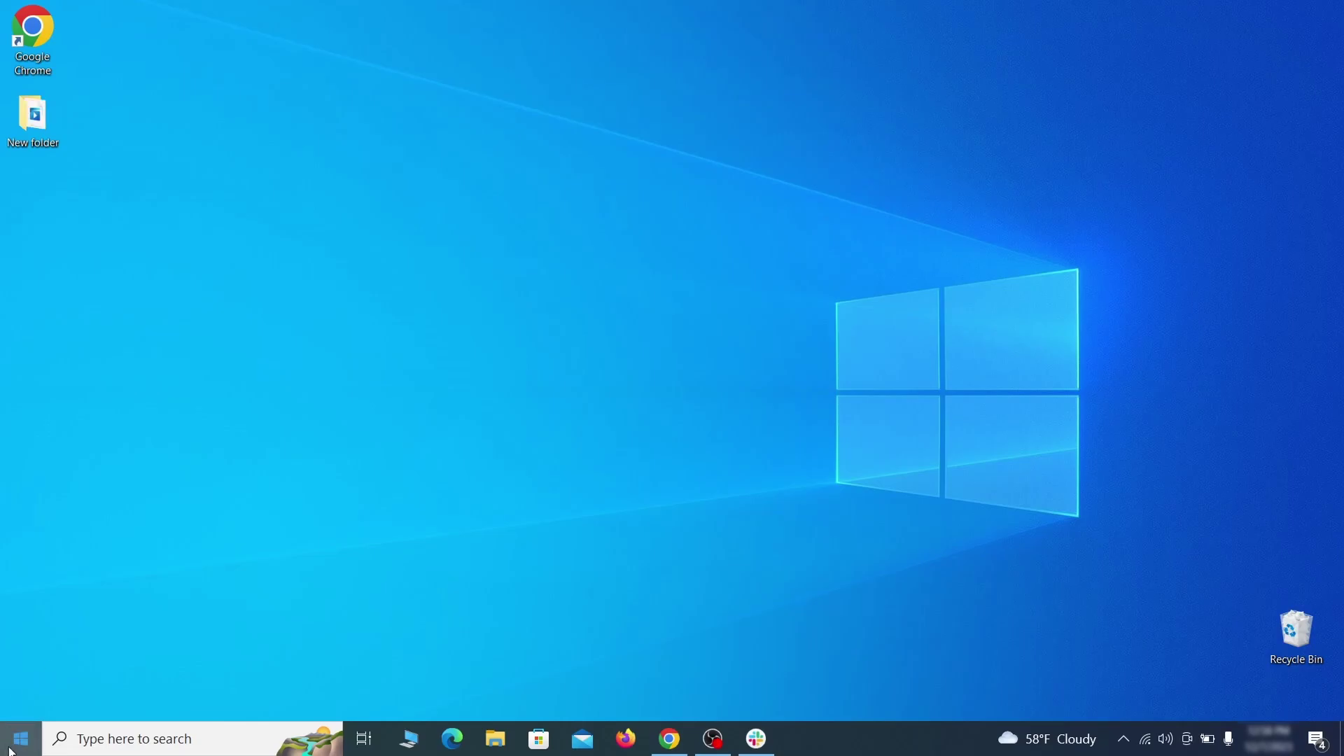
- Restart into advanced startup from Settings > Update & Security > Recovery, also showing the Windows 11 Recovery page
{"action": "left_click", "coordinate": [12, 743]}
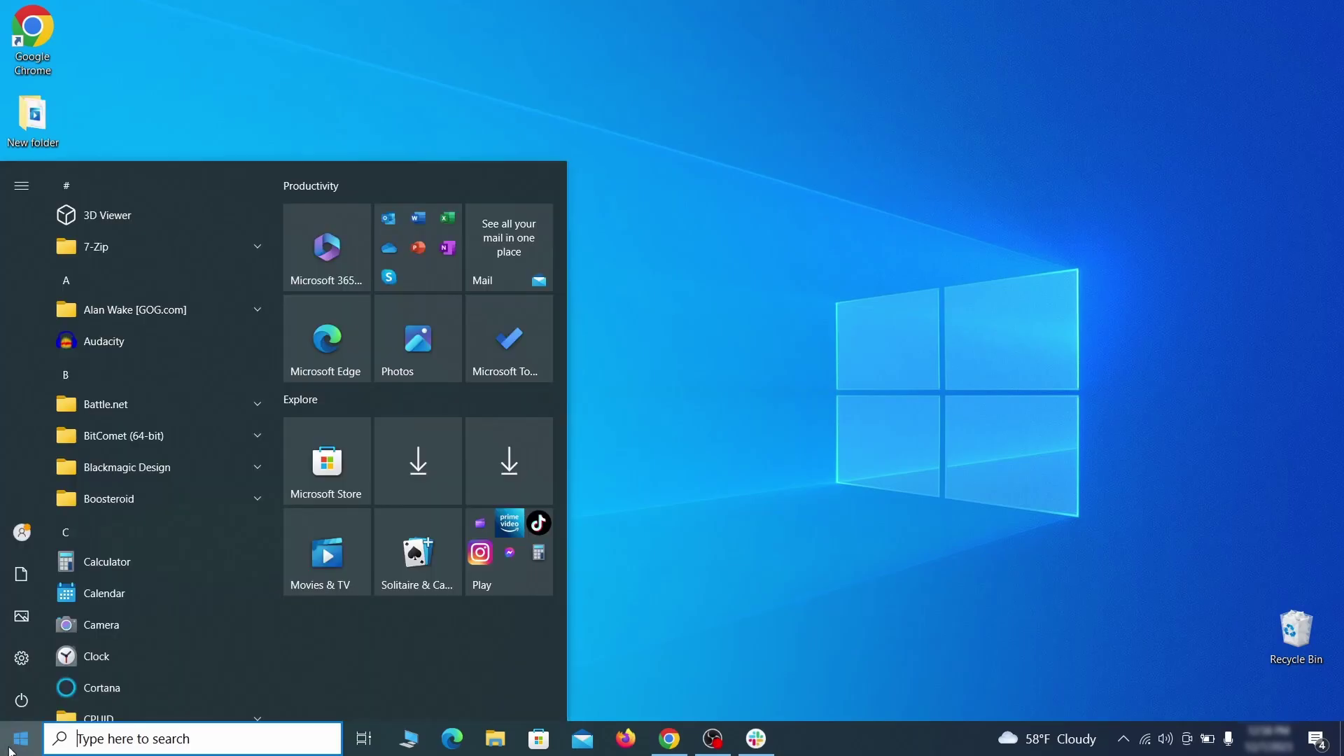
{"action": "left_click", "coordinate": [22, 655]}
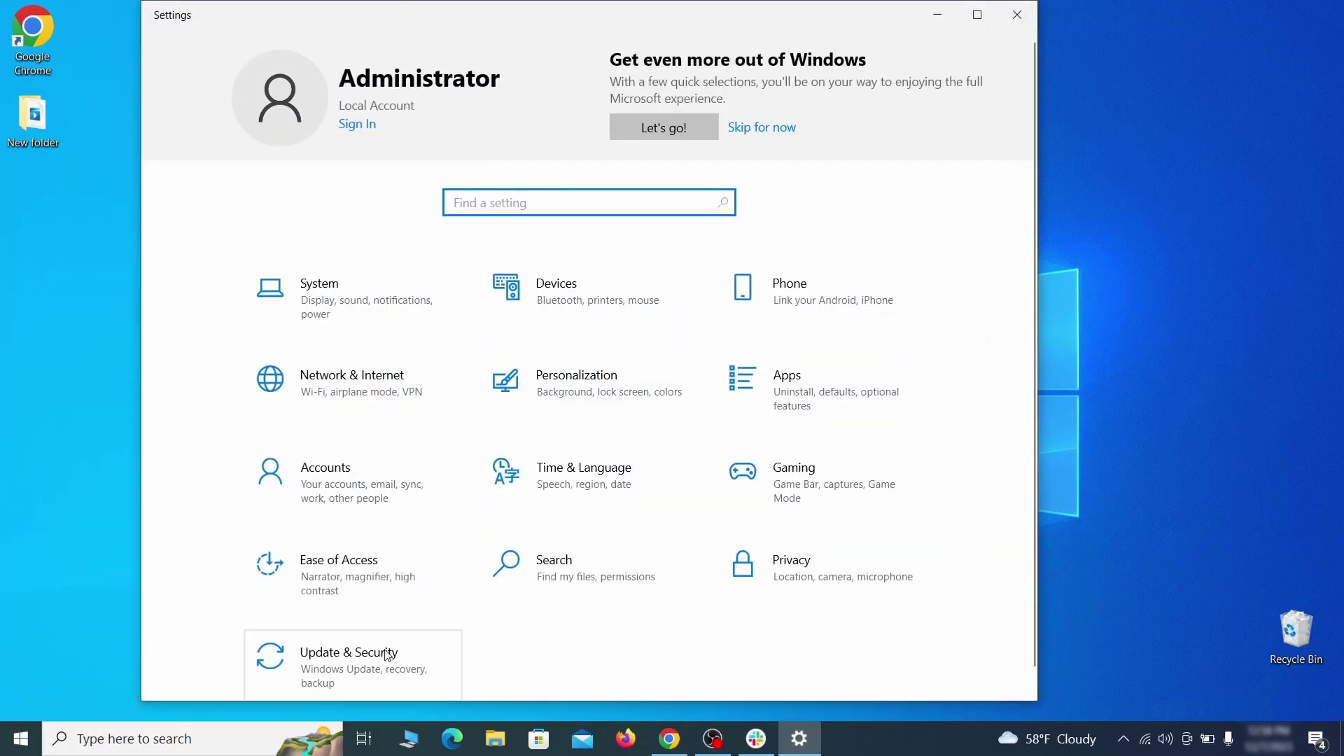
{"action": "left_click", "coordinate": [408, 666]}
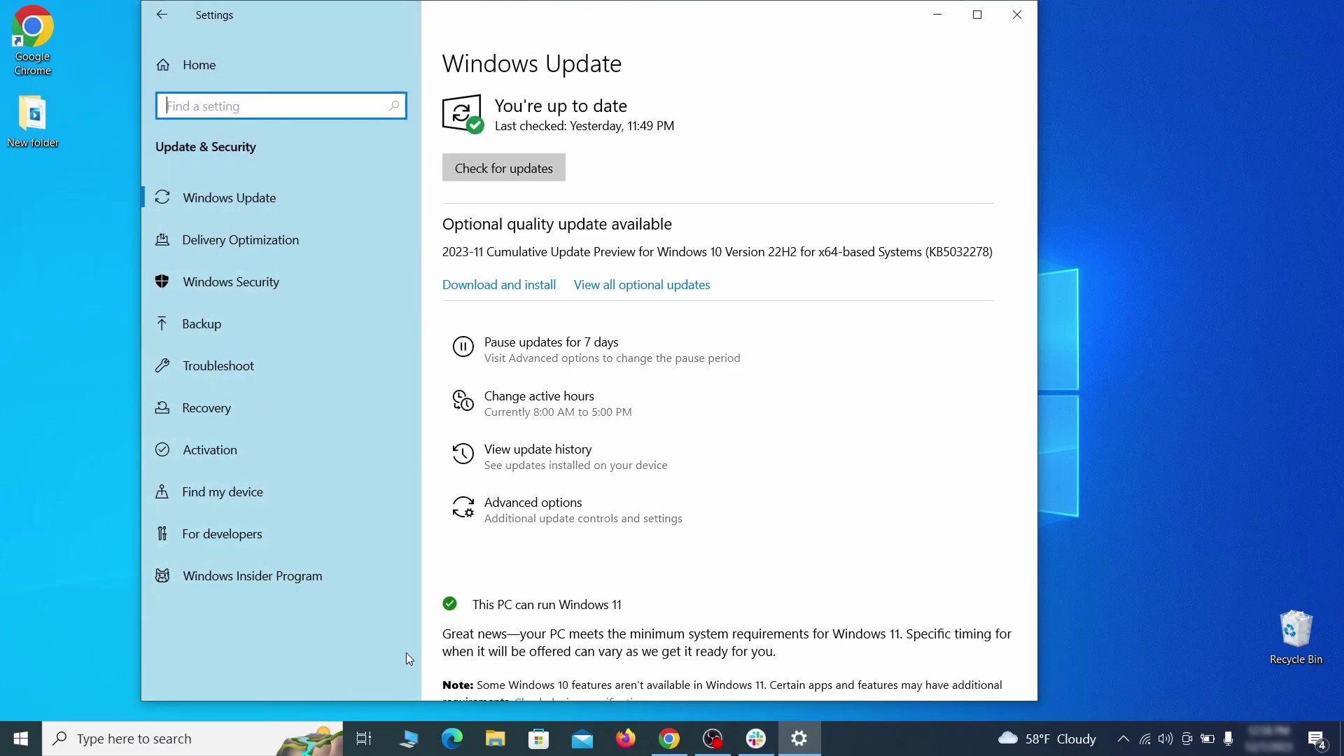
{"action": "left_click", "coordinate": [325, 409]}
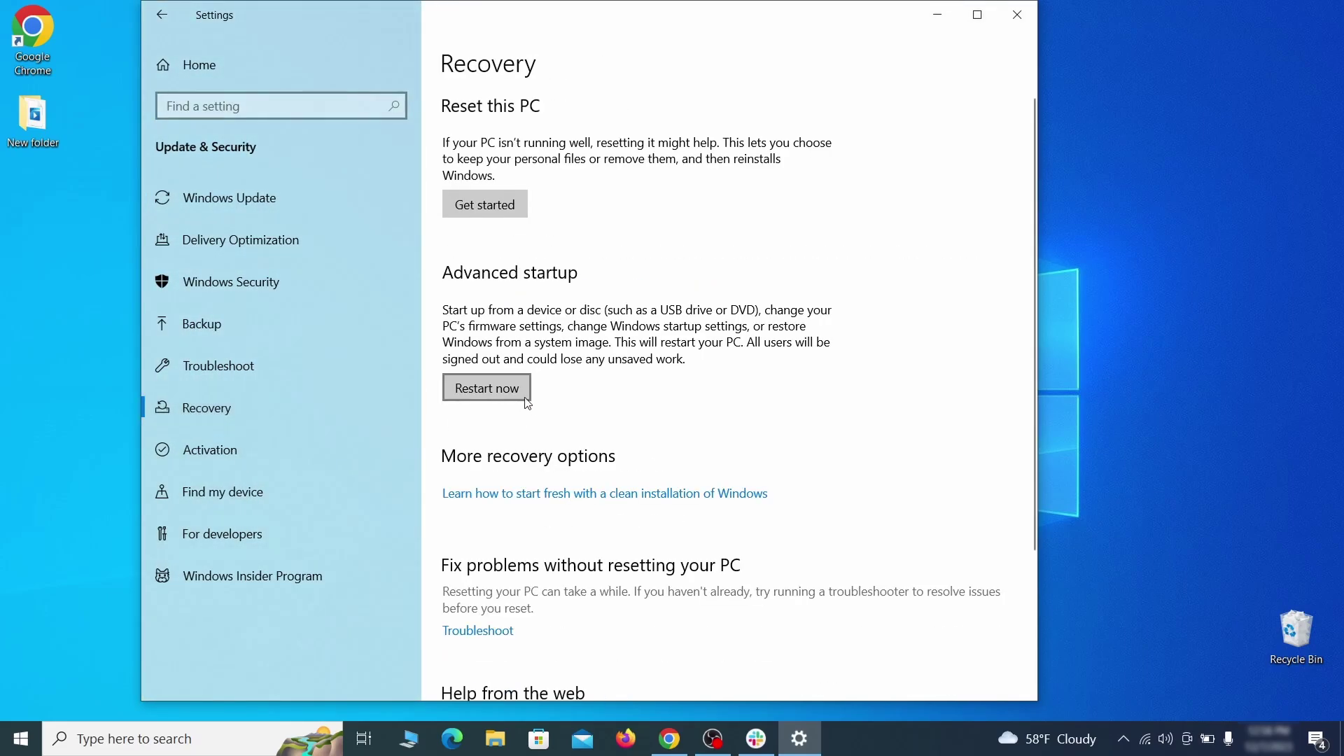
{"action": "left_click", "coordinate": [525, 399]}
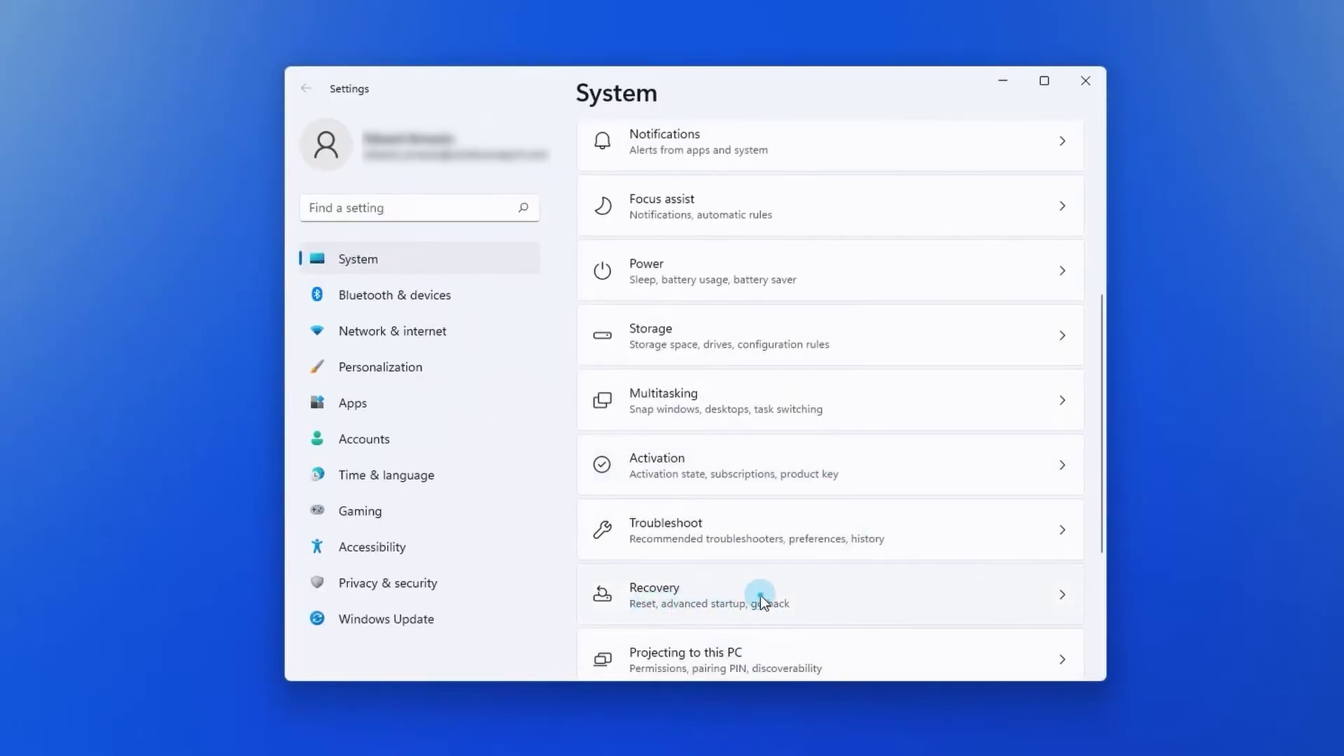
{"action": "left_click", "coordinate": [761, 595]}
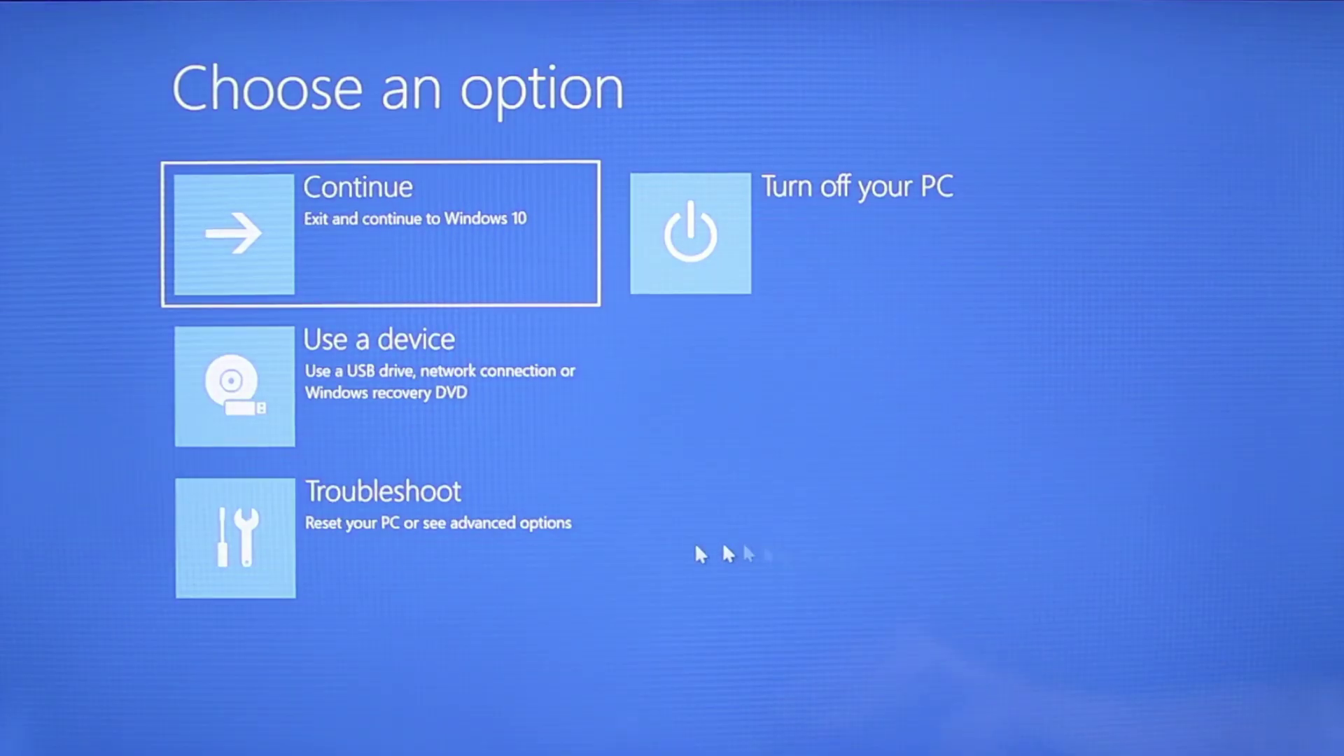
- Navigate Troubleshoot > Advanced options > more recovery options to reach Start-up Settings
{"action": "left_click", "coordinate": [419, 562]}
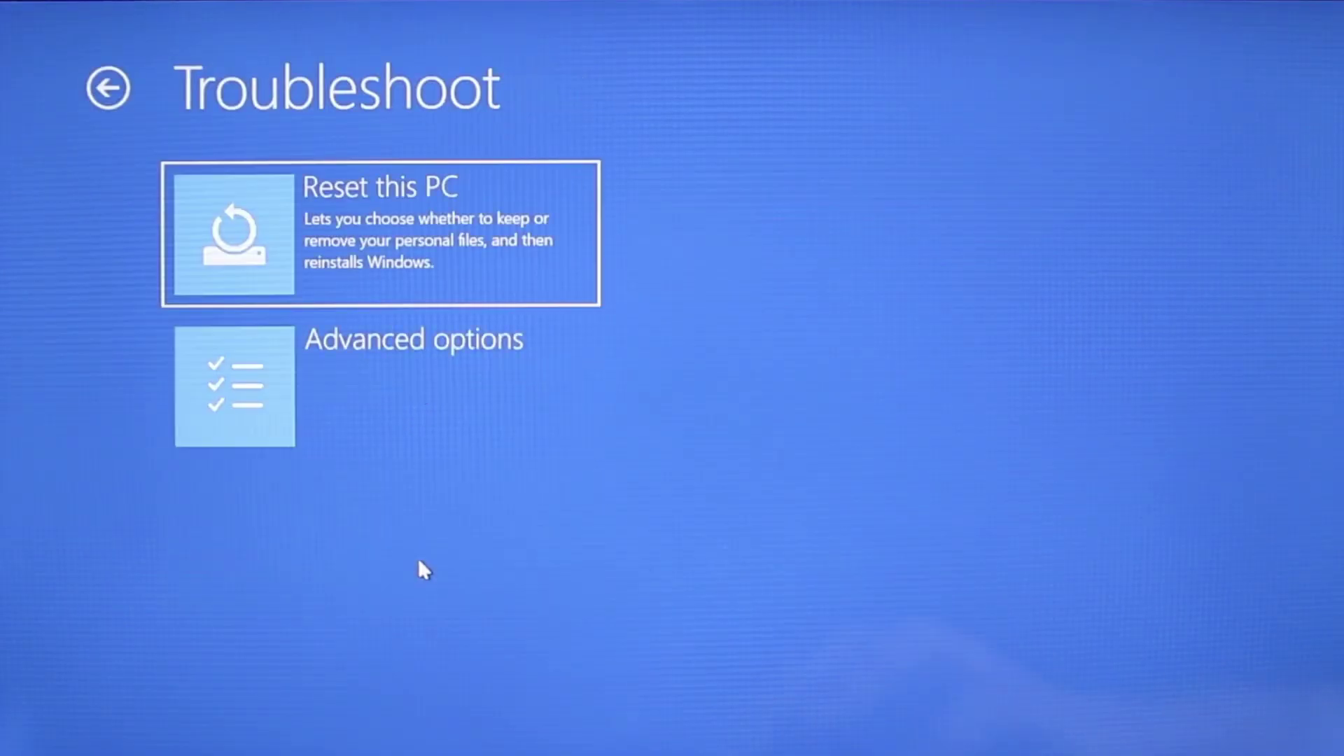
{"action": "left_click", "coordinate": [421, 392]}
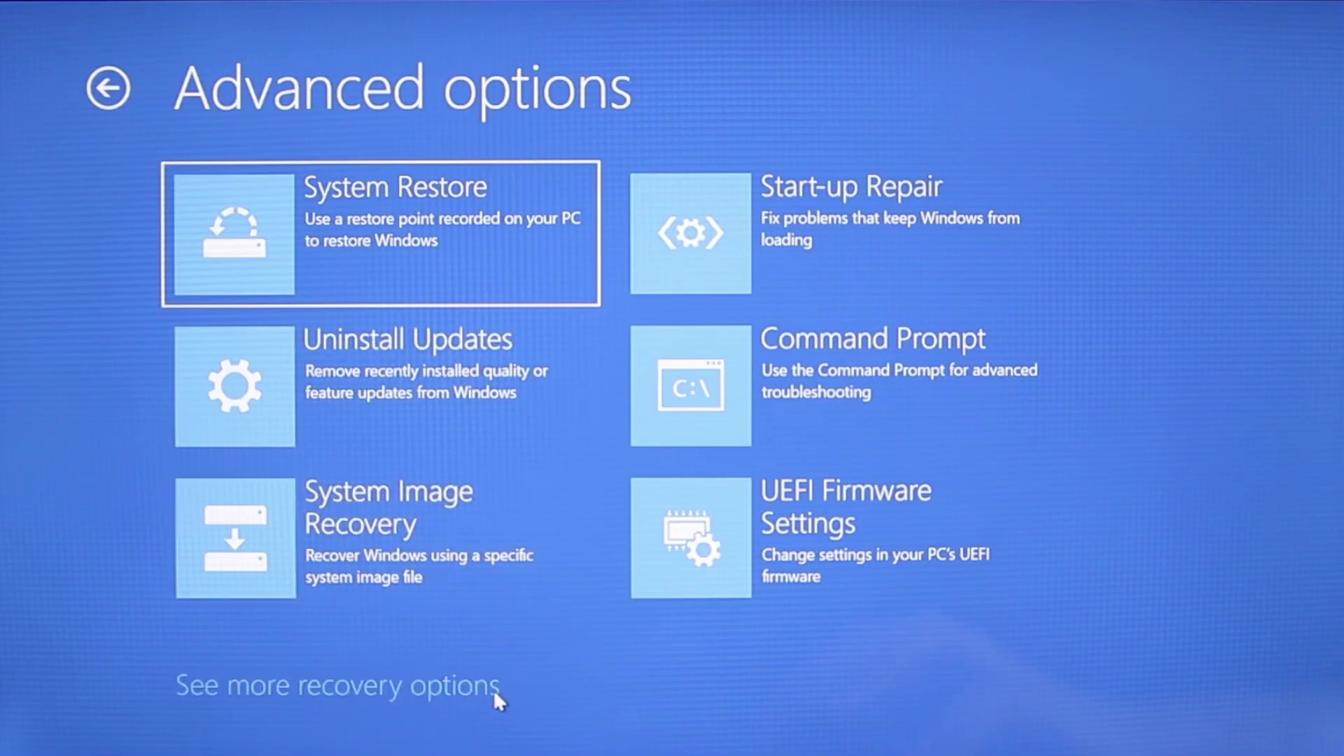
{"action": "left_click", "coordinate": [494, 691]}
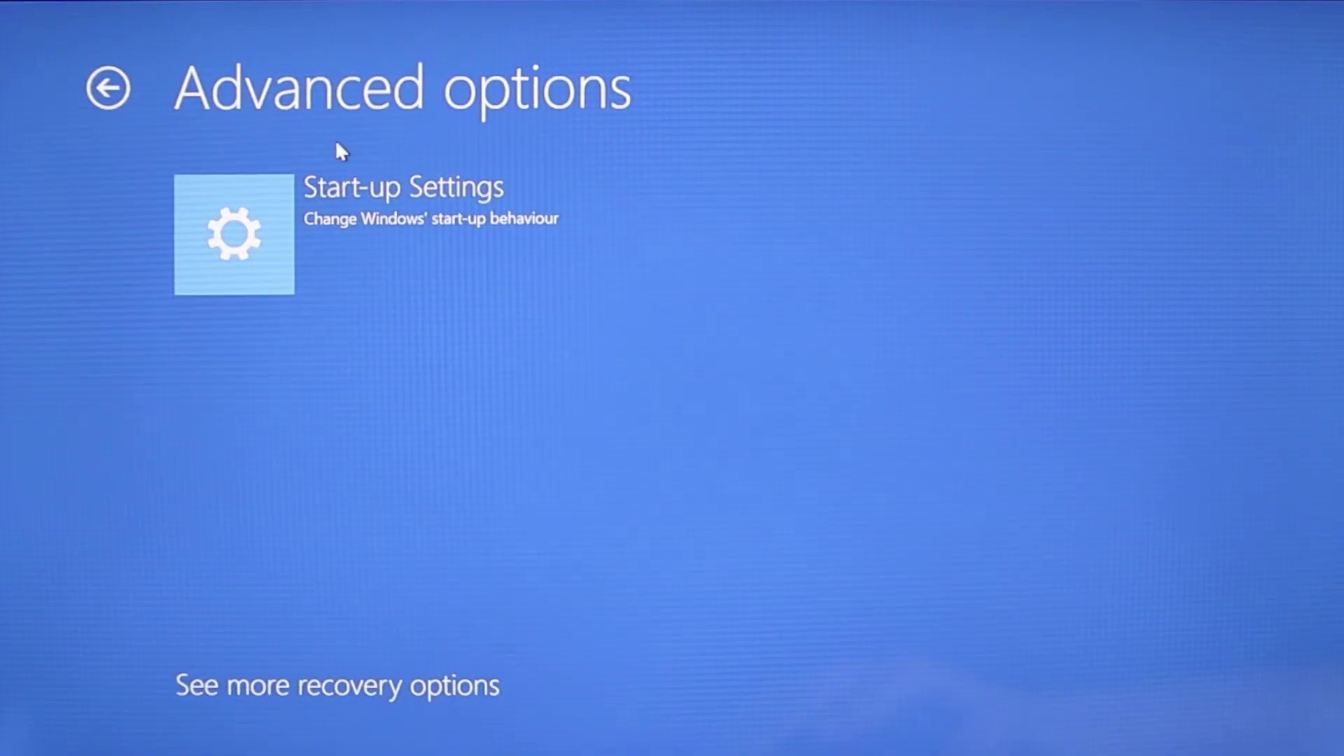
{"action": "left_click", "coordinate": [359, 218]}
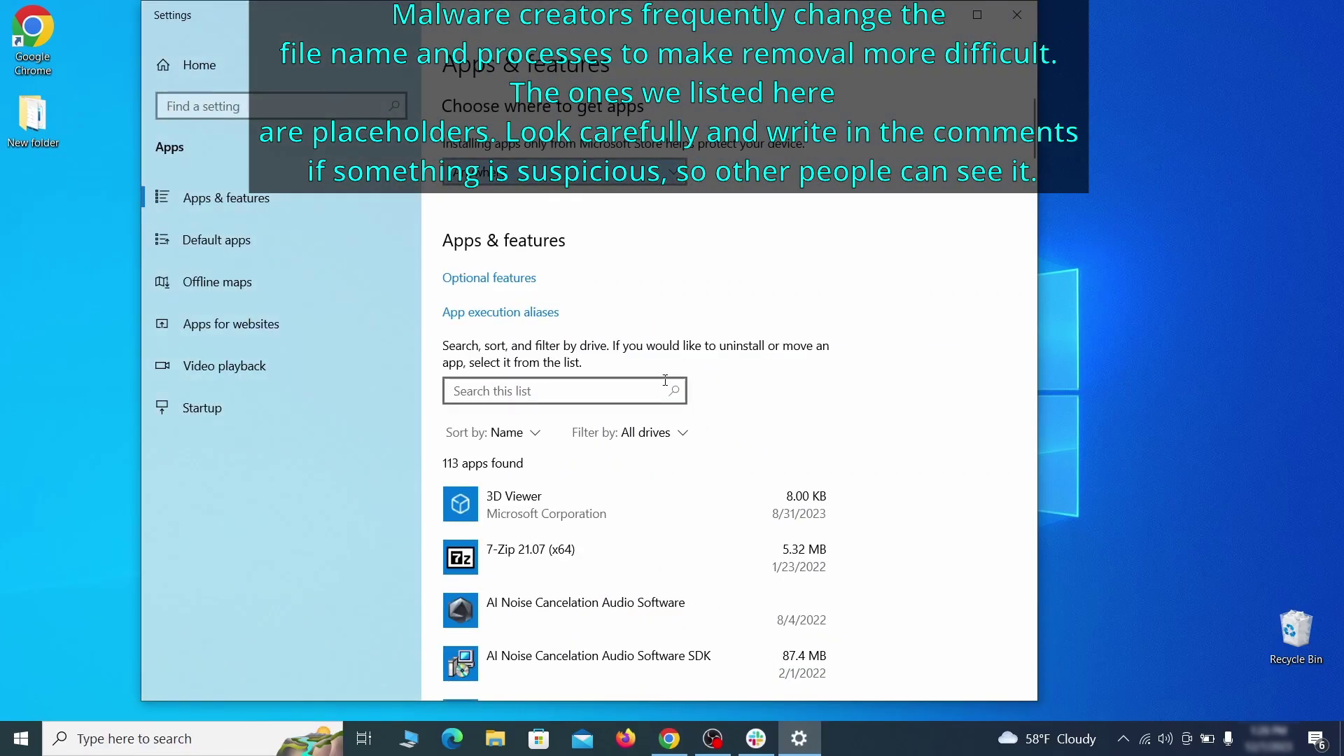
- Sort Apps & features by install date and expand the Example Malware App entry
{"action": "left_click", "coordinate": [525, 434]}
{"action": "left_click", "coordinate": [506, 524]}
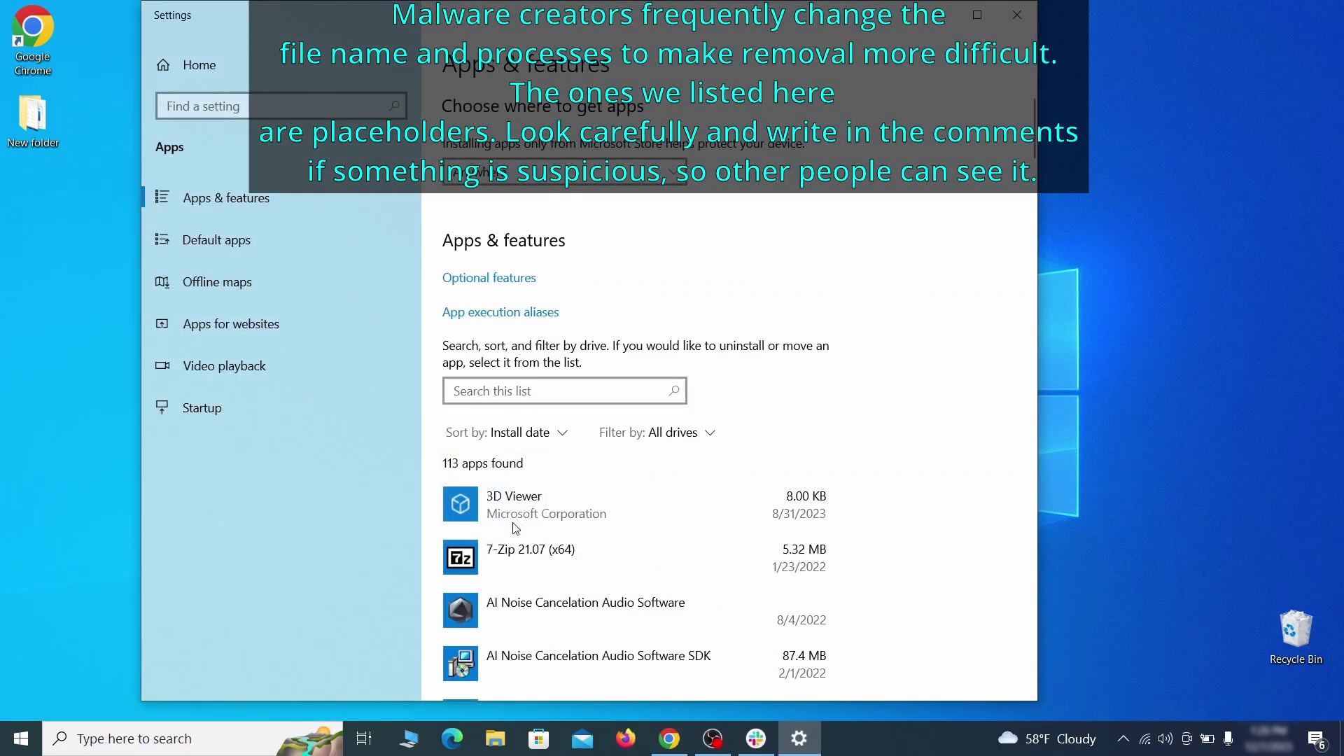
{"action": "scroll", "coordinate": [759, 440], "scroll_direction": "down", "scroll_amount": 2}
{"action": "left_click", "coordinate": [685, 504]}
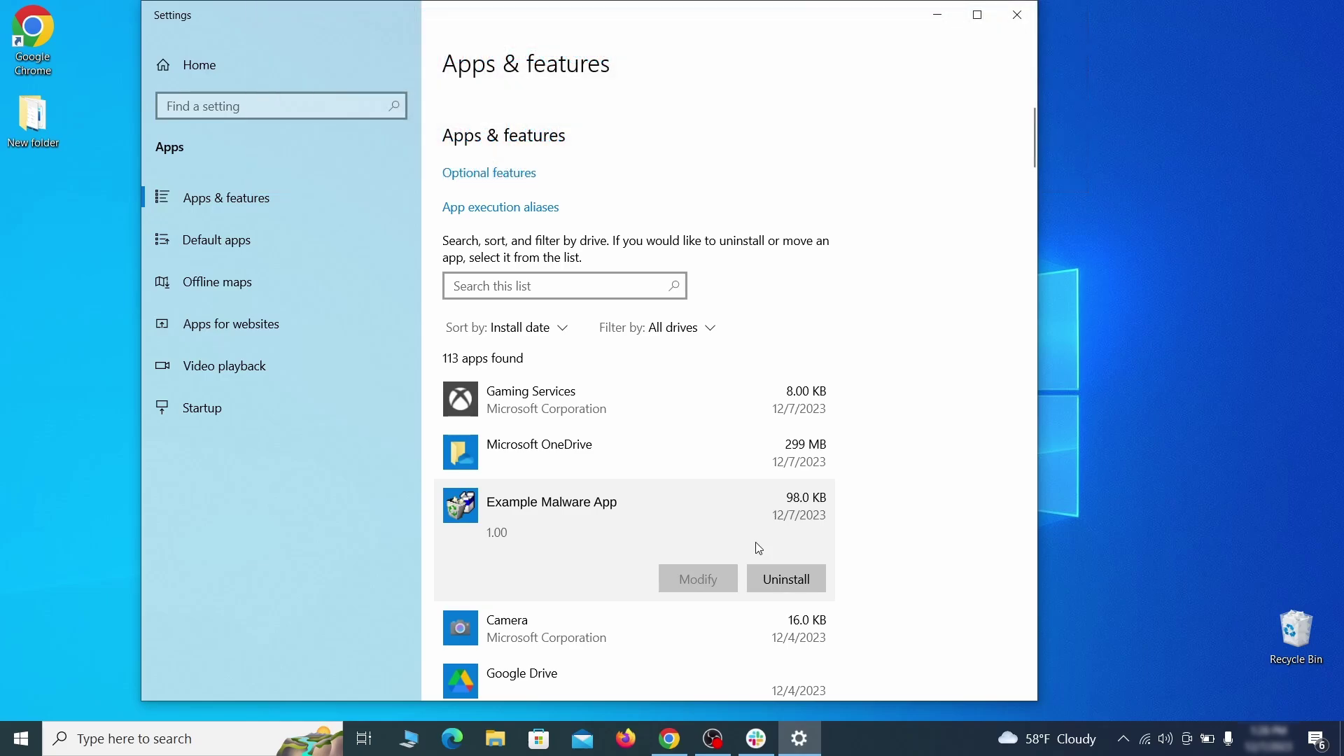
- Uninstall Example Malware App, confirming the removal and finishing the uninstaller
{"action": "left_click", "coordinate": [801, 581]}
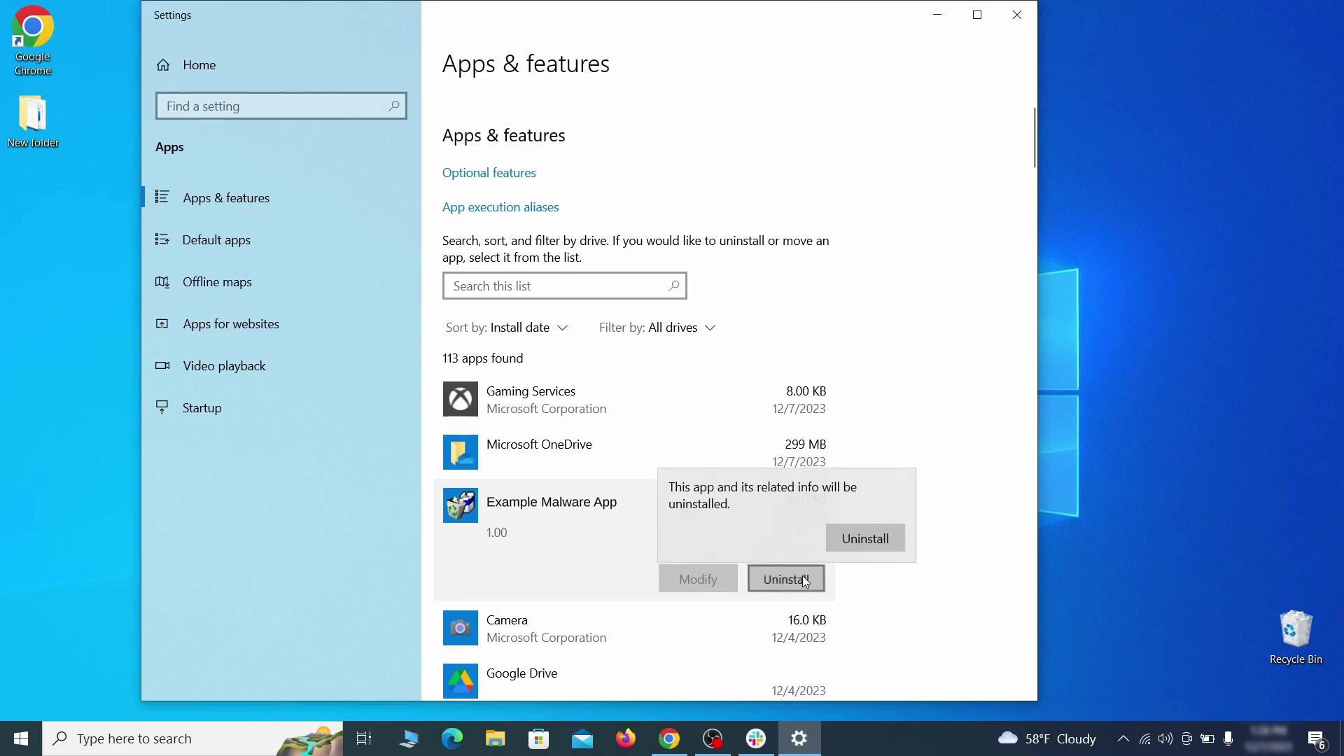
{"action": "left_click", "coordinate": [888, 542]}
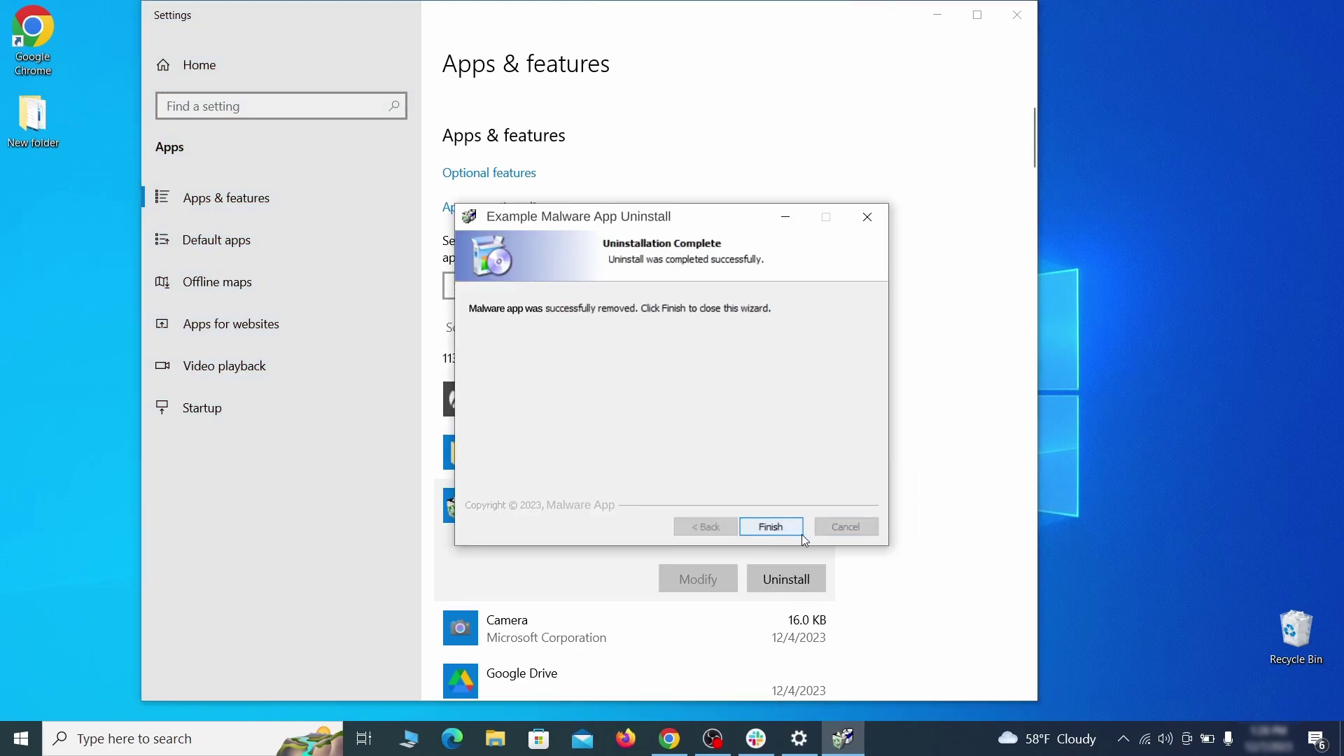
{"action": "left_click", "coordinate": [771, 528]}
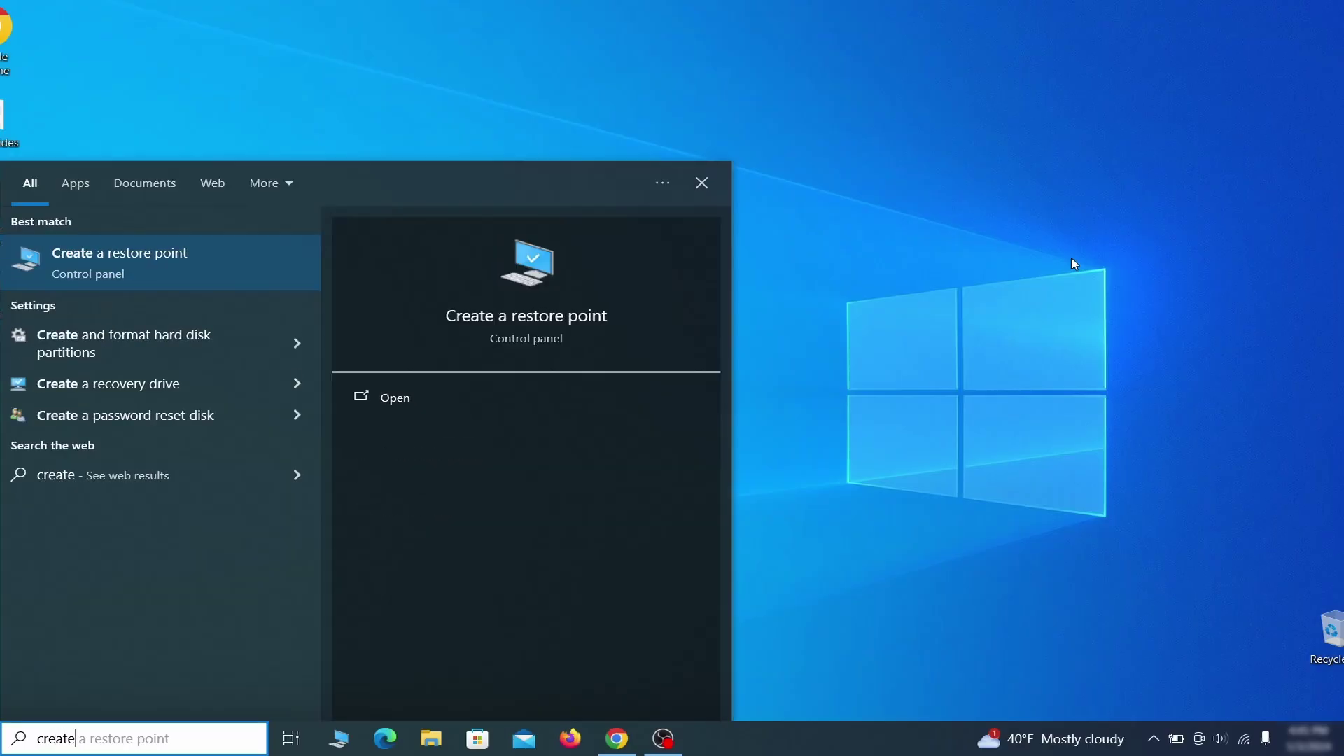
{"action": "type", "text": " a resto"}
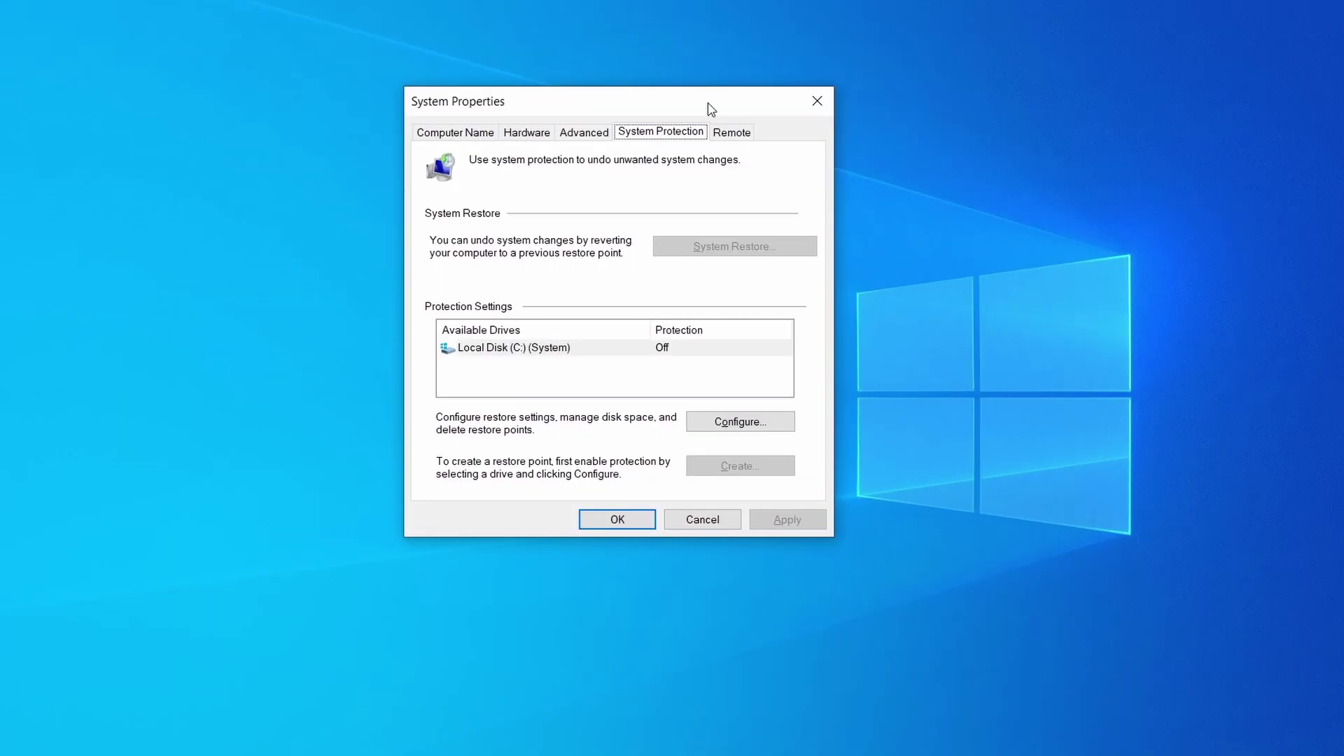
- Turn on system protection for drive C: in System Properties and apply it
{"action": "left_click", "coordinate": [605, 355]}
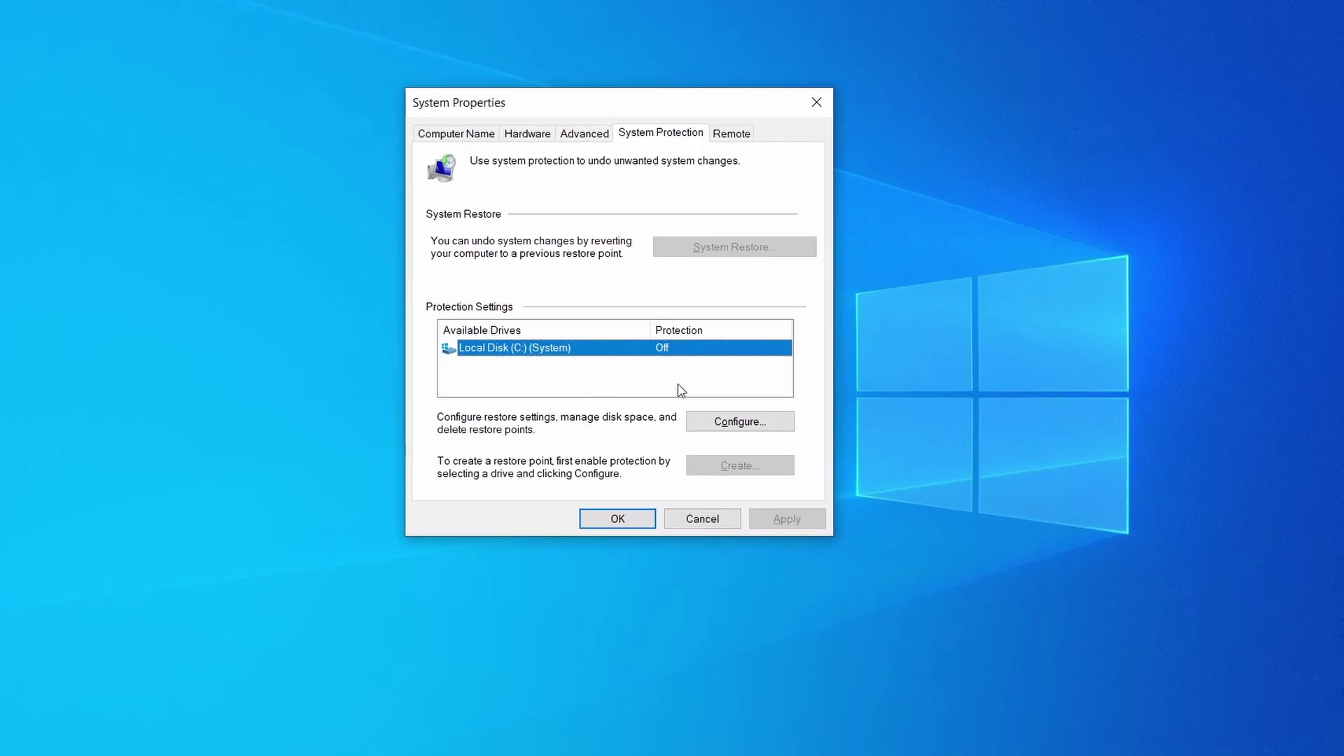
{"action": "left_click", "coordinate": [768, 422]}
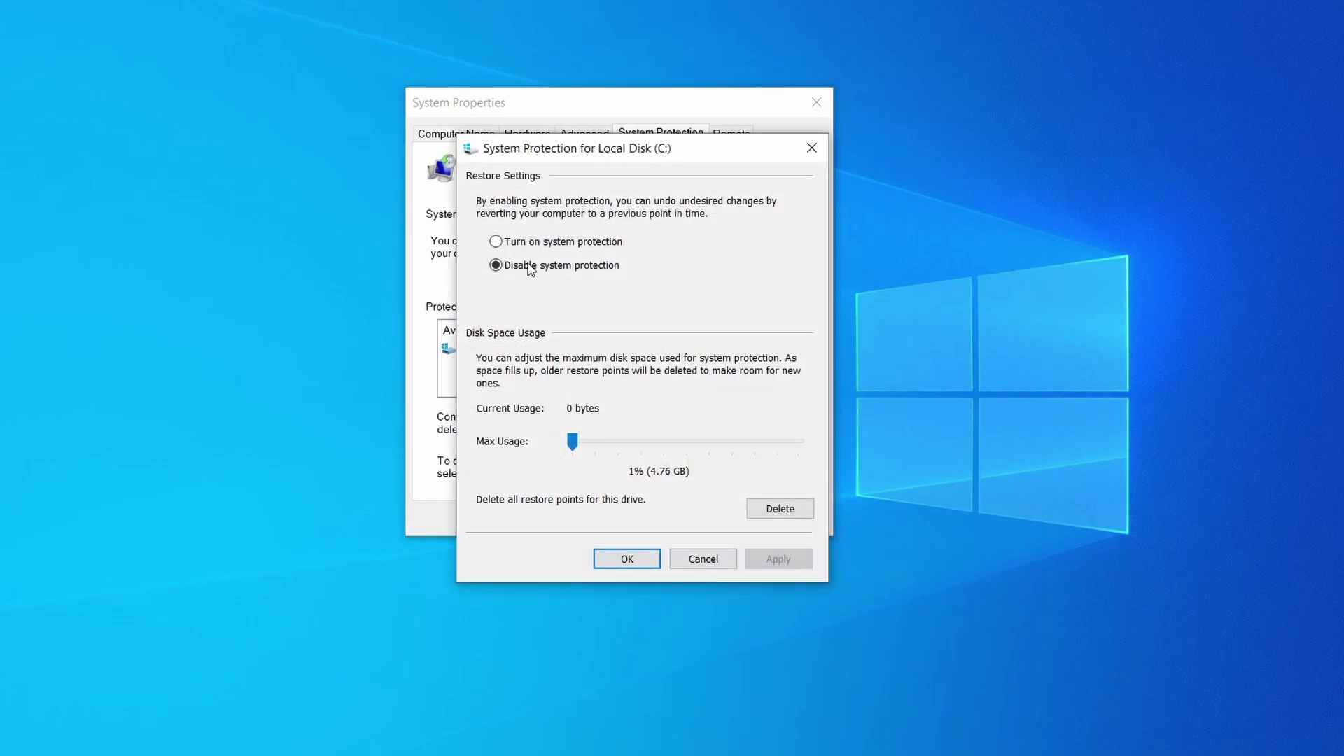
{"action": "left_click", "coordinate": [498, 242]}
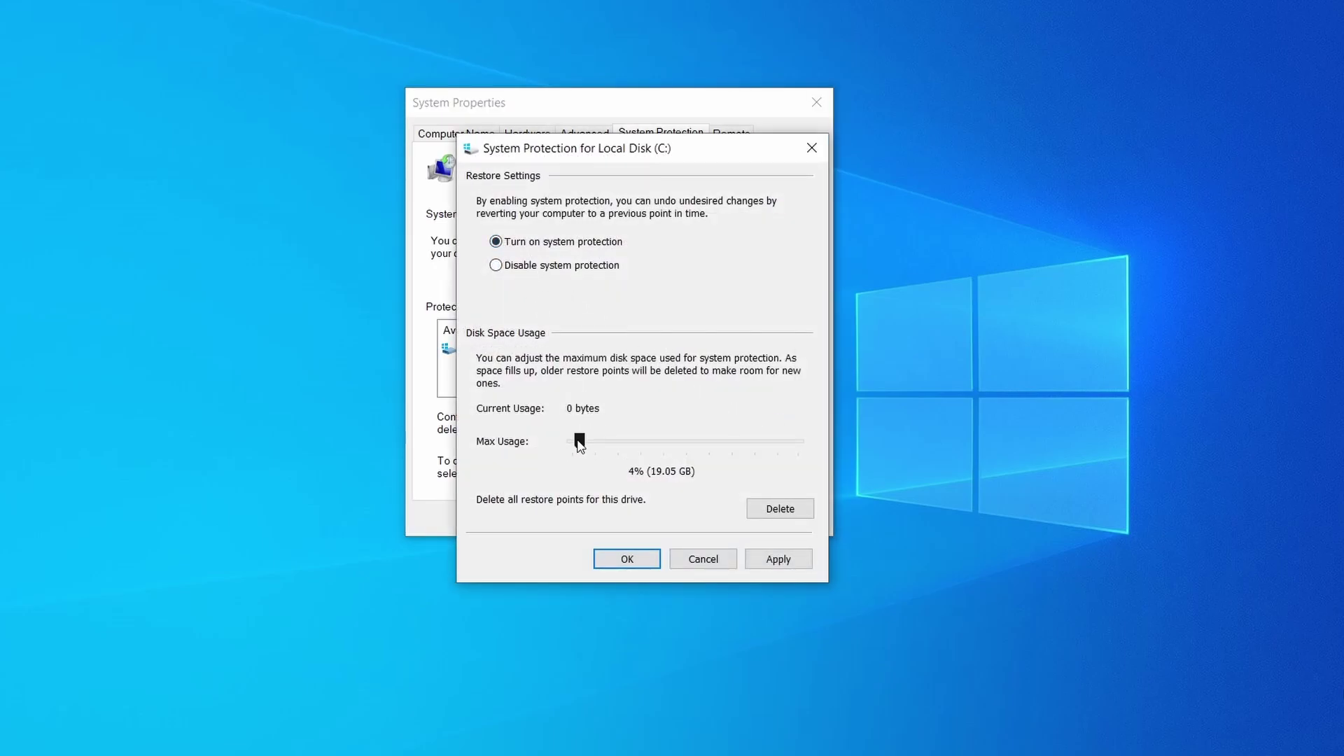
{"action": "left_click", "coordinate": [778, 559]}
{"action": "left_click", "coordinate": [634, 559]}
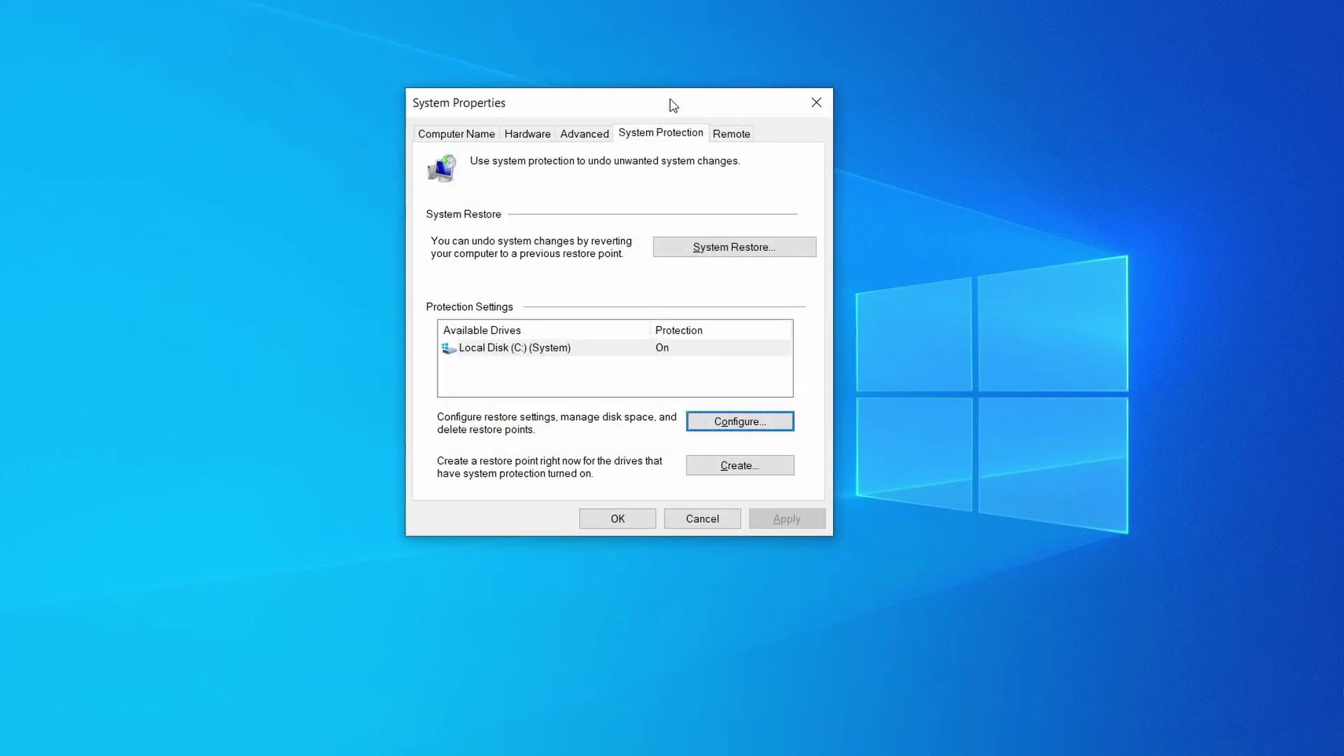
- Create restore point 'Restore Point 1' and advance System Restore to the list of restore points
{"action": "left_click", "coordinate": [748, 469]}
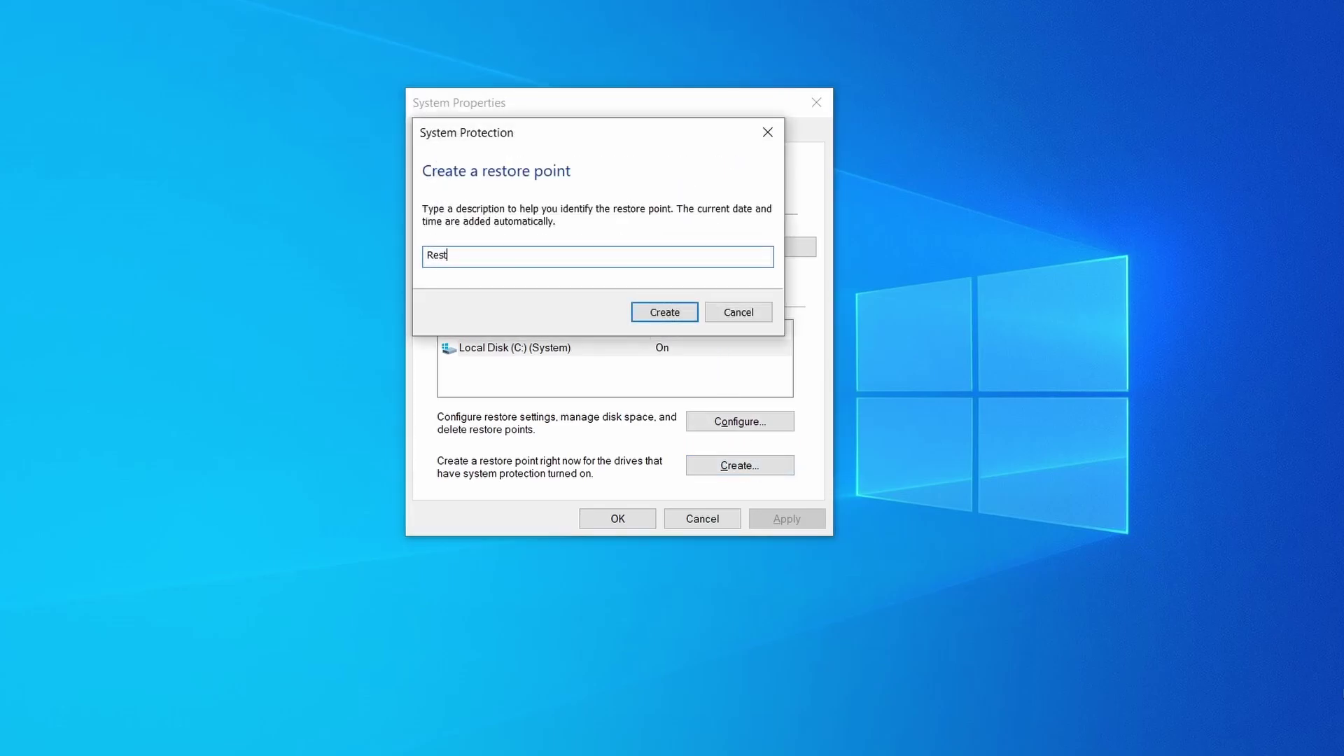
{"action": "left_click", "coordinate": [679, 311]}
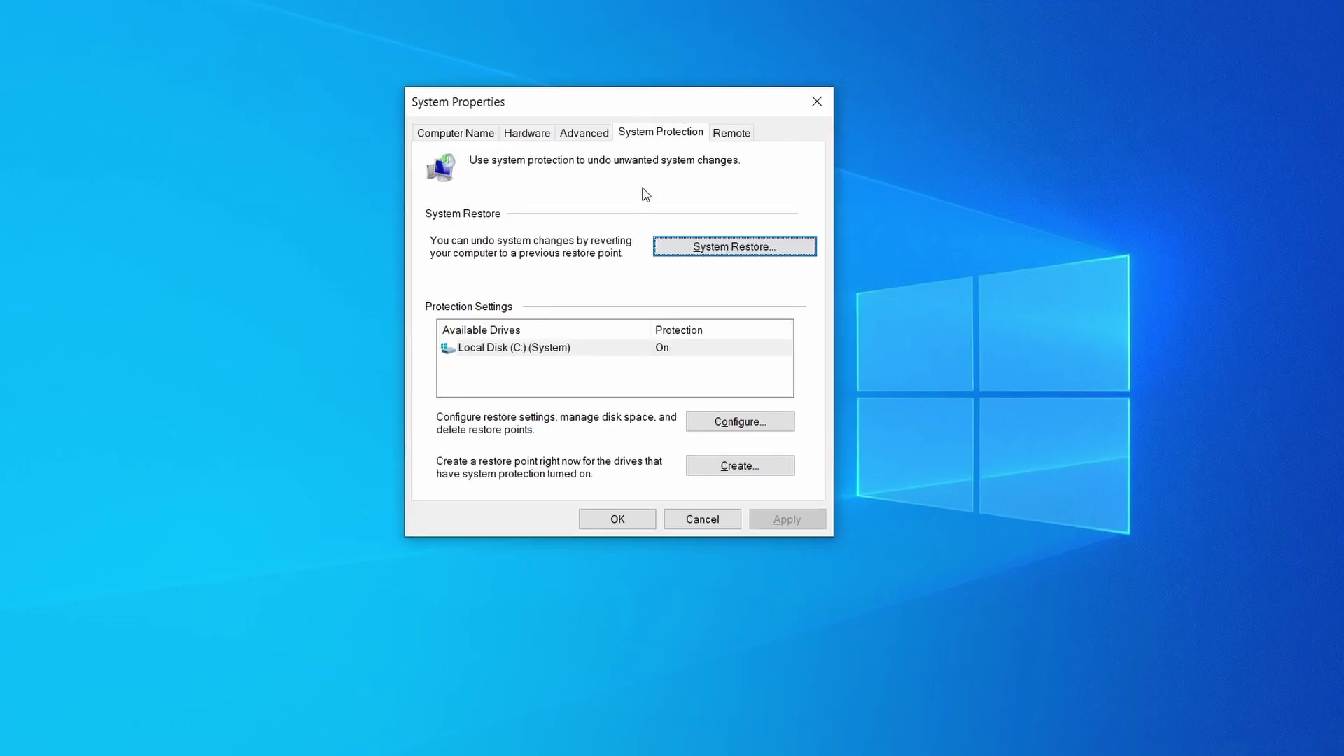
{"action": "left_click", "coordinate": [791, 253]}
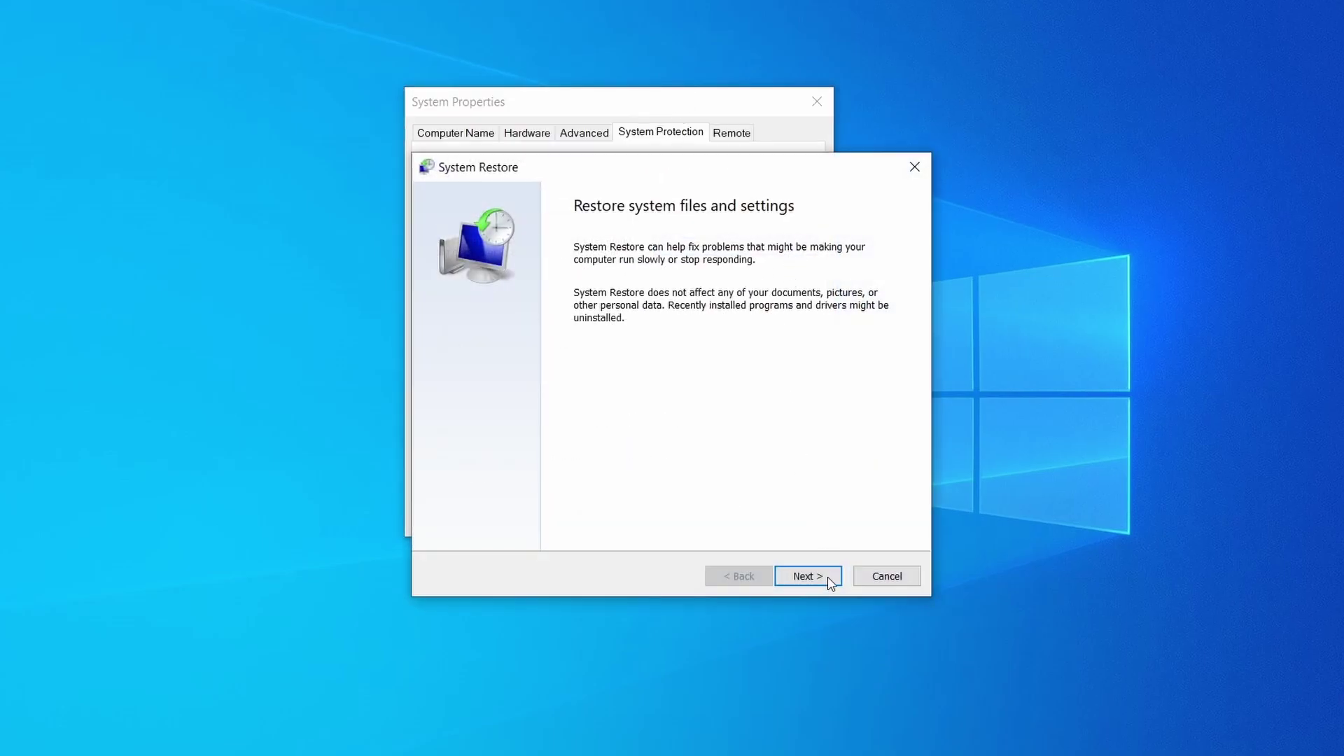
{"action": "left_click", "coordinate": [828, 581]}
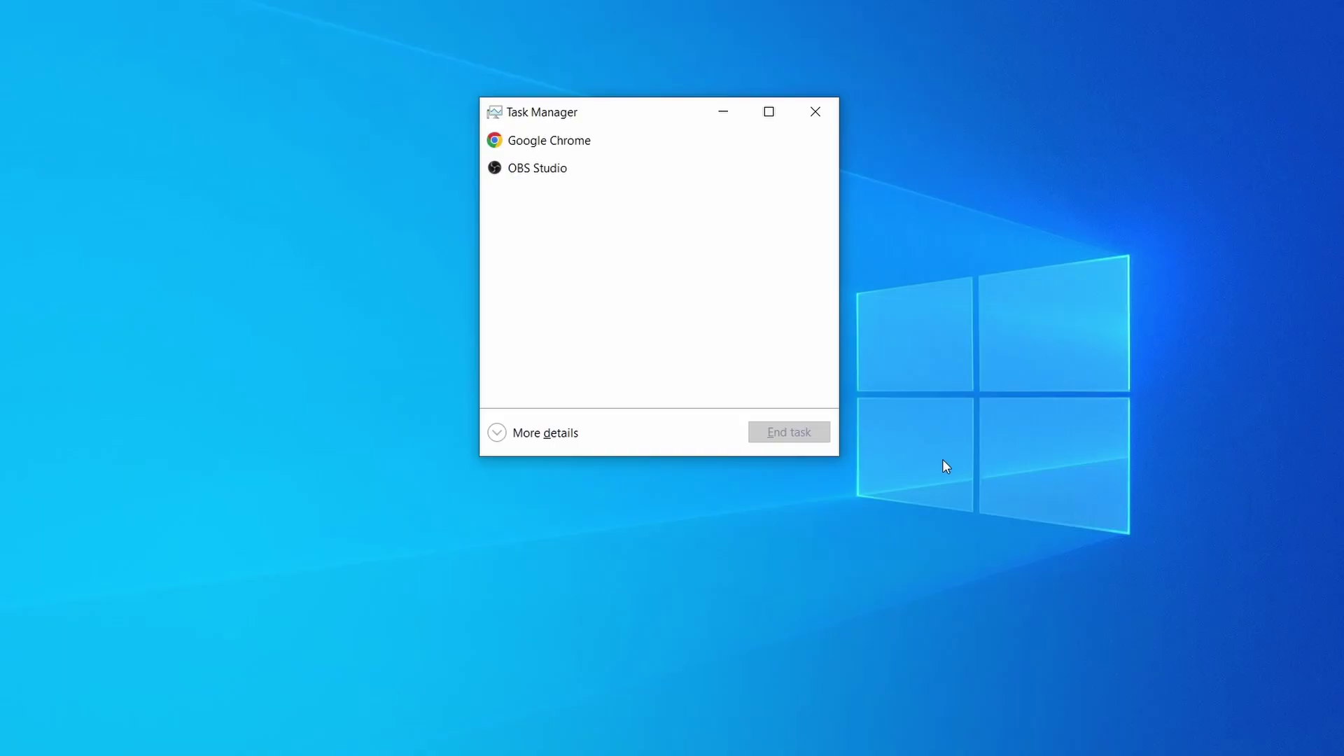
- Expand Task Manager to full details and locate Example Malware Process's file location
{"action": "left_click", "coordinate": [507, 435]}
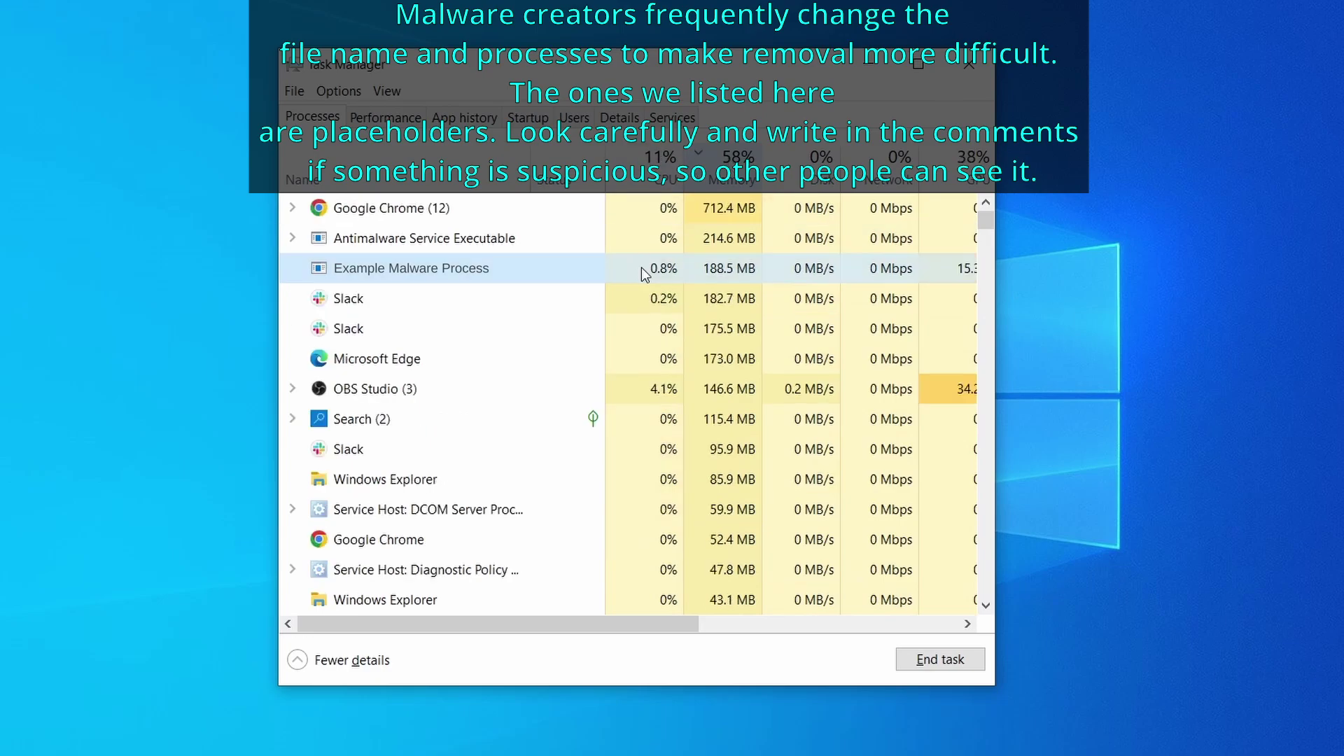
{"action": "right_click", "coordinate": [643, 274]}
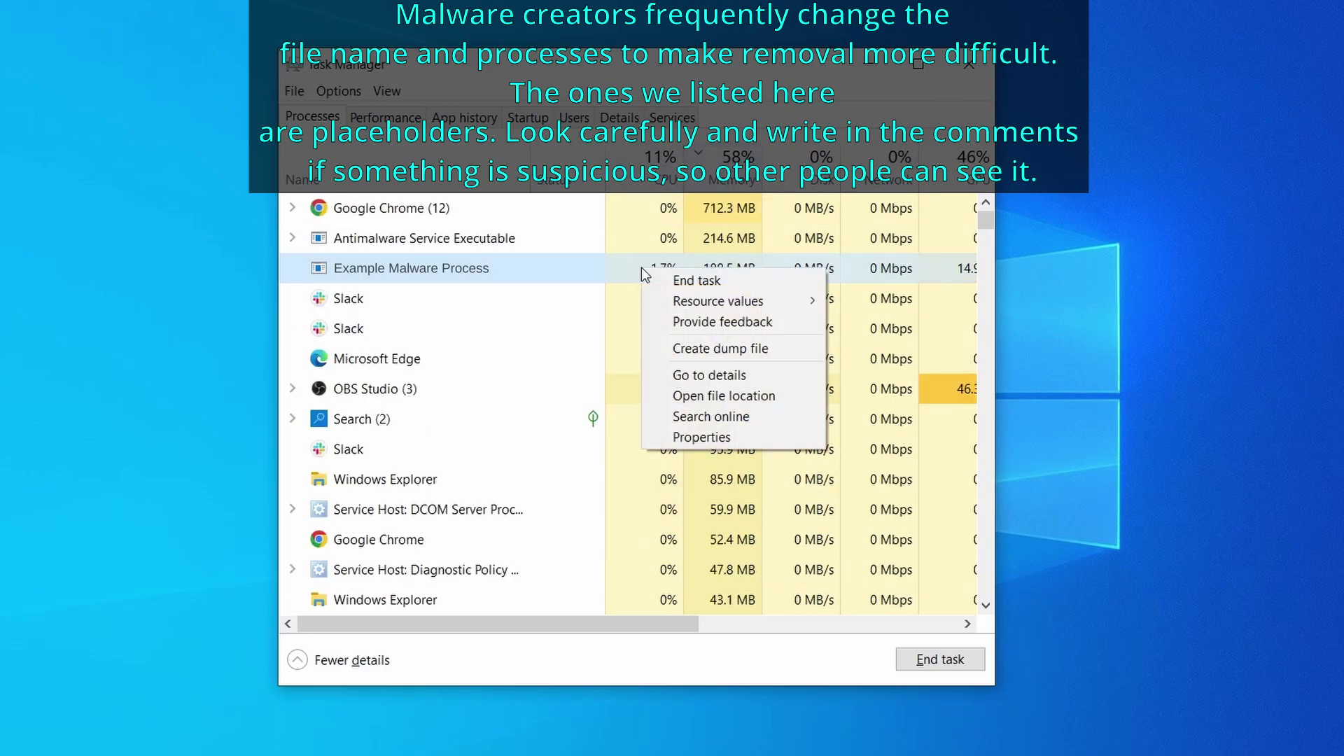
{"action": "left_click", "coordinate": [727, 398]}
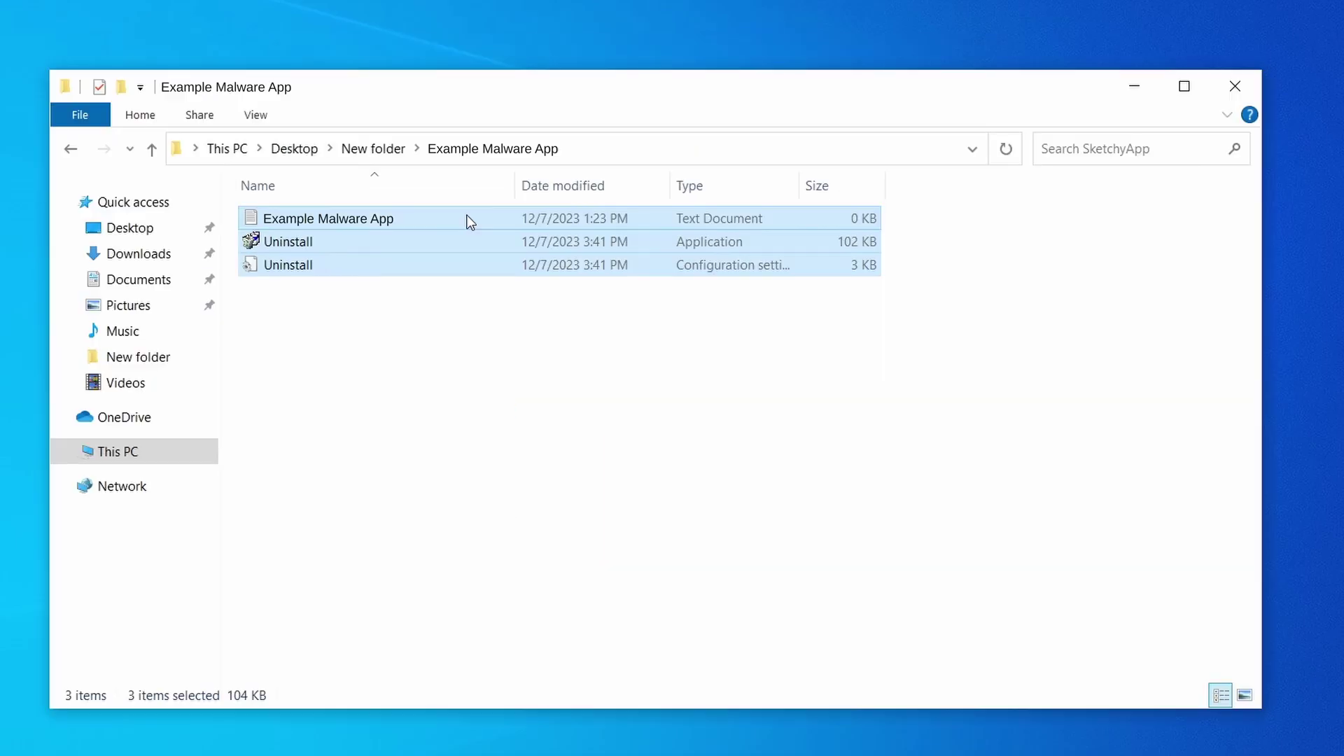
- Delete the three malware files from the Example Malware App folder and close Explorer
{"action": "right_click", "coordinate": [465, 219]}
{"action": "left_click", "coordinate": [581, 487]}
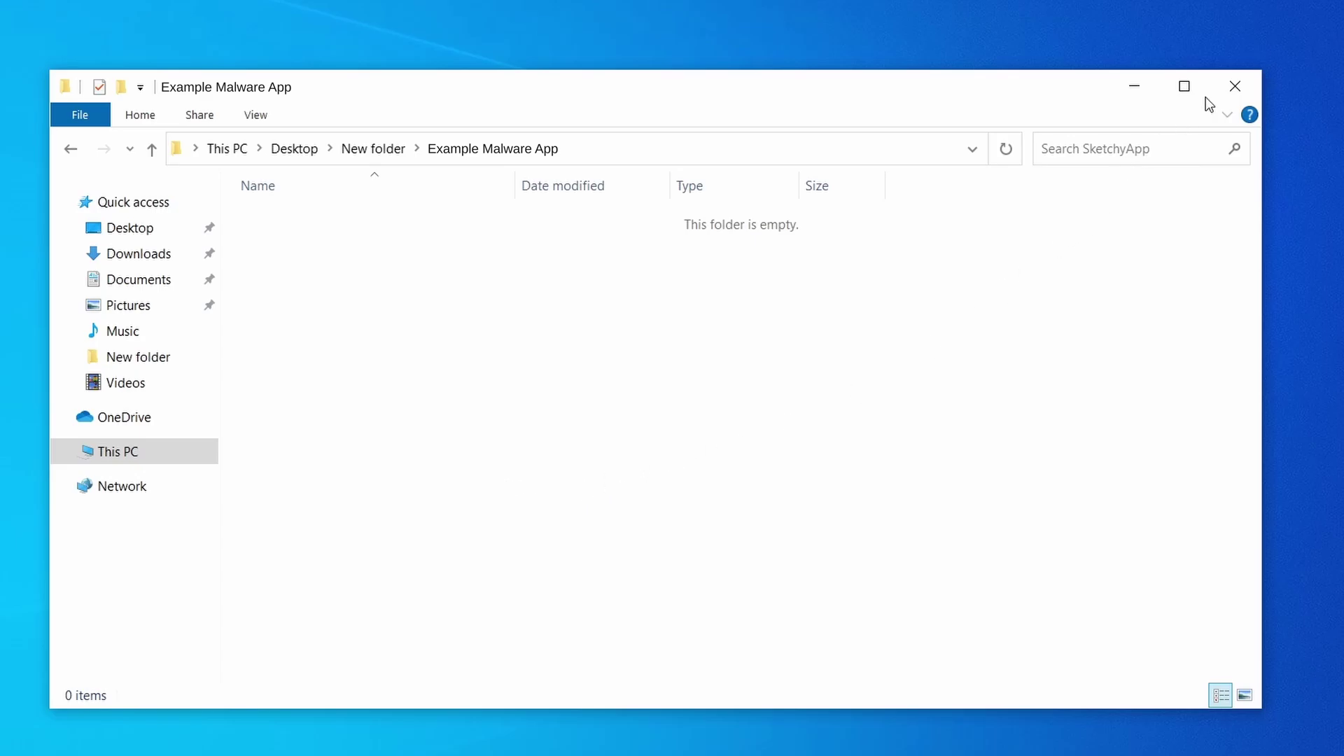
{"action": "left_click", "coordinate": [1236, 87]}
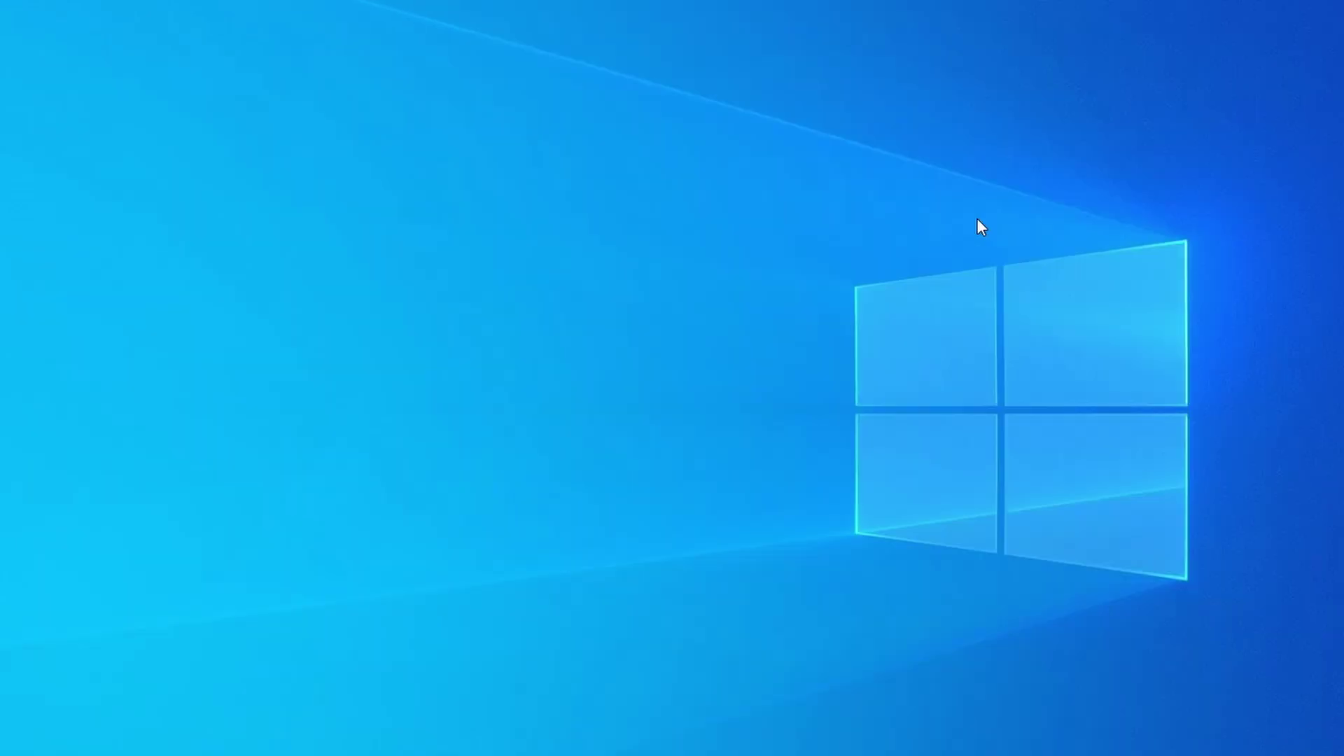
- In Task Manager sort by CPU then memory and bring up End task actions for Example Malware App
{"action": "key", "text": "ctrl+shift+Escape"}
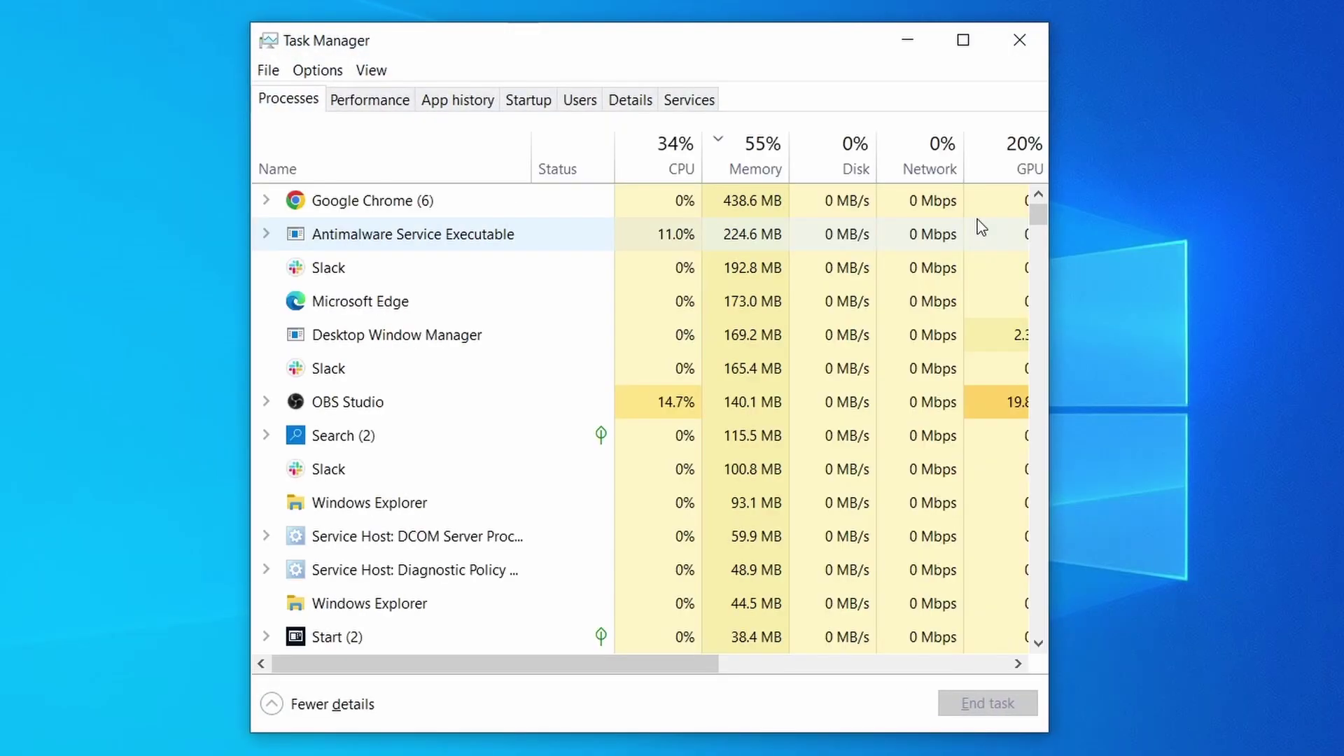
{"action": "left_click", "coordinate": [647, 166]}
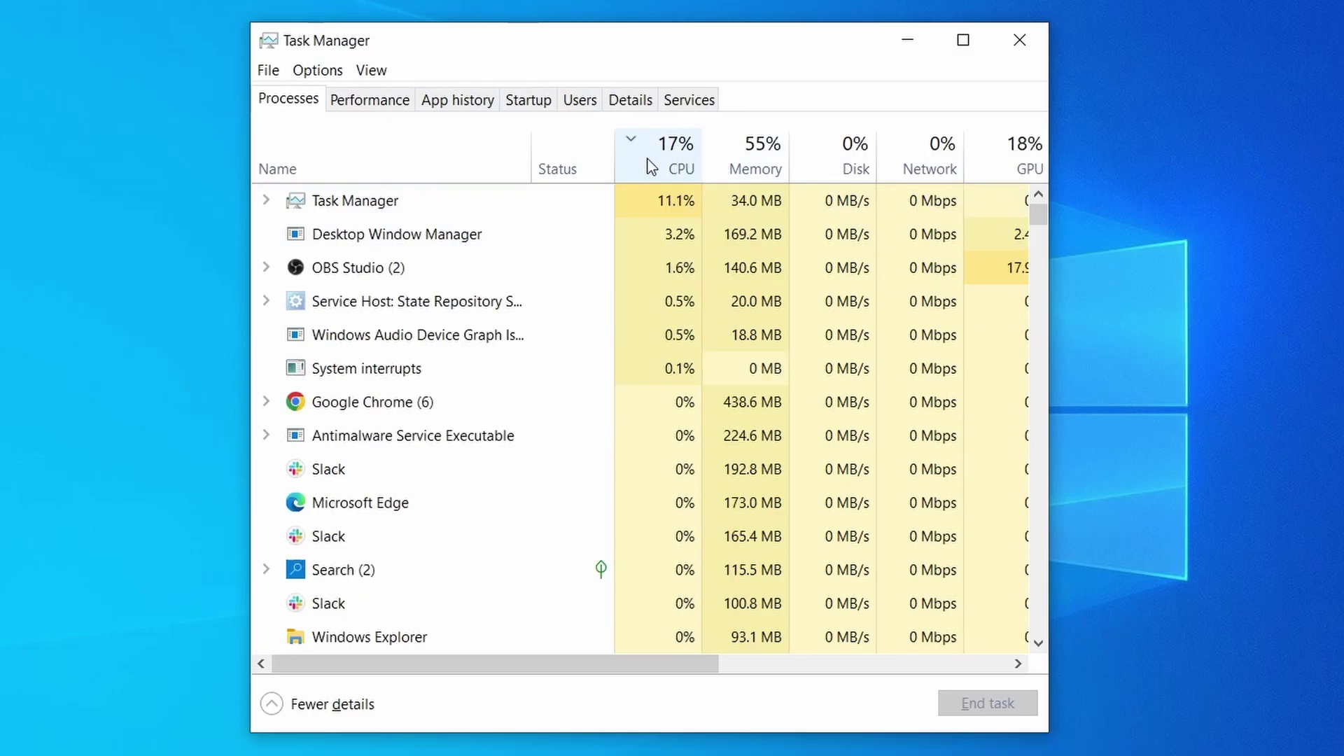
{"action": "left_click", "coordinate": [764, 153]}
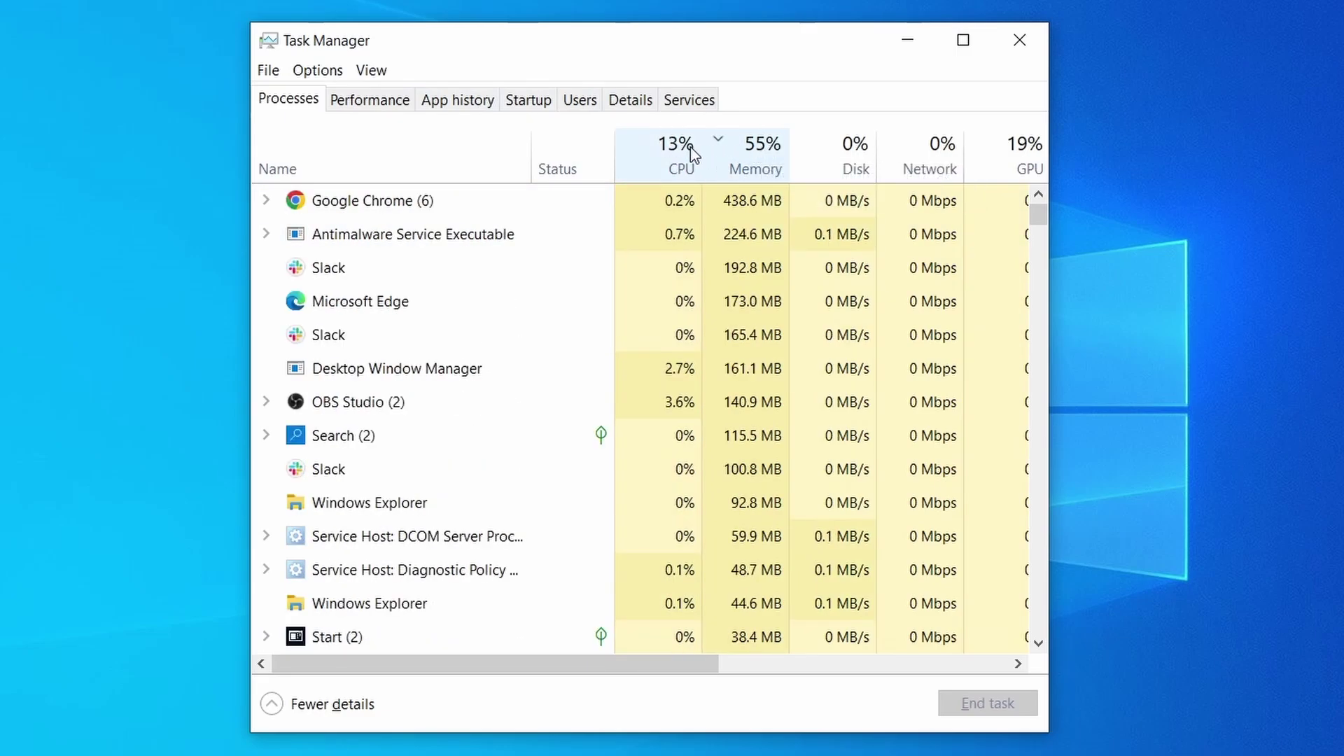
{"action": "scroll", "coordinate": [582, 471], "scroll_direction": "down", "scroll_amount": 2}
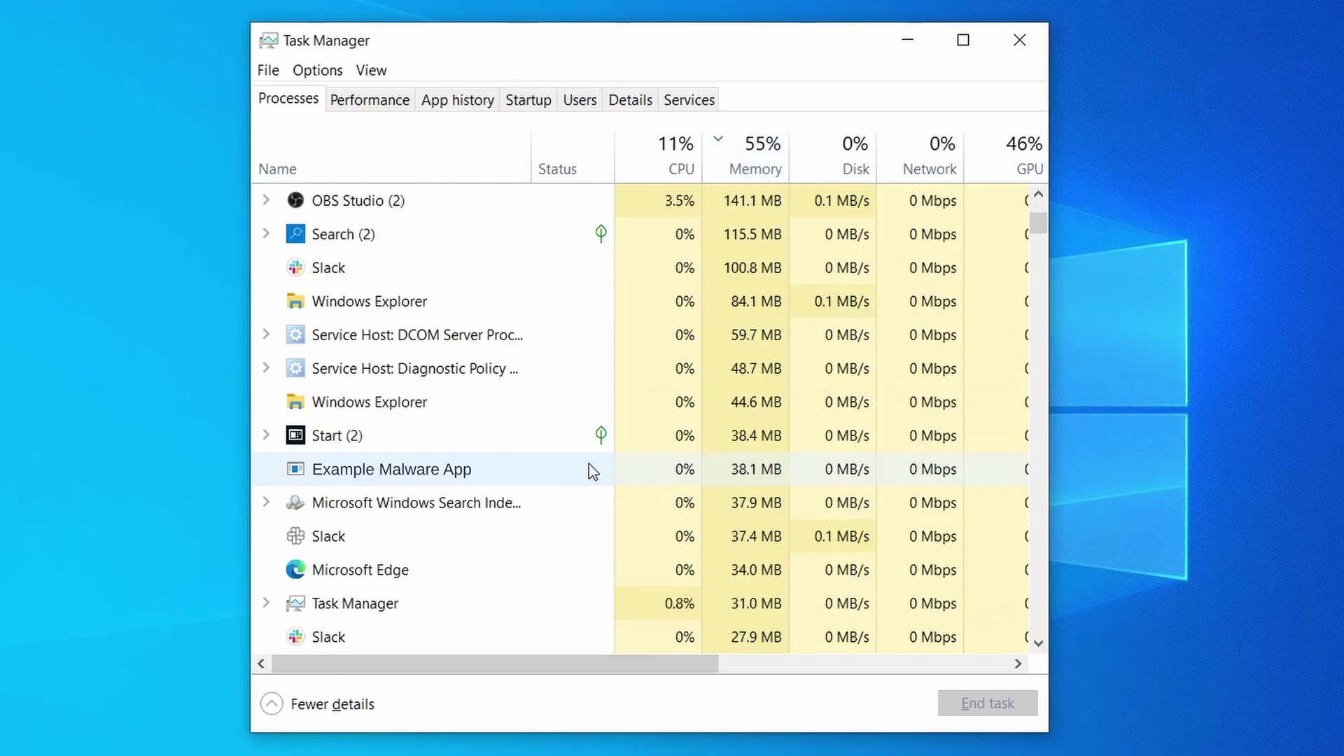
{"action": "right_click", "coordinate": [589, 463]}
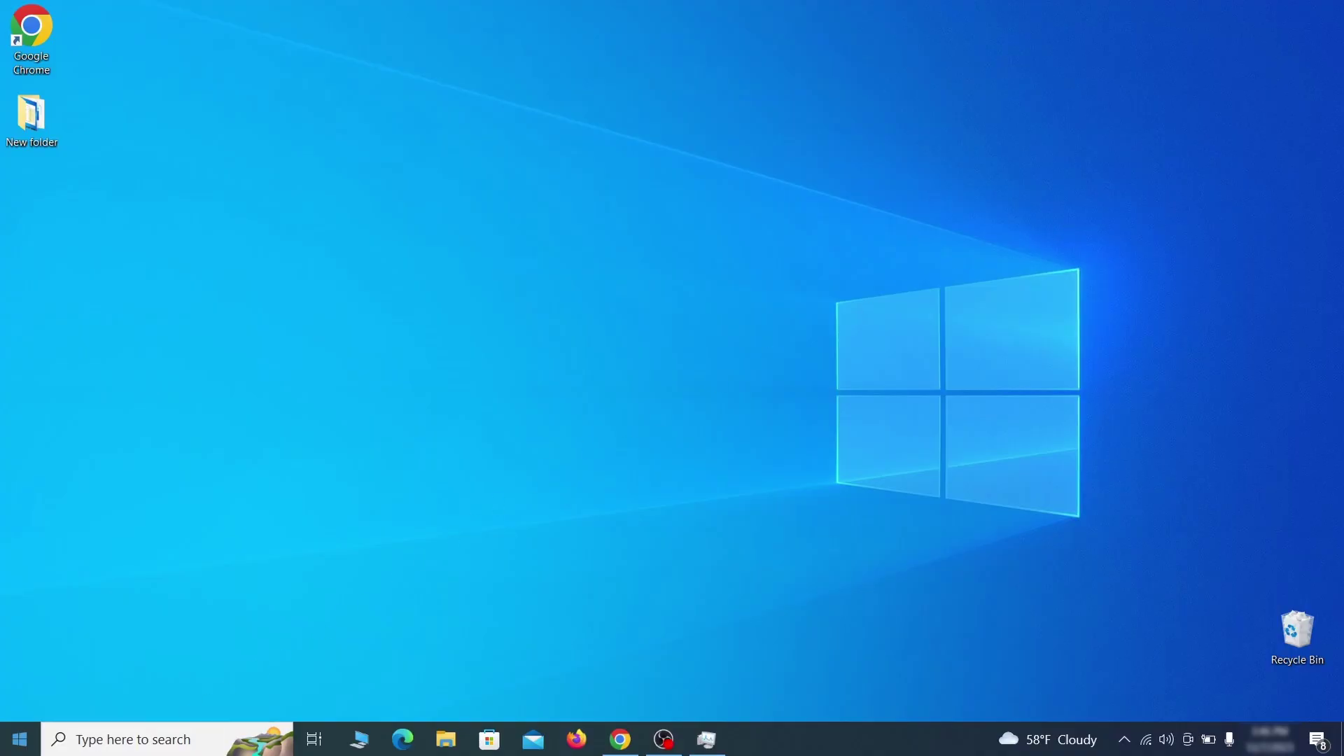
- Reach the Wi-Fi adapter's IPv4 properties via View network connections in Control Panel
{"action": "left_click", "coordinate": [20, 740]}
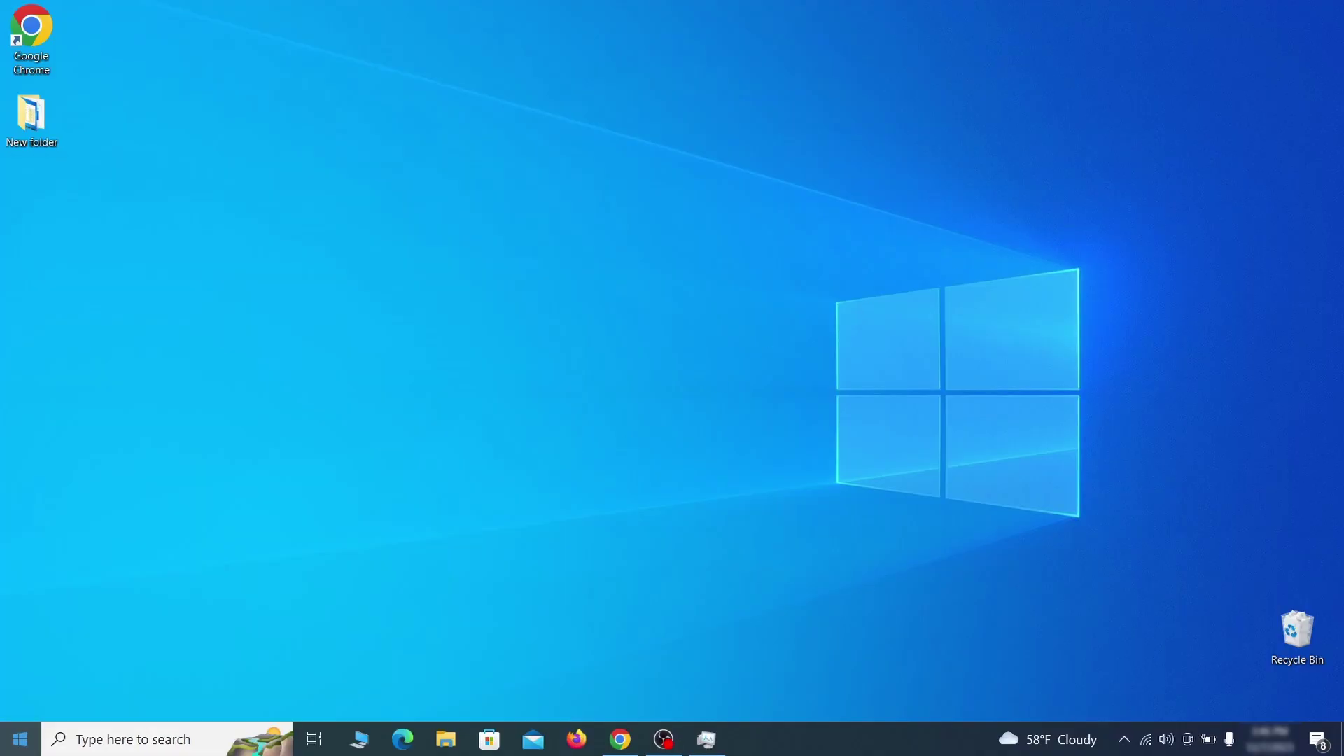
{"action": "type", "text": "view network connections"}
{"action": "key", "text": "Return"}
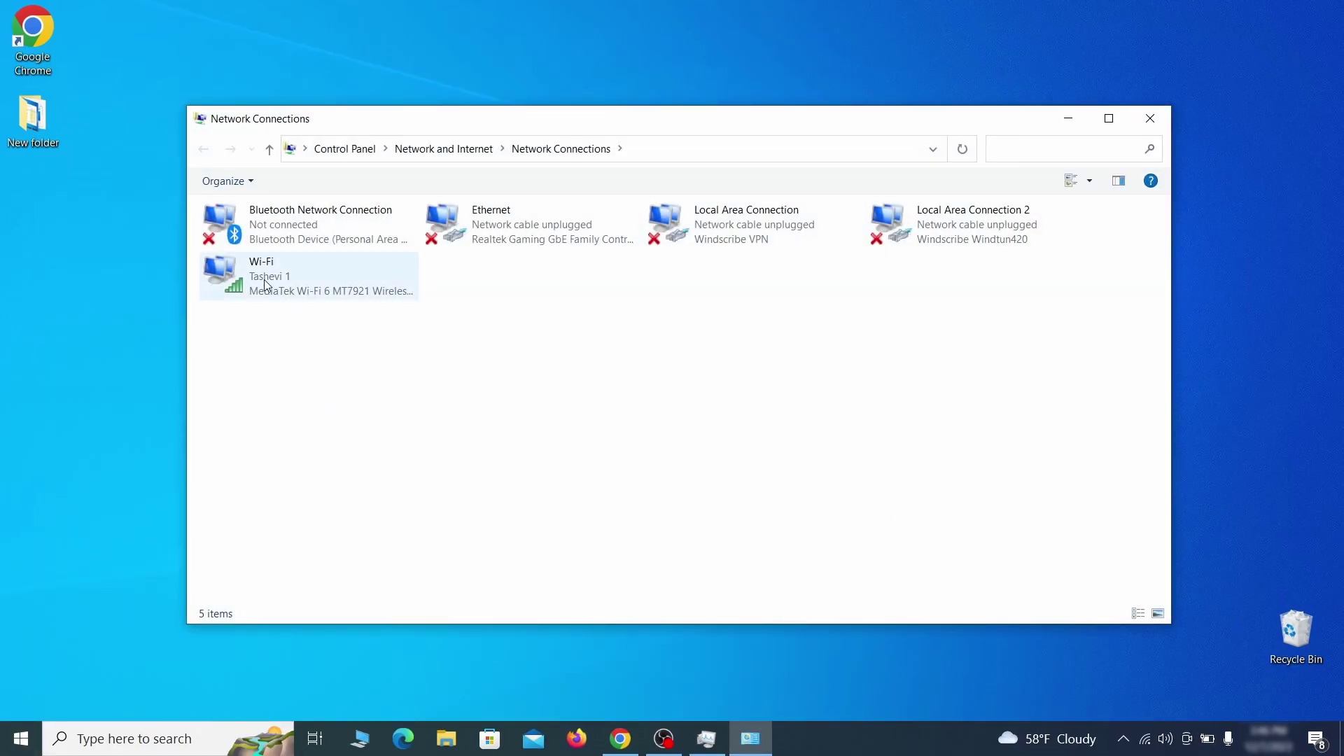
{"action": "left_click", "coordinate": [243, 269]}
{"action": "right_click", "coordinate": [286, 292]}
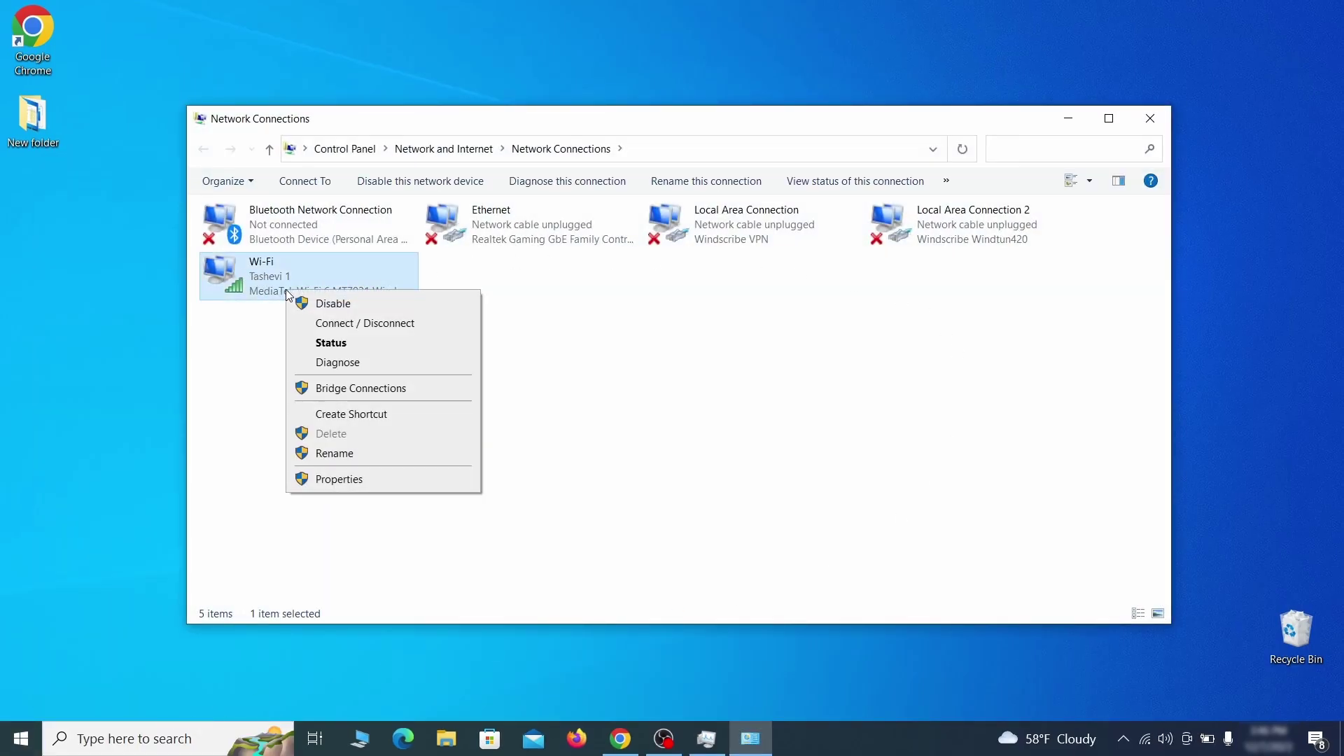
{"action": "left_click", "coordinate": [340, 479]}
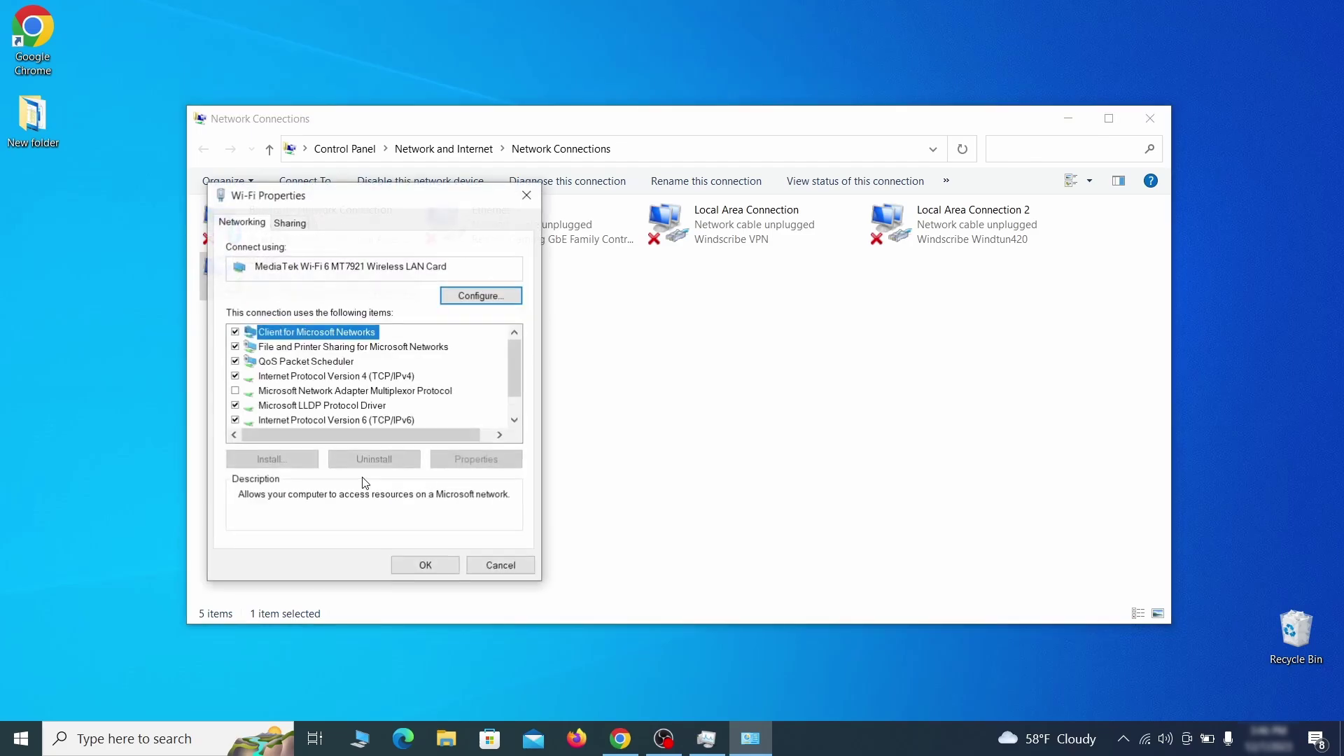
{"action": "left_click", "coordinate": [351, 379]}
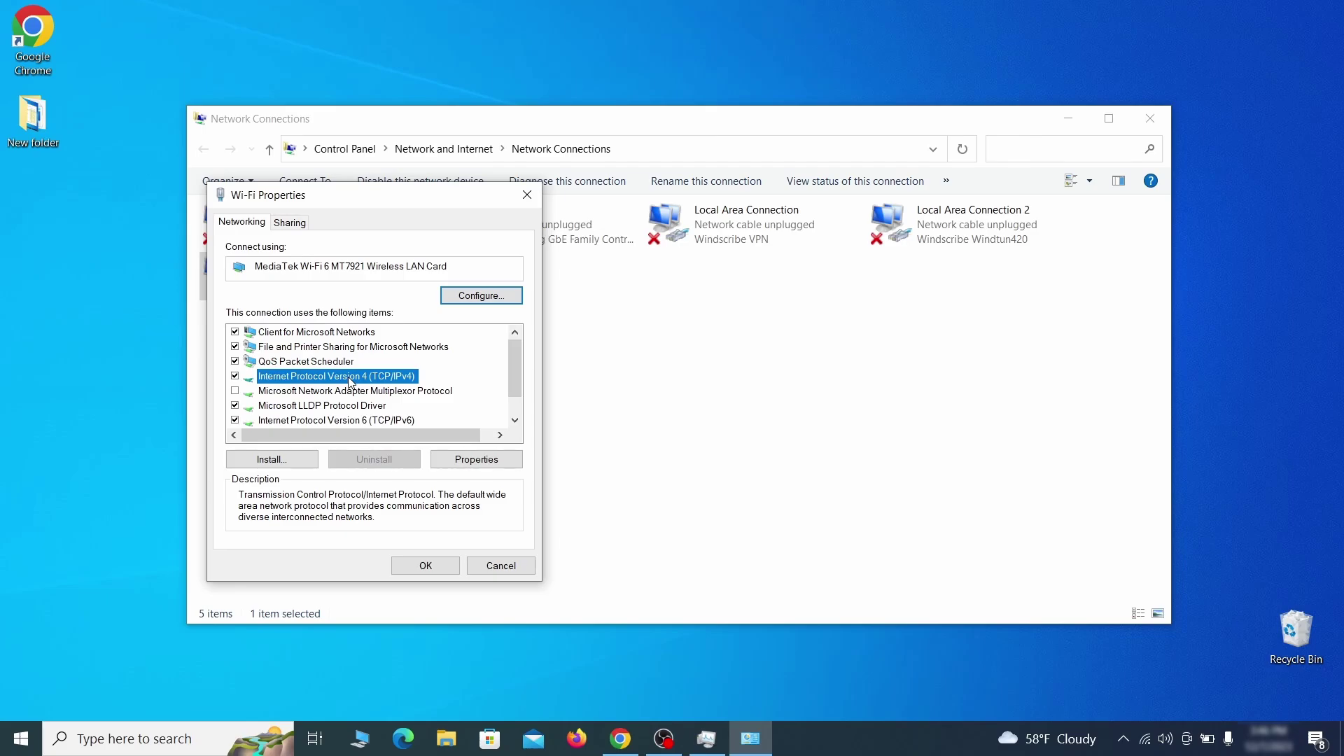
{"action": "left_click", "coordinate": [477, 460]}
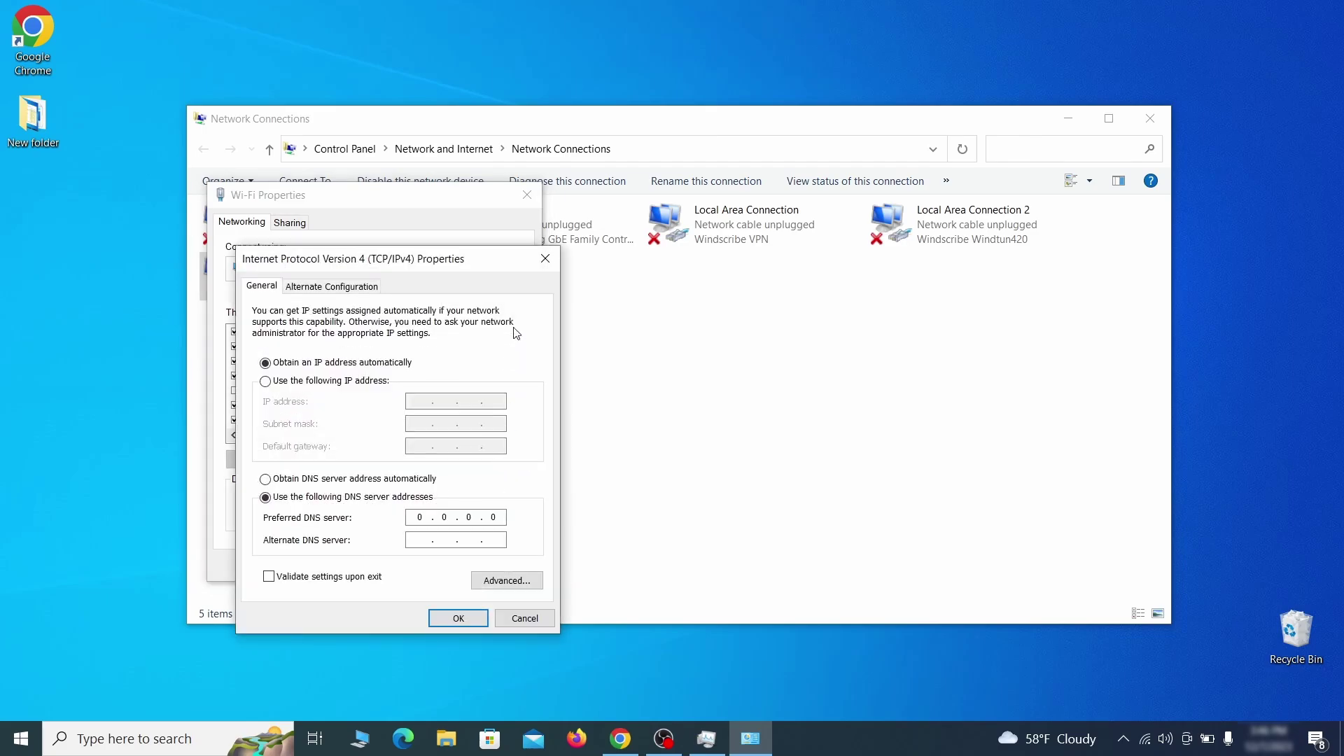
{"action": "left_click_drag", "start_coordinate": [480, 257], "coordinate": [679, 204]}
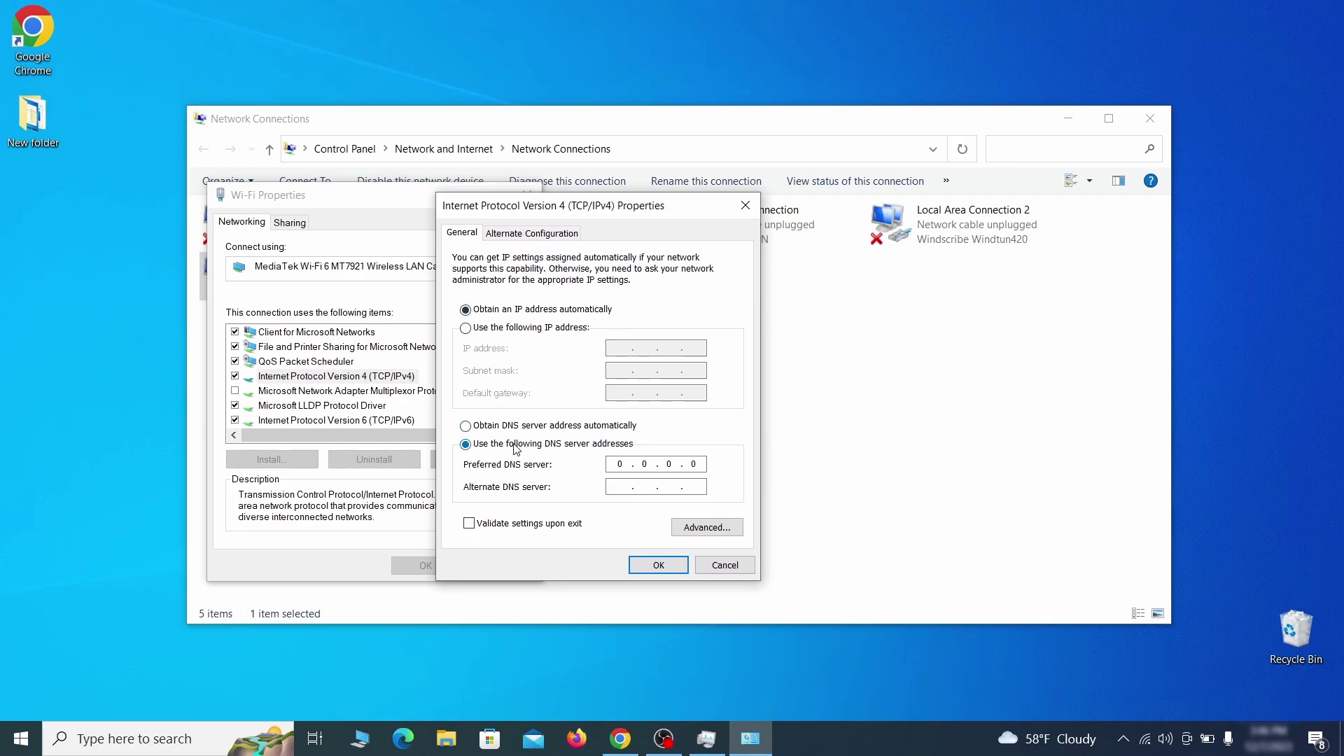
- Remove the rogue 0.0.0.0 DNS server from the advanced DNS settings and confirm the IPv4 dialogs
{"action": "left_click", "coordinate": [706, 527]}
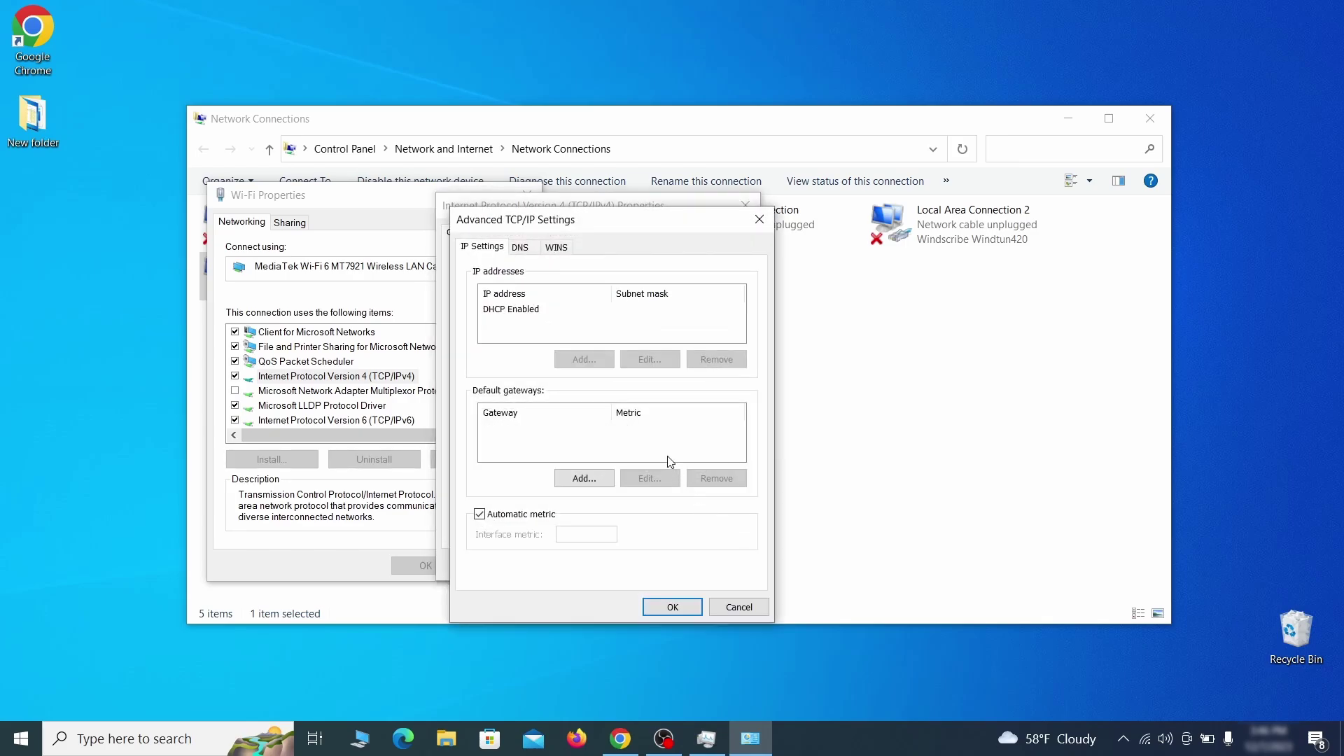
{"action": "left_click", "coordinate": [525, 248]}
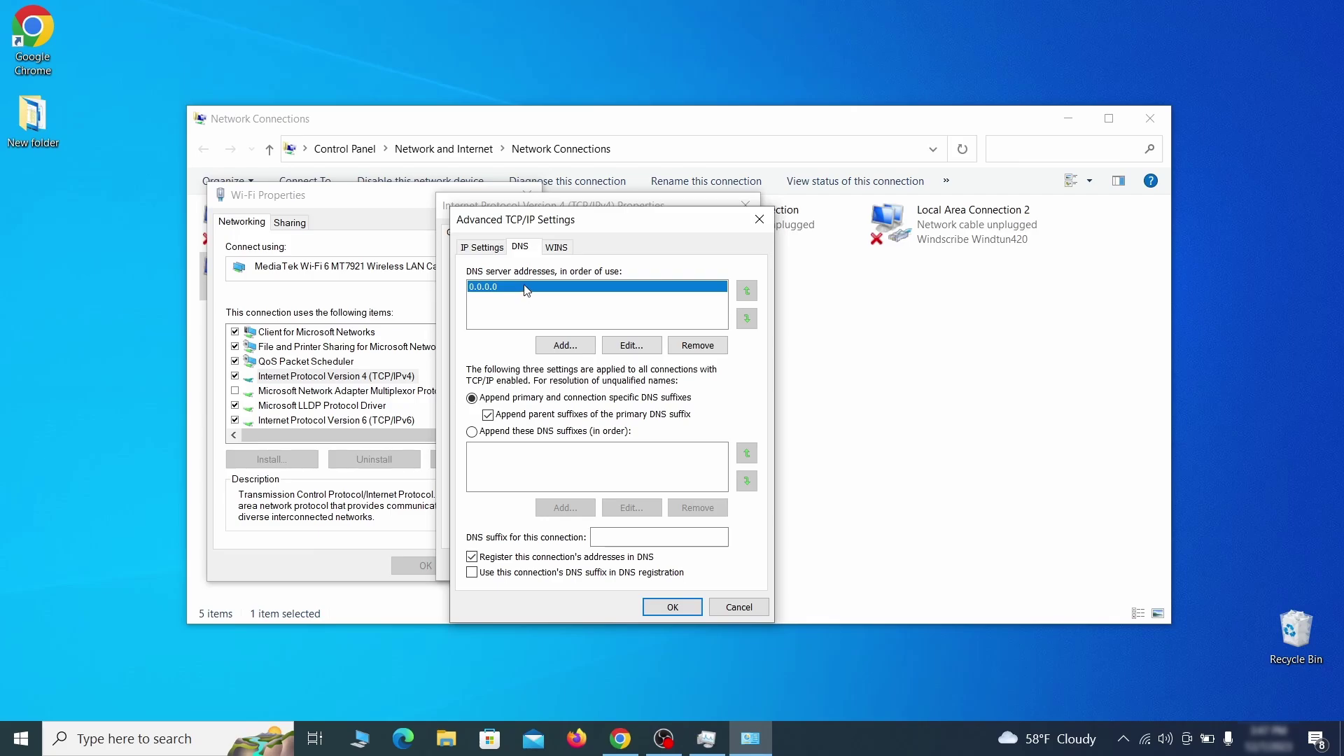
{"action": "left_click", "coordinate": [710, 354]}
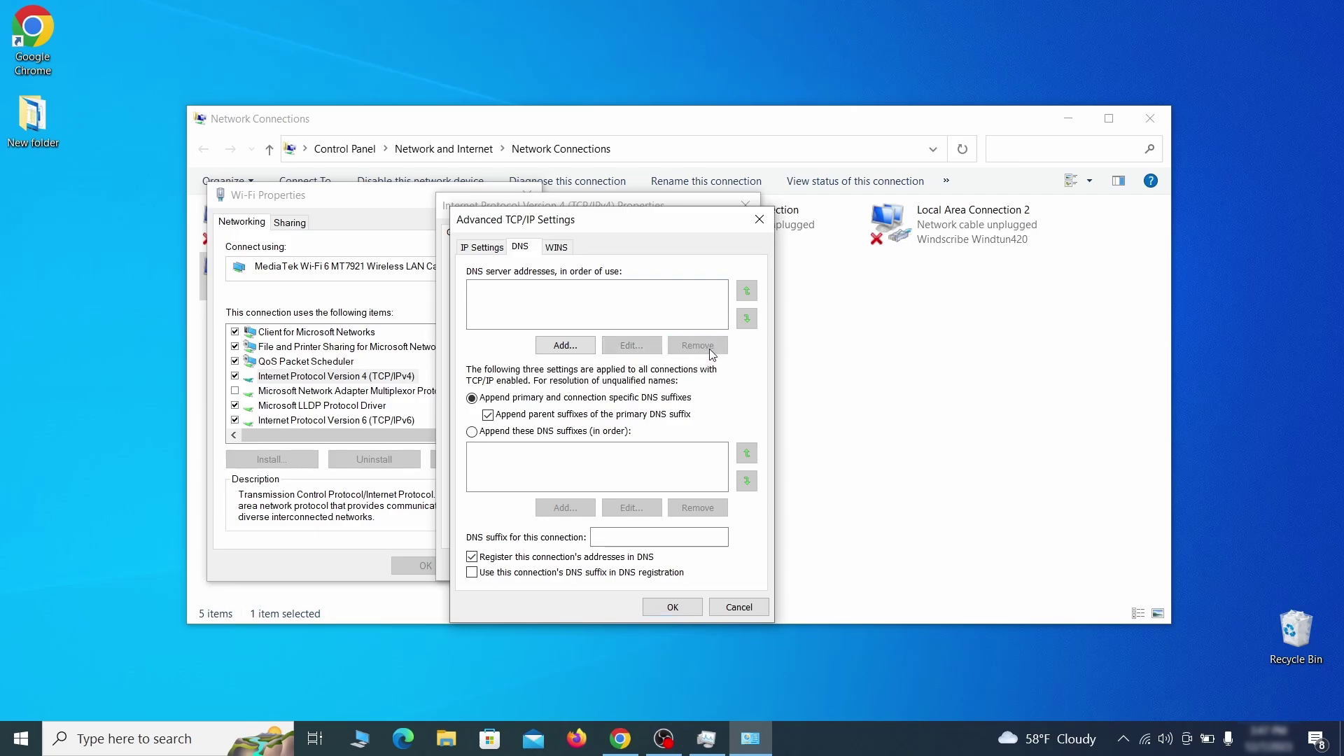
{"action": "left_click", "coordinate": [675, 608]}
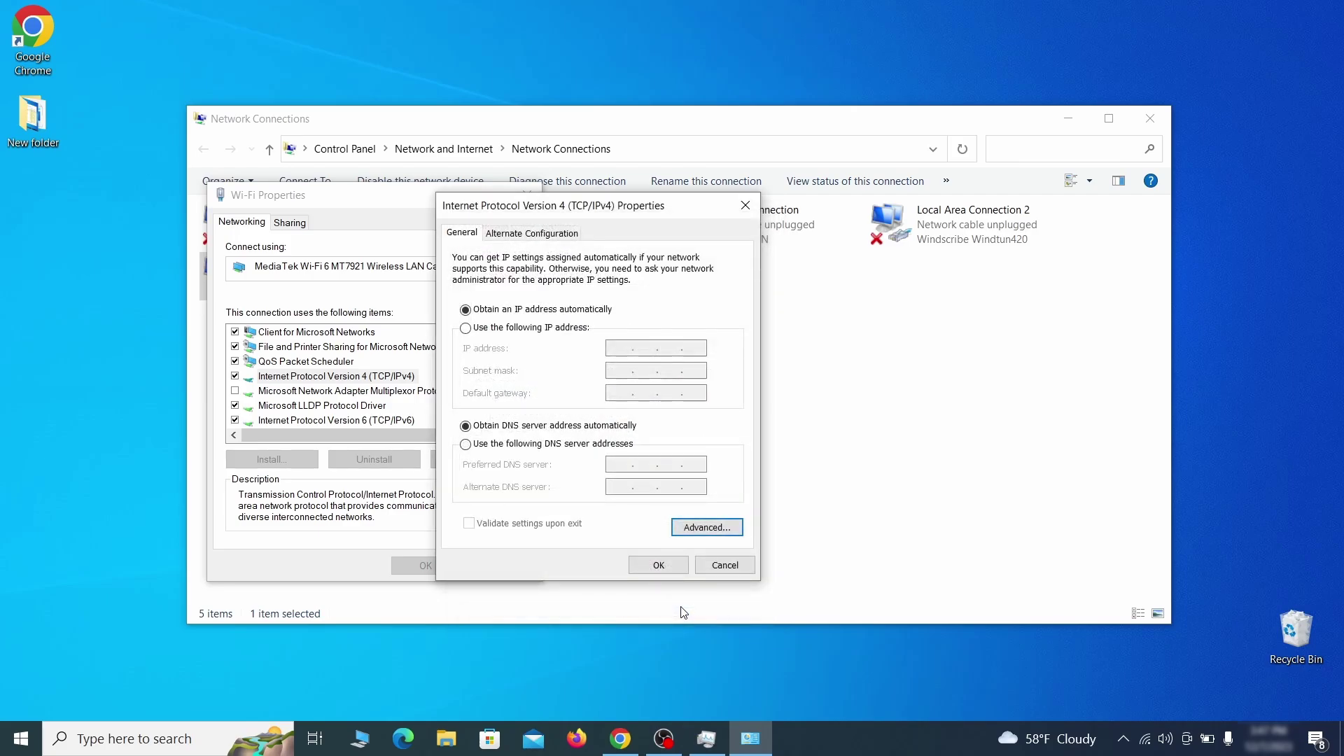
{"action": "left_click", "coordinate": [656, 564]}
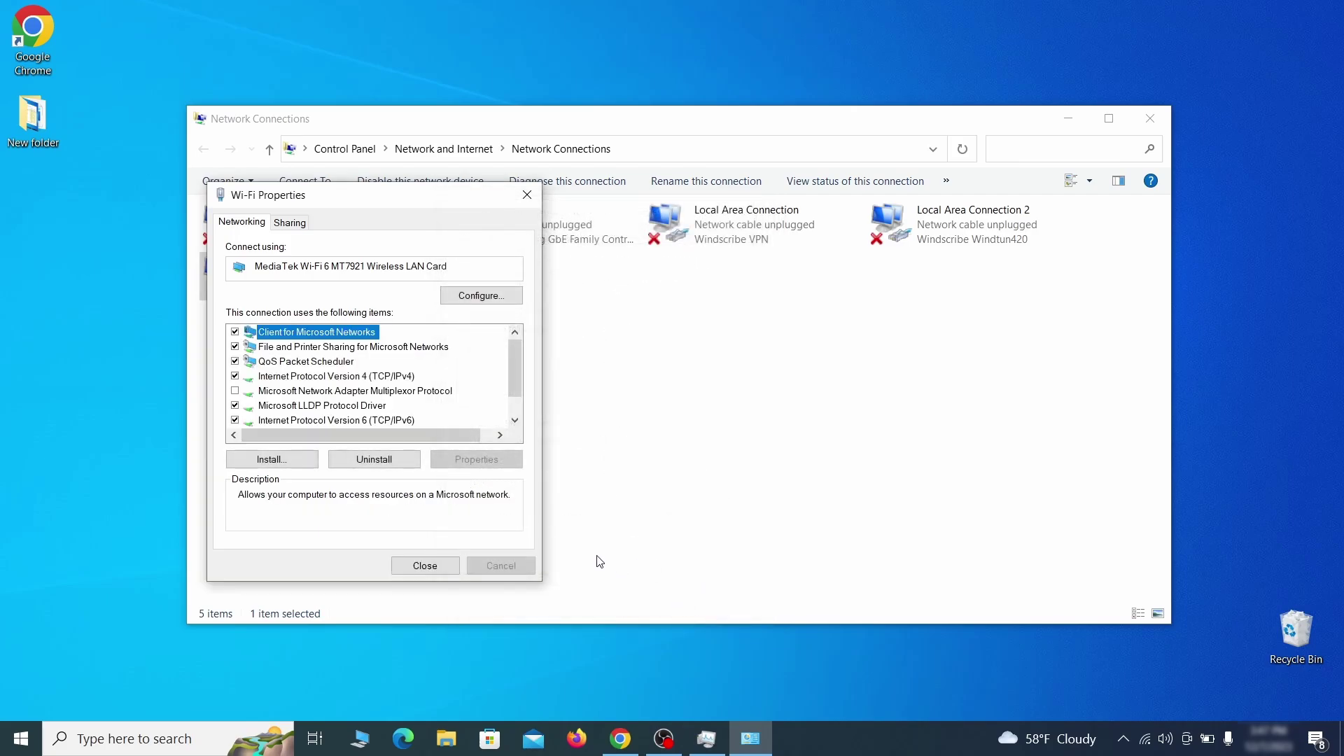
- Close the network dialogs and load the hosts file into Notepad from a Start search
{"action": "left_click", "coordinate": [425, 565]}
{"action": "key", "text": "super"}
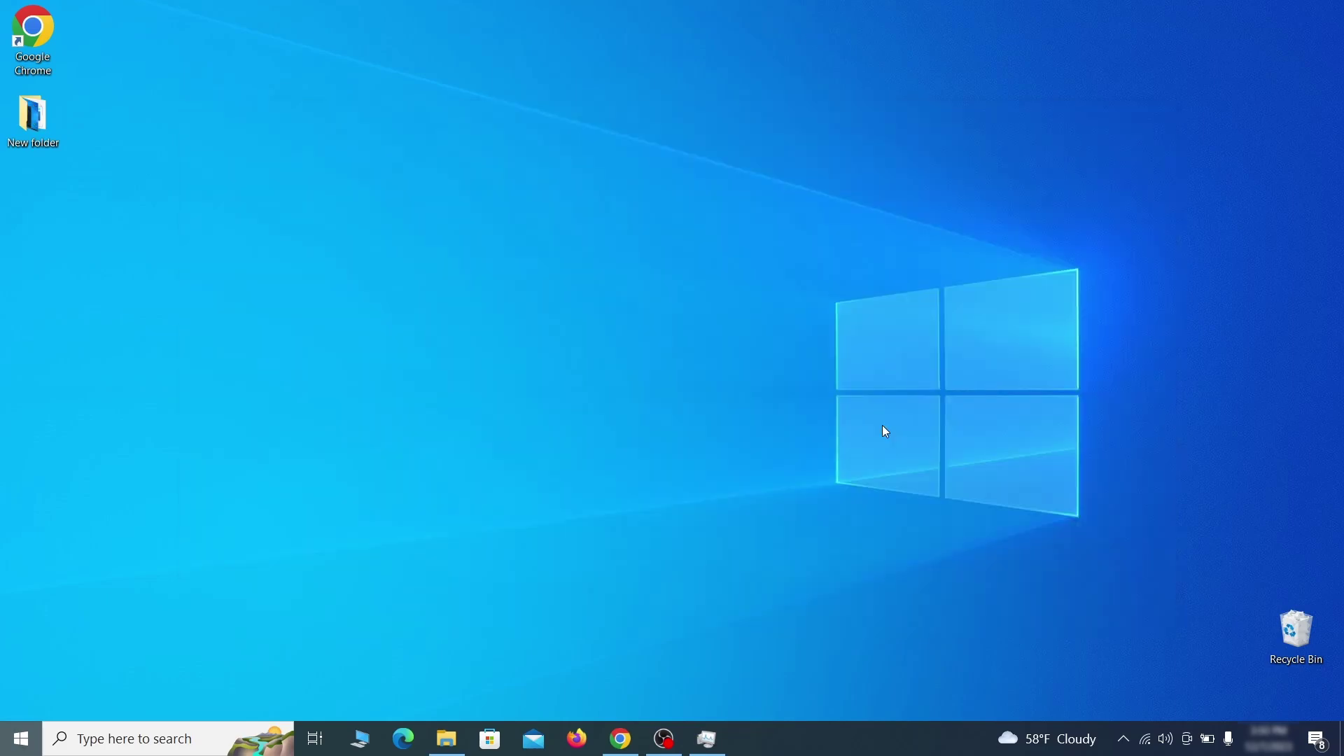
{"action": "type", "text": "C:\\Windows\\System32\\drivers\\etc\\hosts"}
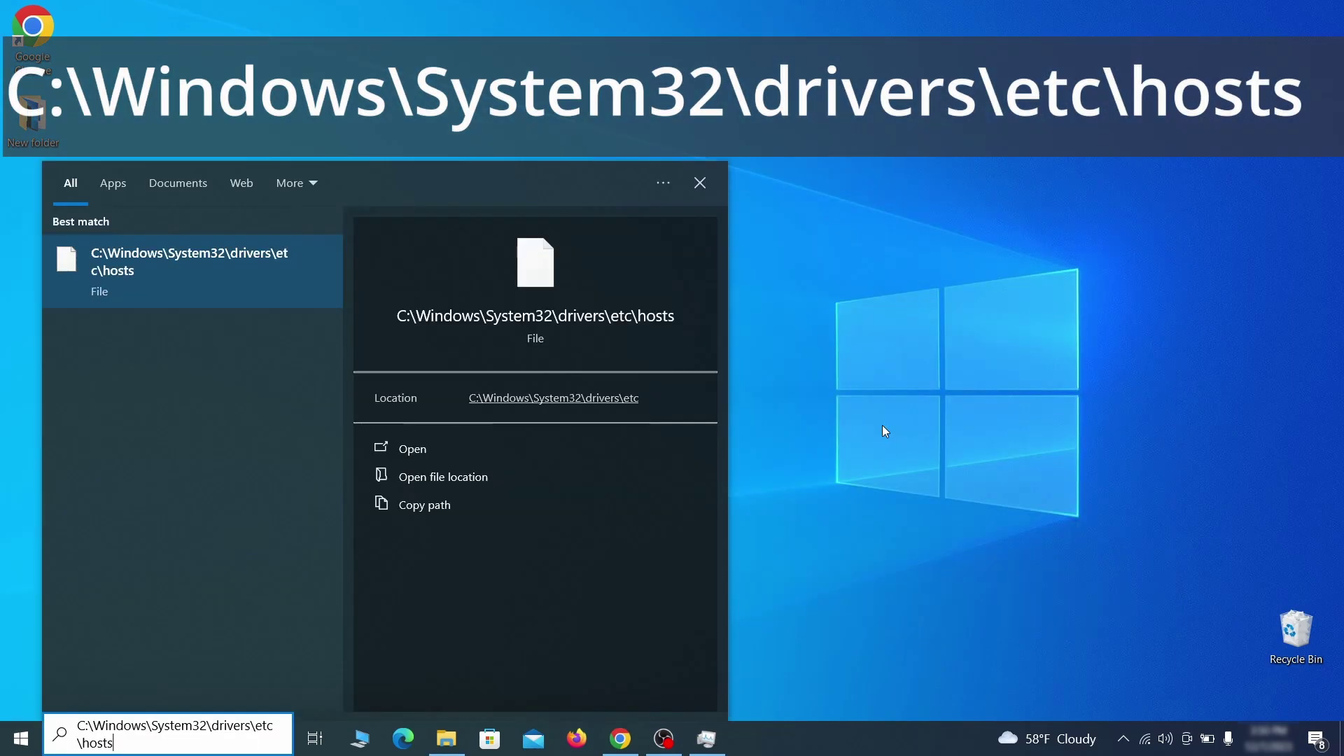
{"action": "key", "text": "Return"}
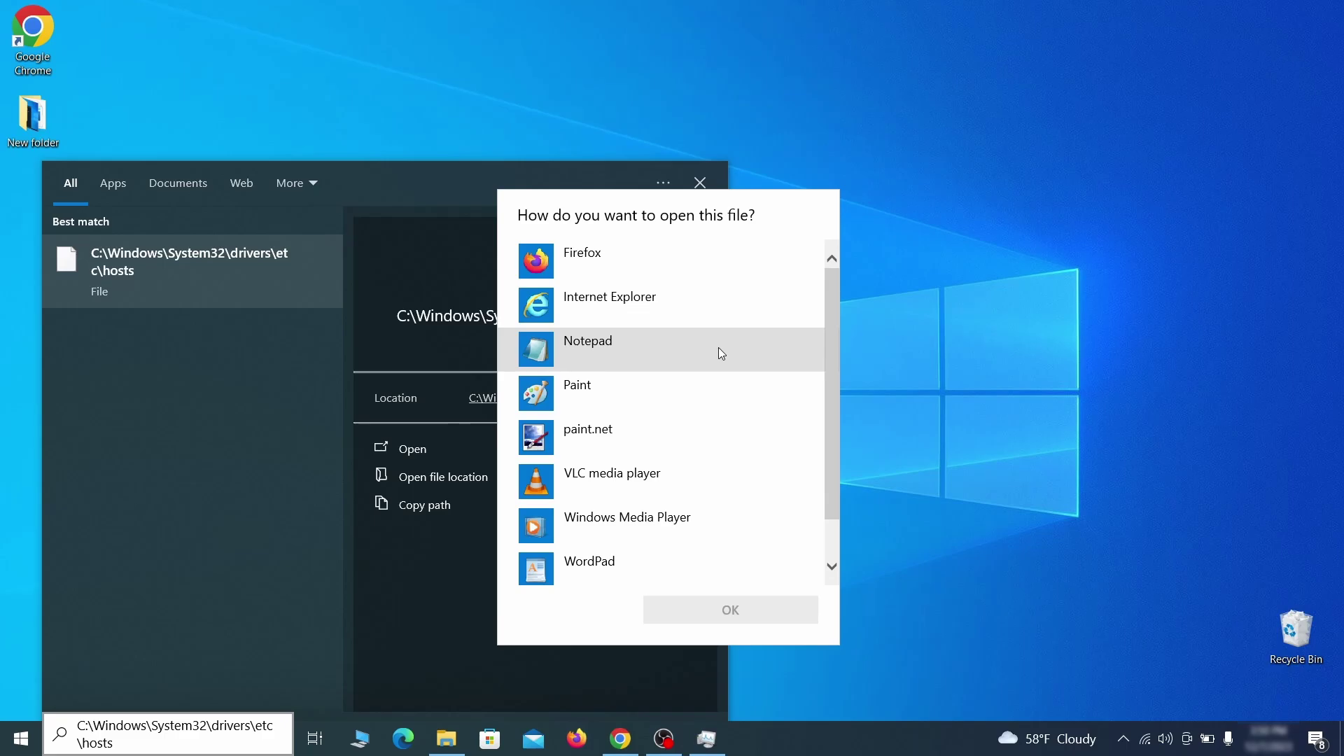
{"action": "double_click", "coordinate": [718, 348]}
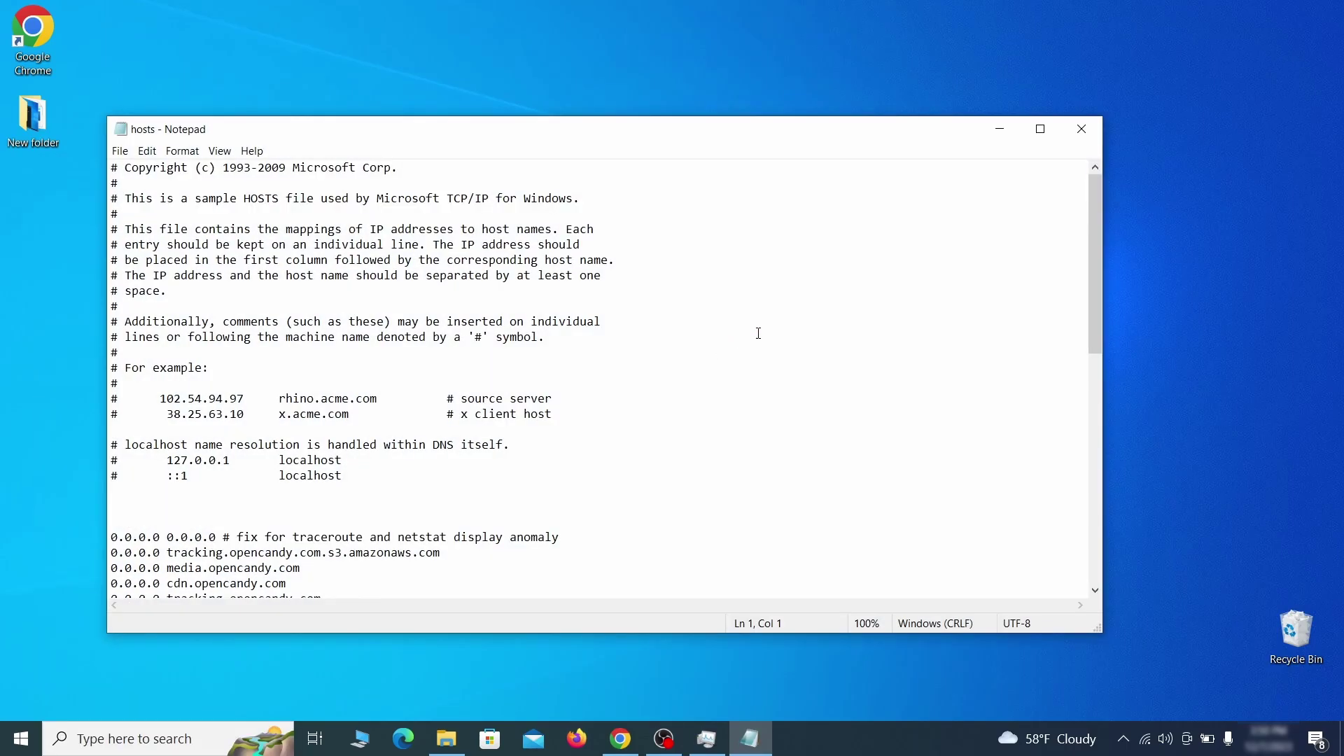
{"action": "scroll", "coordinate": [788, 329], "scroll_direction": "down", "scroll_amount": 3}
- Delete the 0.0.0.0 blocking entries below the localhost lines and save the hosts file
{"action": "left_click", "coordinate": [473, 354]}
{"action": "double_click", "coordinate": [112, 400]}
{"action": "left_click", "coordinate": [132, 375]}
{"action": "scroll", "coordinate": [360, 473], "scroll_direction": "down", "scroll_amount": 1}
{"action": "mouse_move", "coordinate": [126, 363]}
{"action": "left_mouse_down"}
{"action": "mouse_move", "coordinate": [361, 473]}
{"action": "mouse_move", "coordinate": [340, 564]}
{"action": "left_mouse_up"}
{"action": "scroll", "coordinate": [361, 474], "scroll_direction": "down", "scroll_amount": 8}
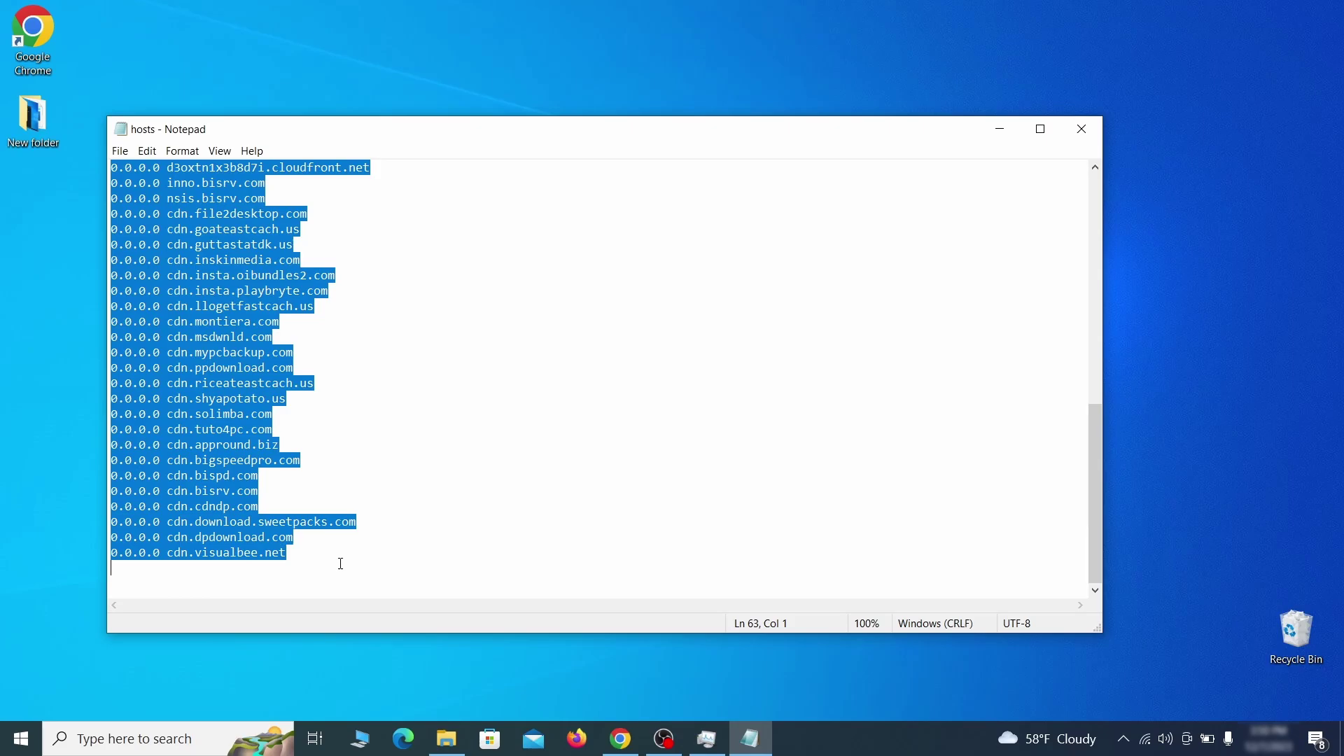
{"action": "key", "text": "Delete"}
{"action": "left_click", "coordinate": [120, 150]}
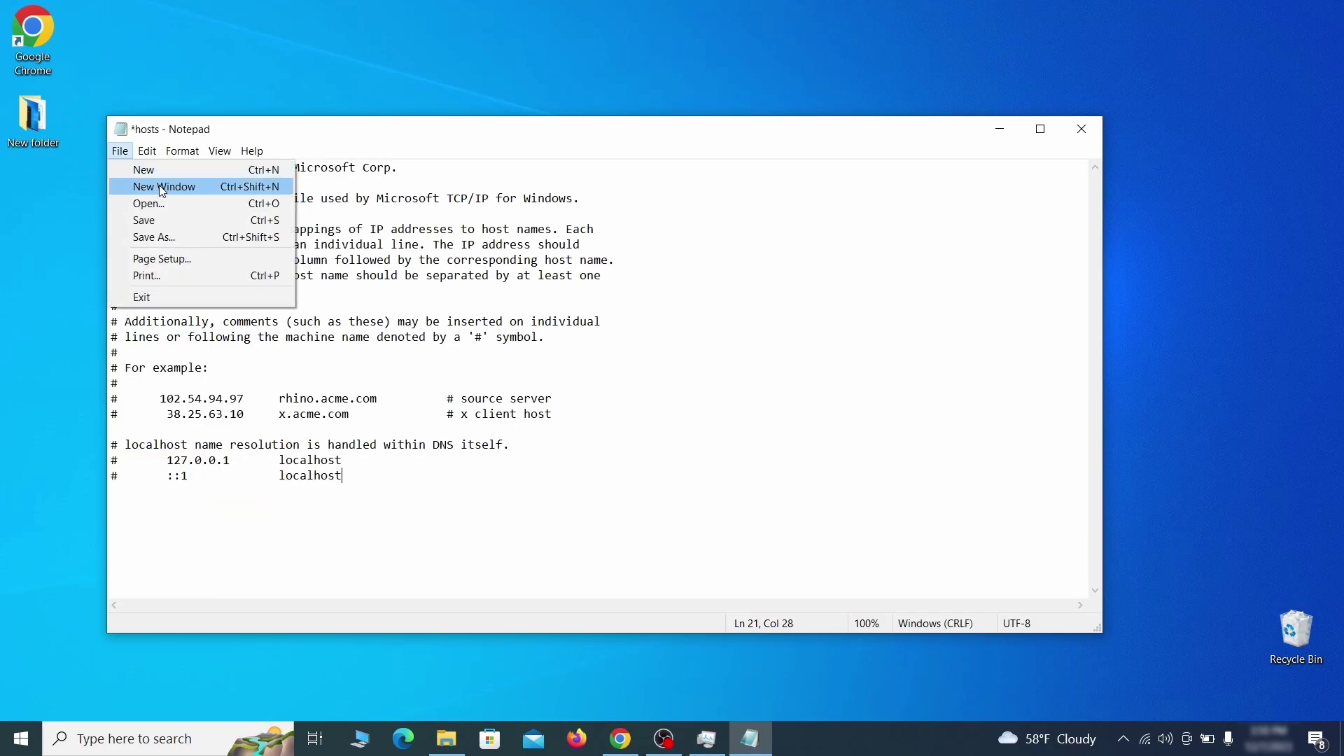
{"action": "left_click", "coordinate": [173, 218]}
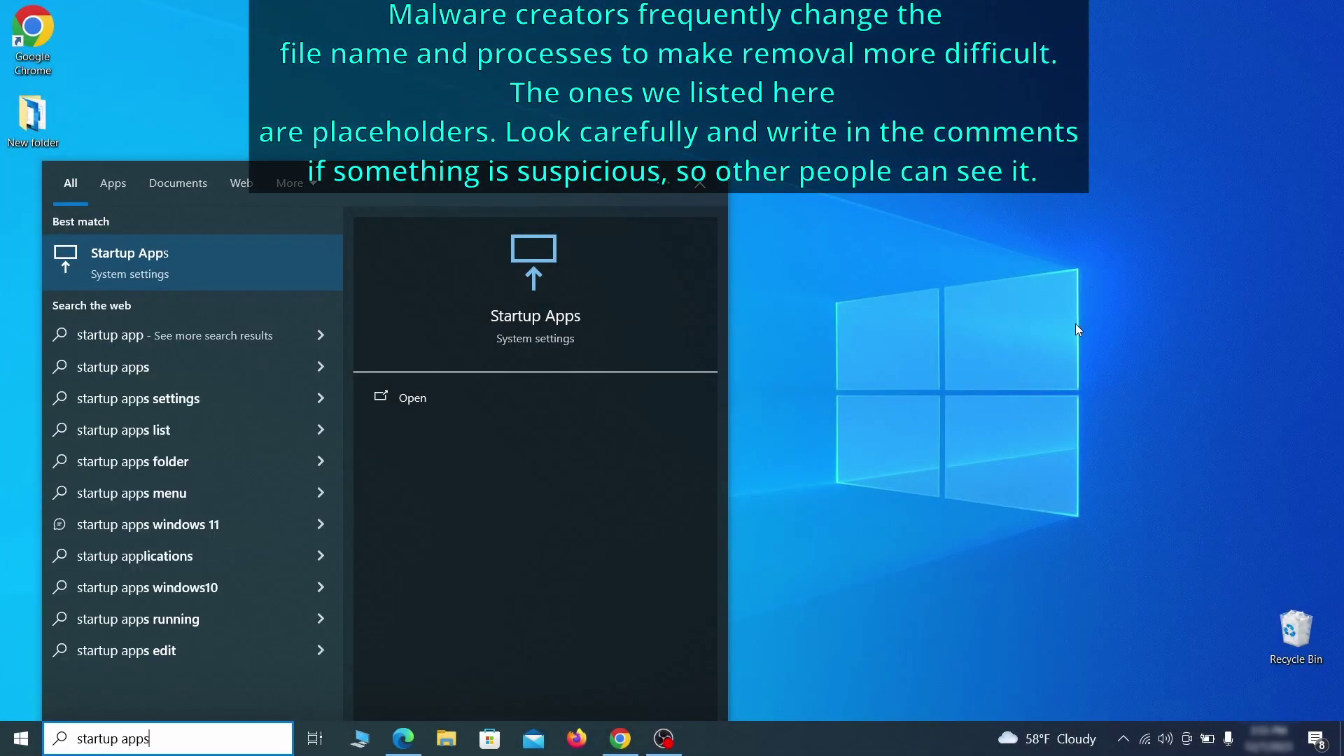
- In Startup Apps settings, switch Example Malware App's startup entry off
{"action": "key", "text": "Return"}
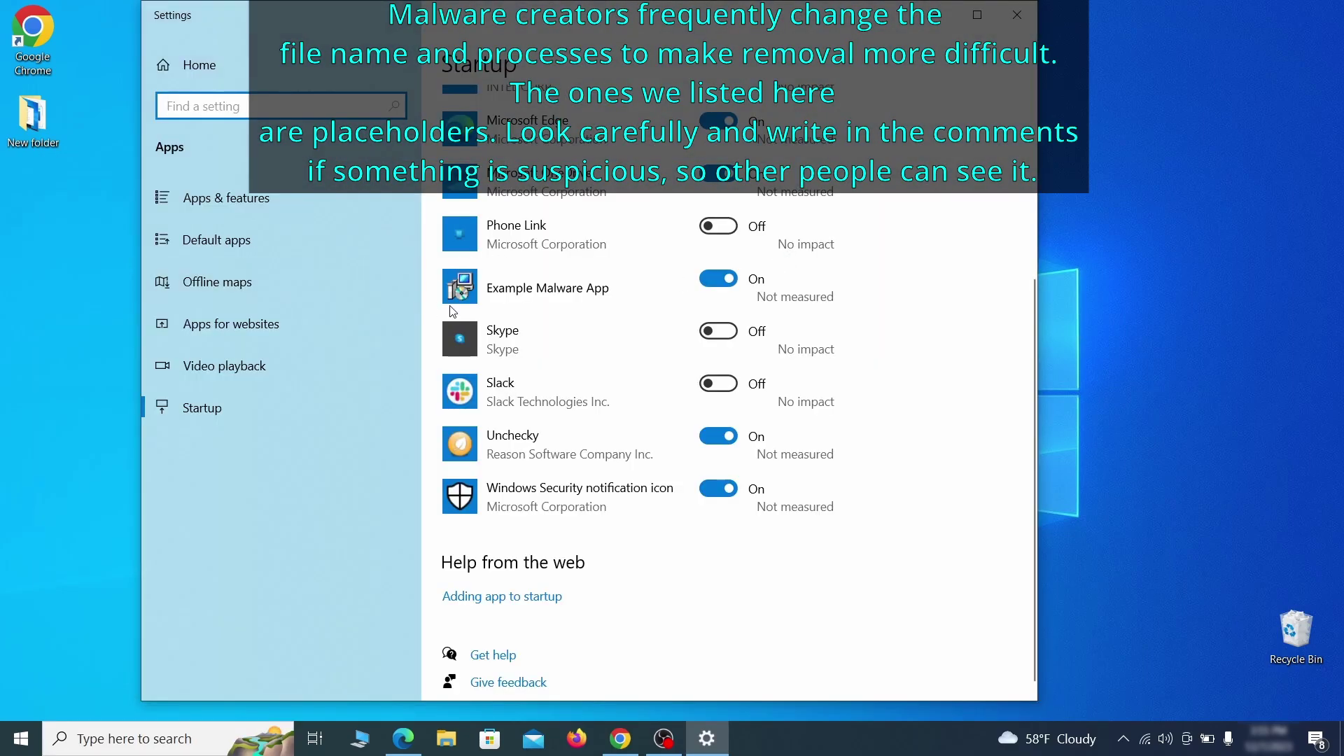
{"action": "left_click", "coordinate": [718, 279]}
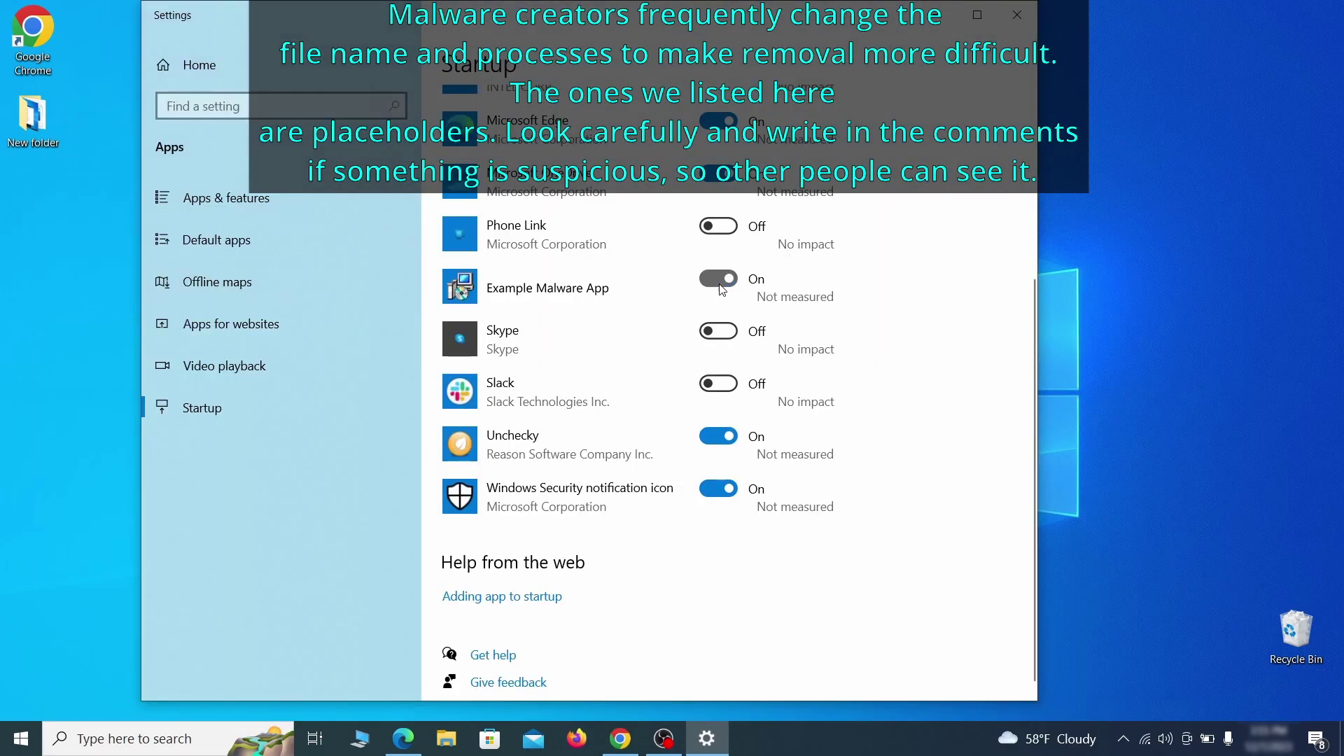
- Launch Task Scheduler, show the Library tasks and bring up the Example Malware App task's properties
{"action": "left_click", "coordinate": [1029, 18]}
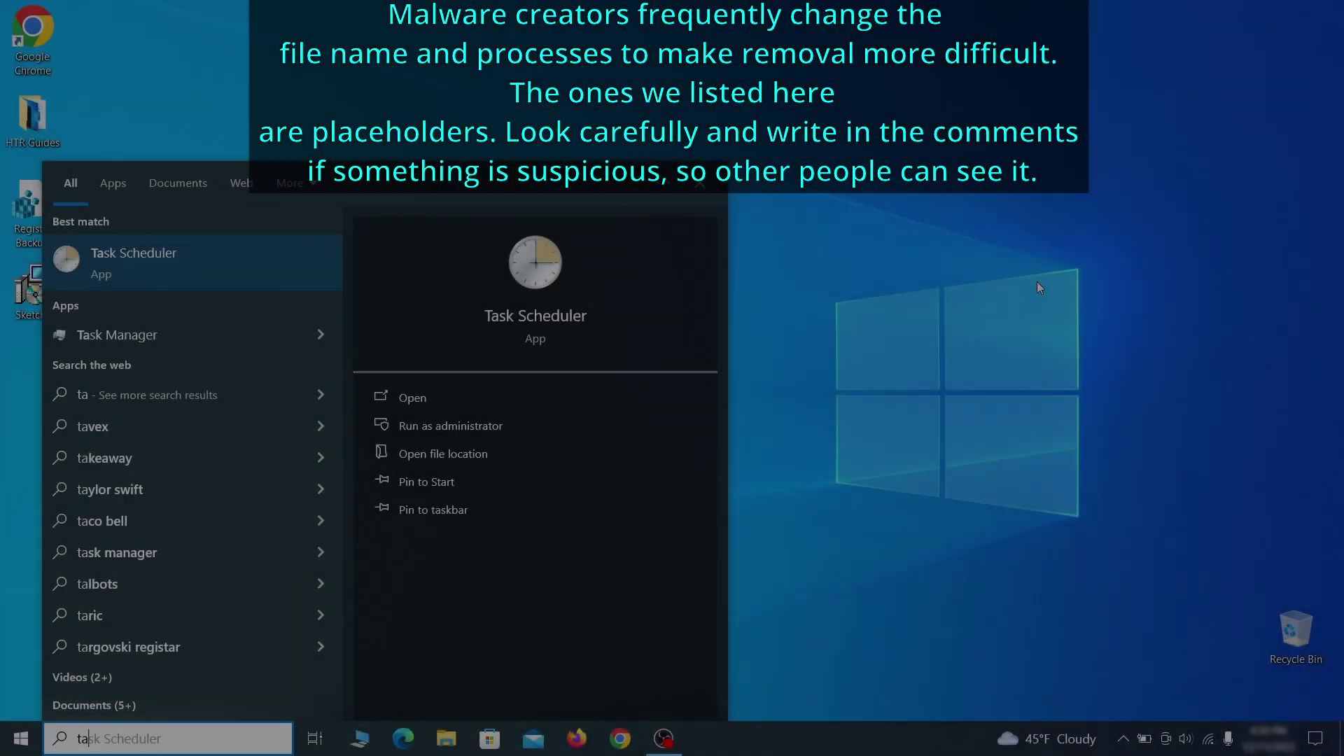
{"action": "type", "text": "sk schedu"}
{"action": "key", "text": "Return"}
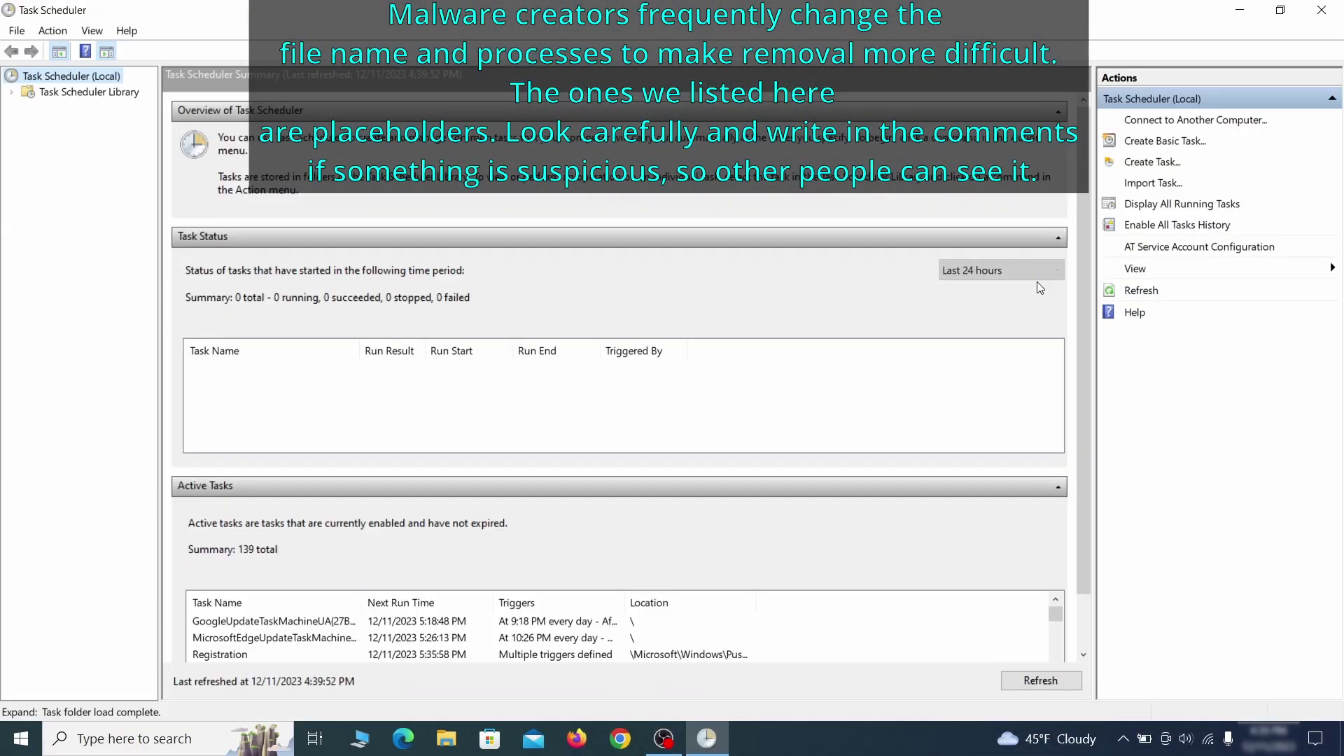
{"action": "left_click", "coordinate": [118, 93]}
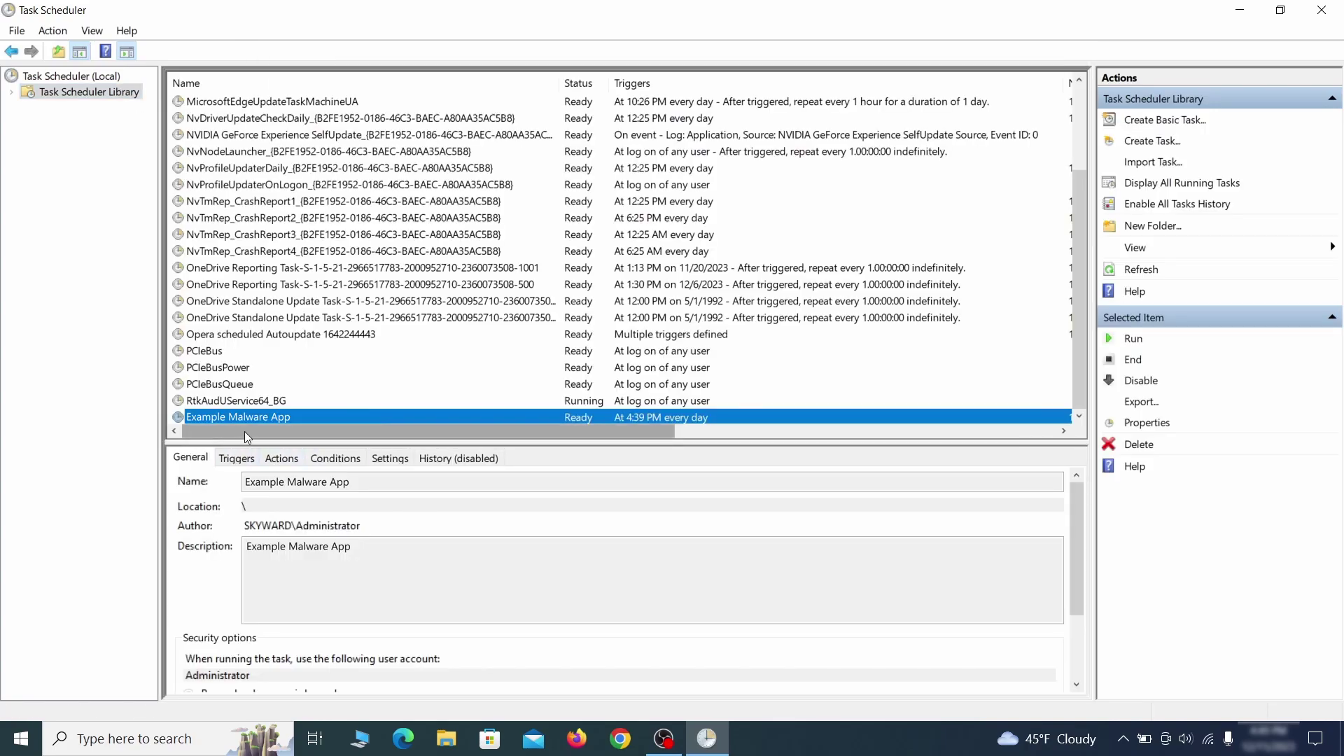
{"action": "right_click", "coordinate": [388, 418]}
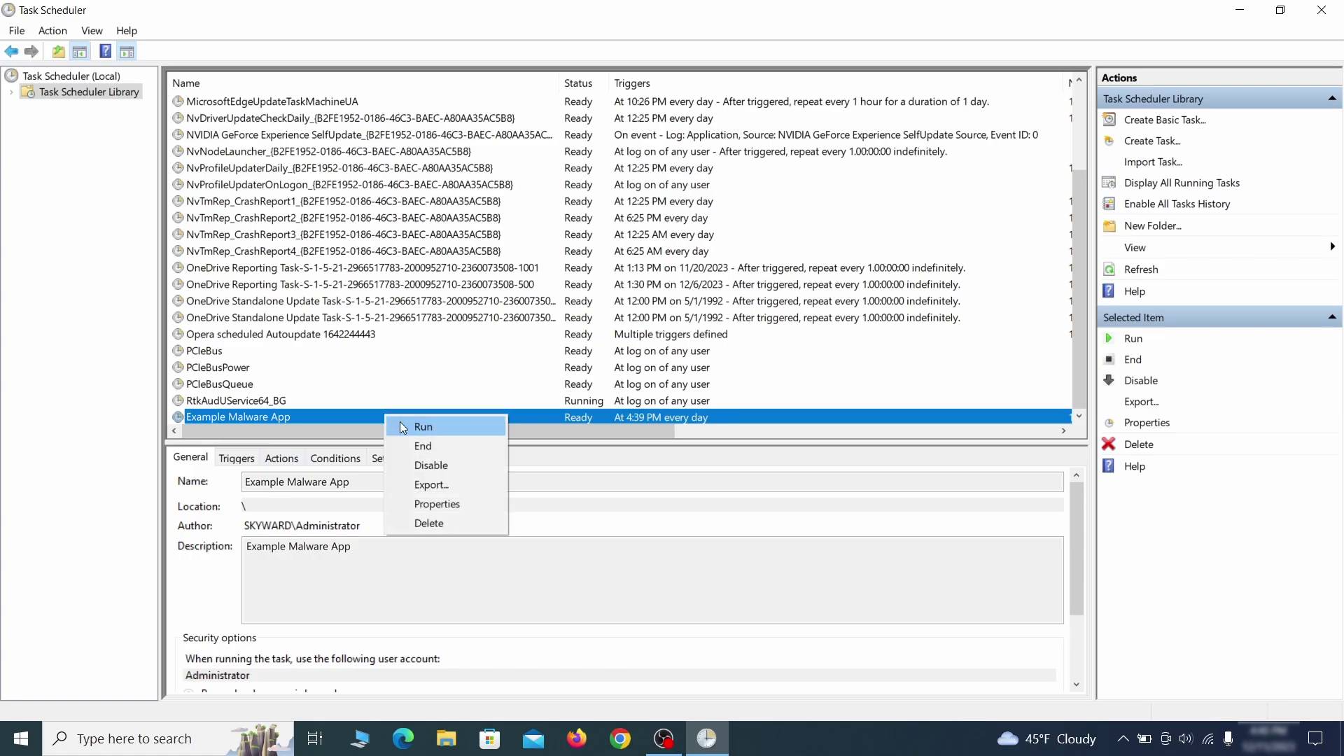
{"action": "left_click", "coordinate": [442, 506]}
- Review the task's daily trigger and ExampleMalwareApp.exe action, then request deletion of the task
{"action": "left_click", "coordinate": [156, 116]}
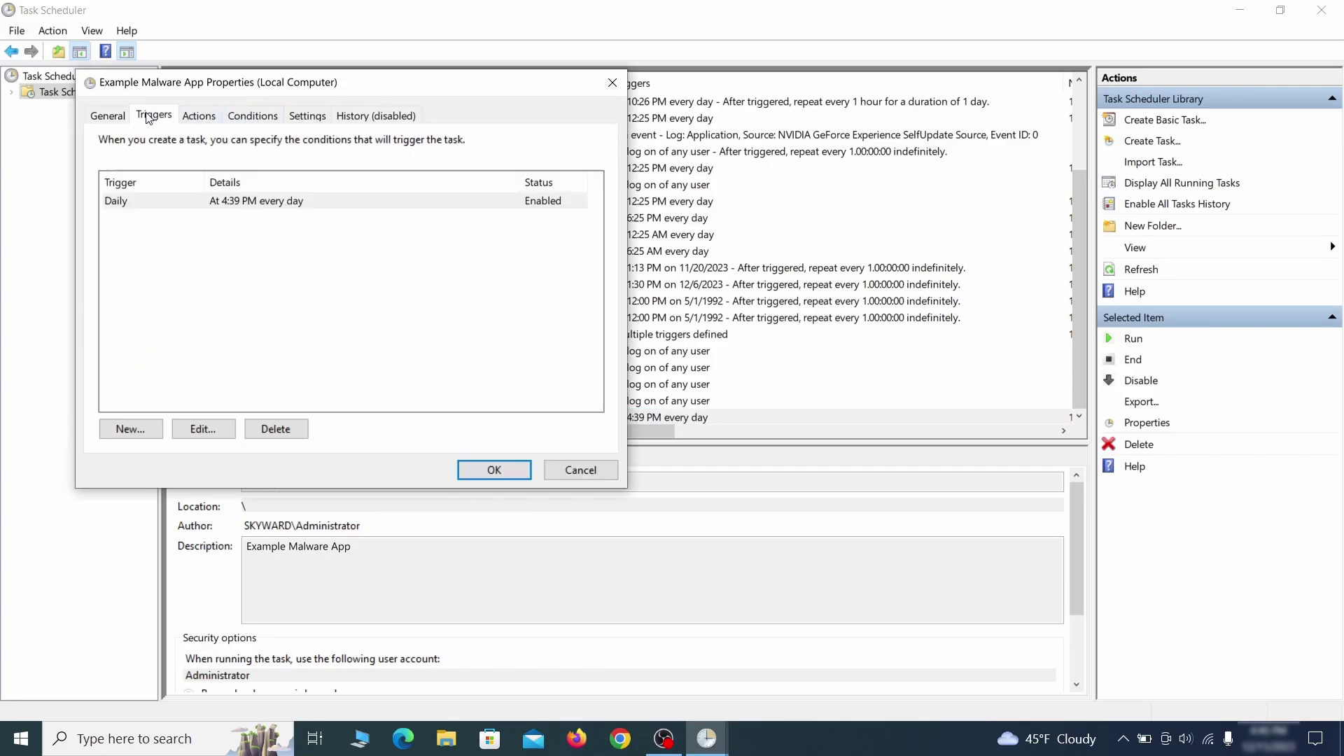
{"action": "left_click", "coordinate": [206, 118]}
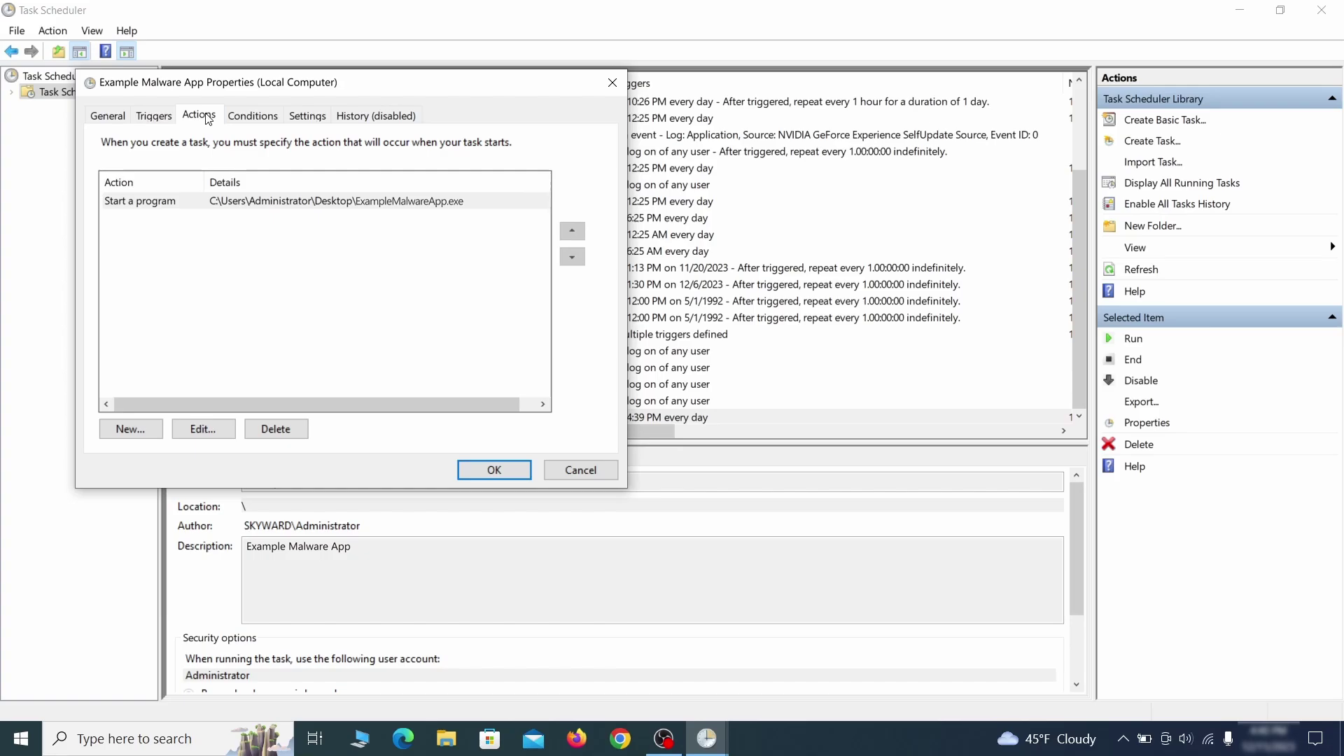
{"action": "key", "text": "Escape"}
{"action": "right_click", "coordinate": [432, 416]}
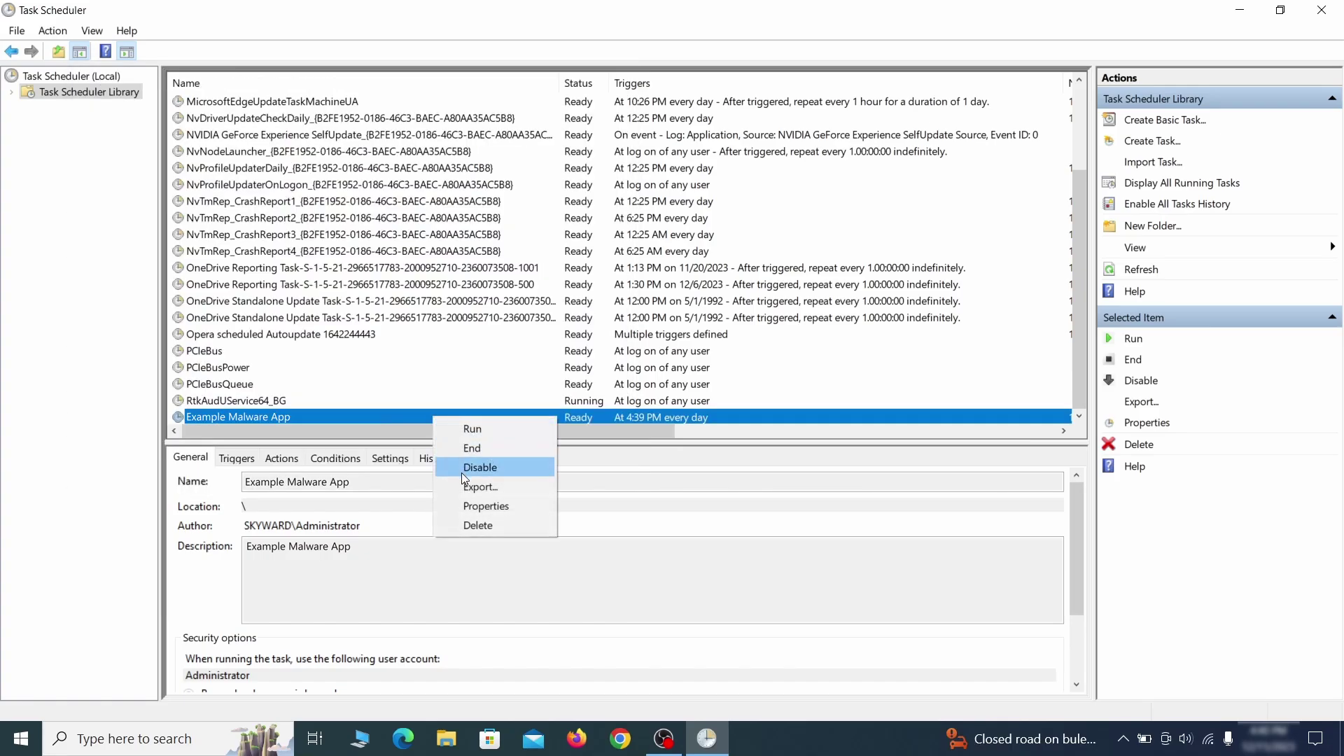
{"action": "left_click", "coordinate": [478, 524]}
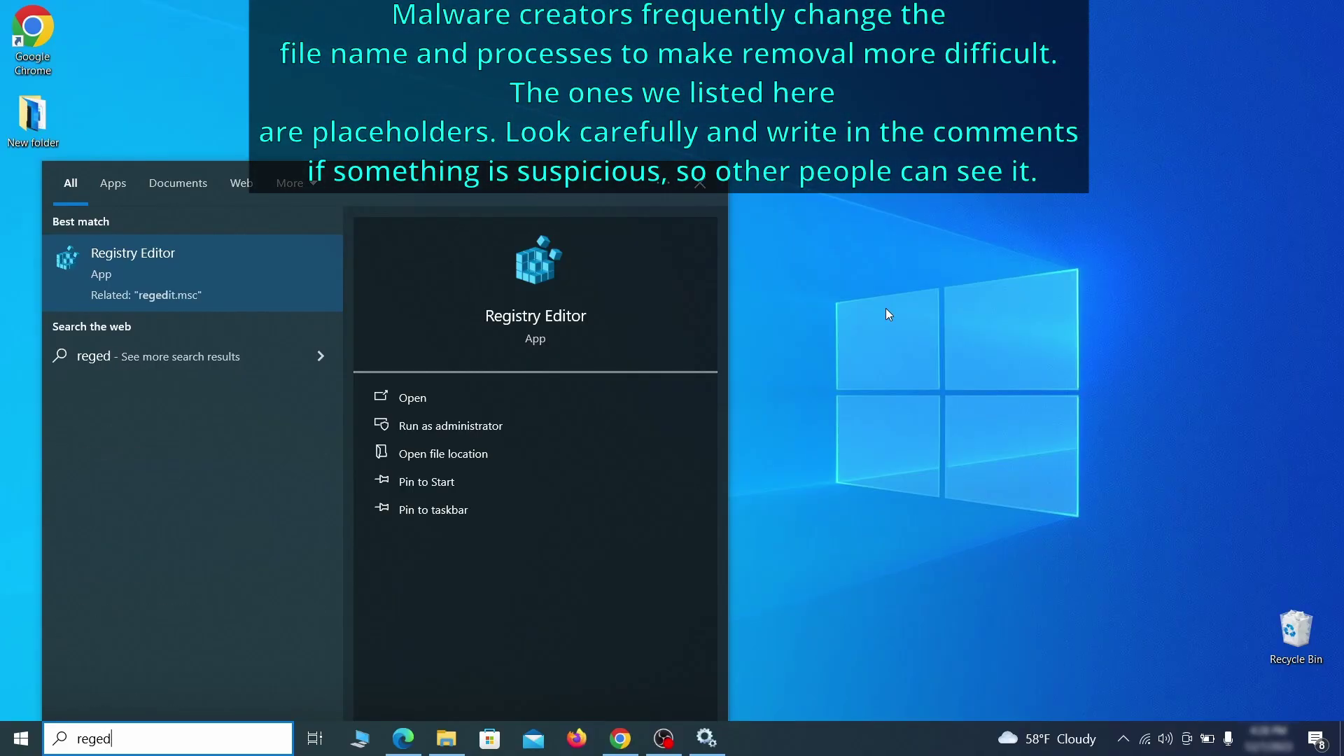
{"action": "type", "text": "it"}
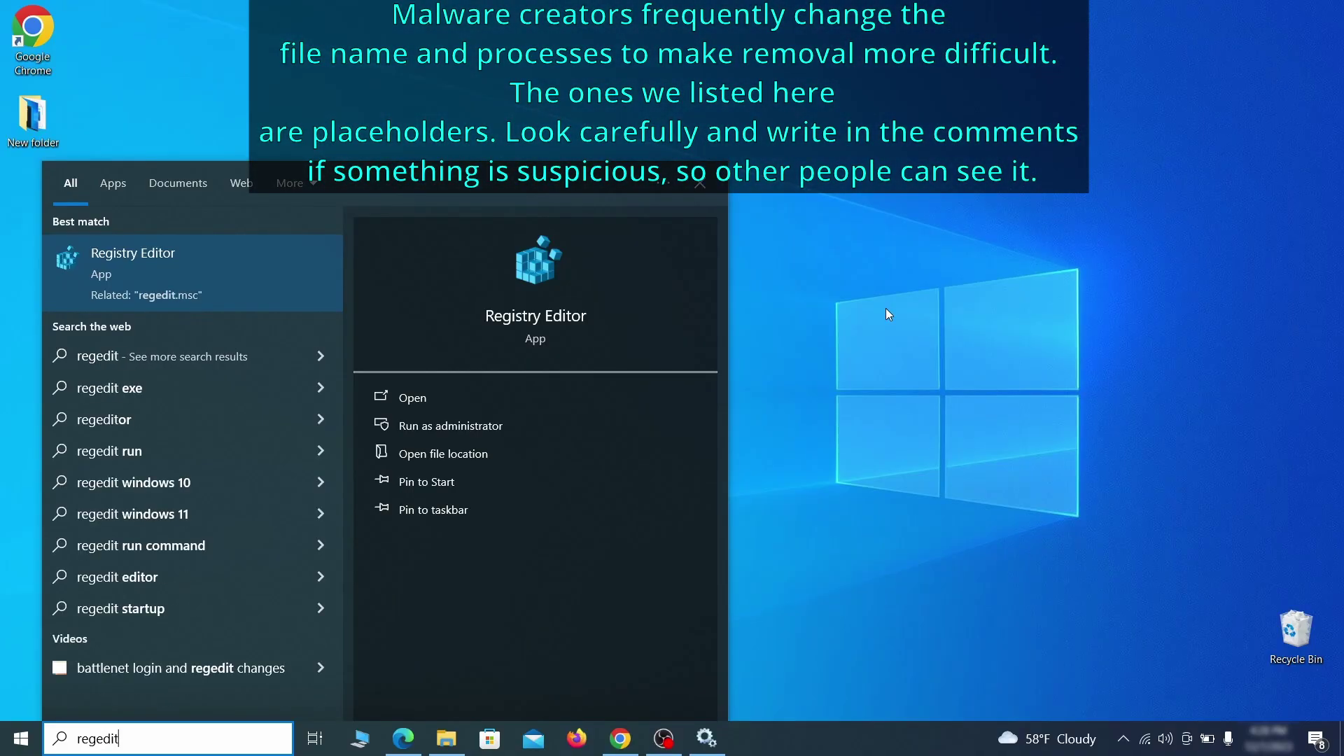
- Run Registry Editor as administrator and export the HKEY_CURRENT_USER branch as Registry Backup 1 on the desktop
{"action": "right_click", "coordinate": [250, 262]}
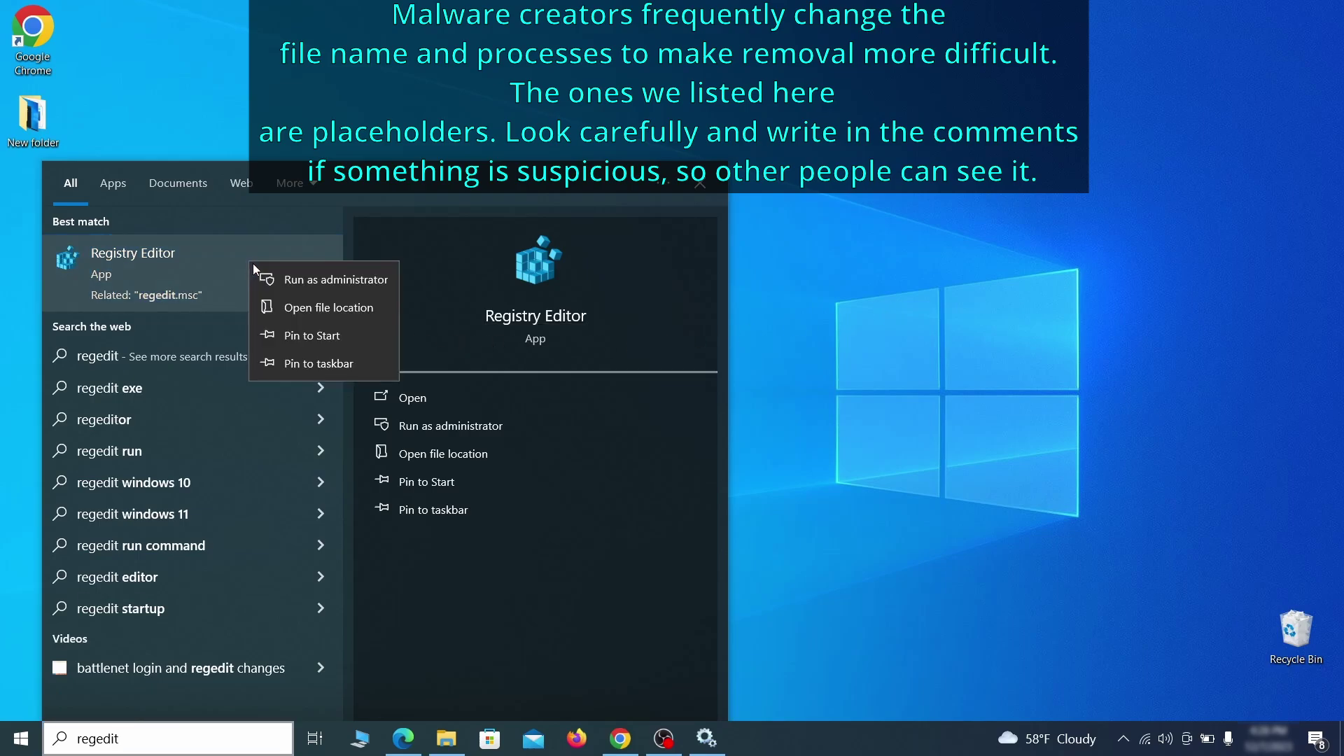
{"action": "left_click", "coordinate": [337, 279]}
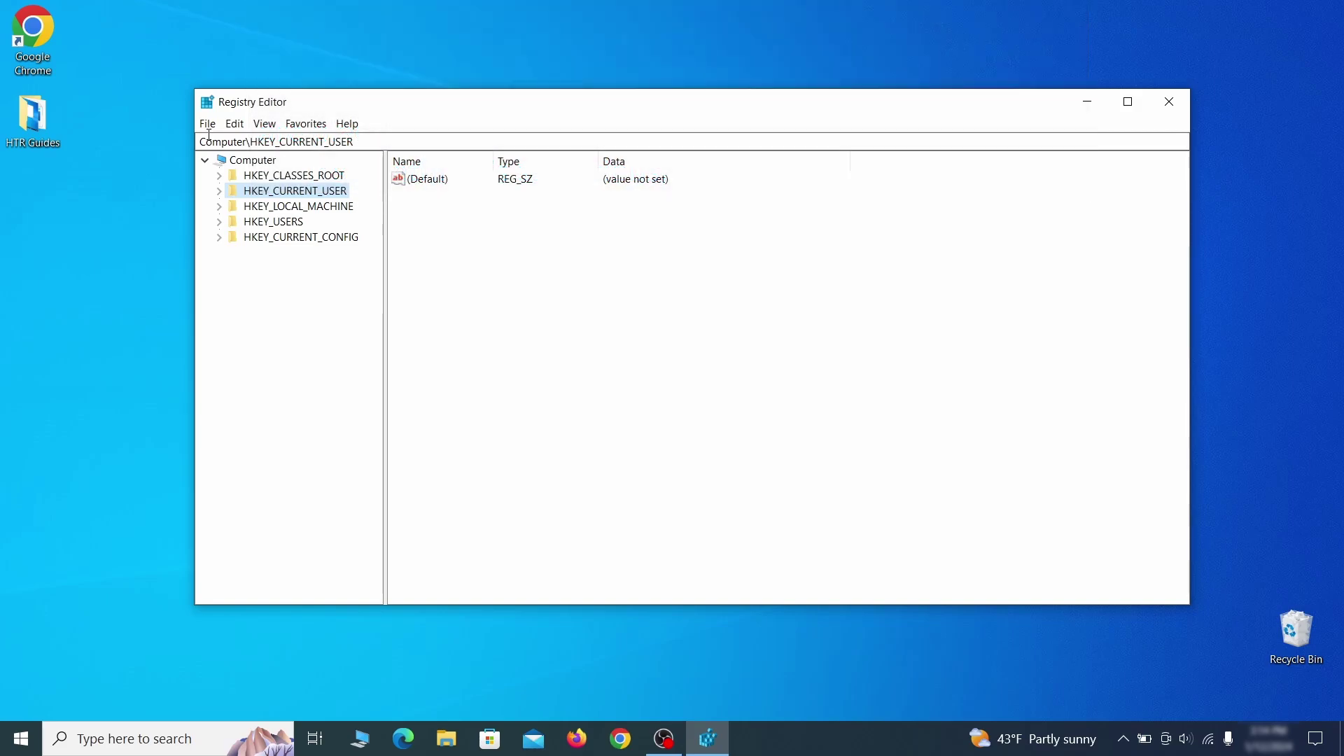
{"action": "left_click", "coordinate": [208, 126]}
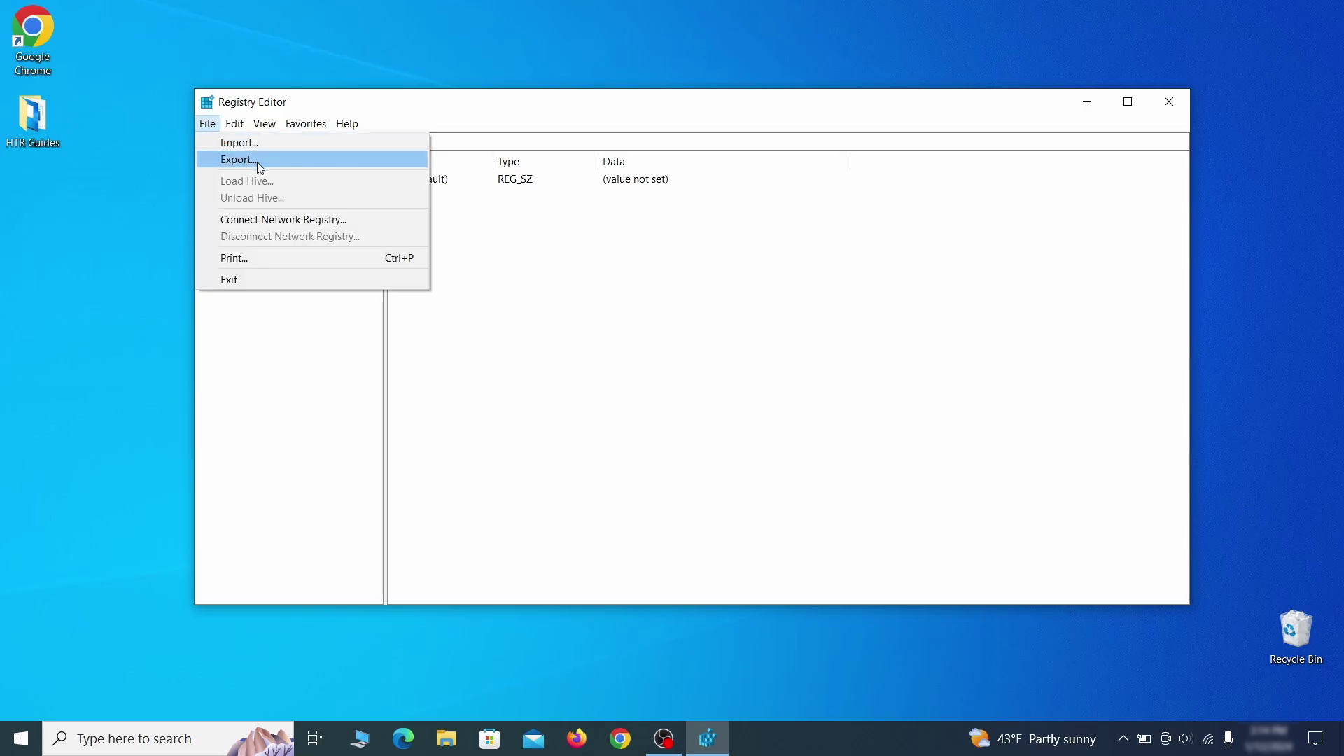
{"action": "left_click", "coordinate": [324, 163]}
{"action": "type", "text": "Registry Backup 1"}
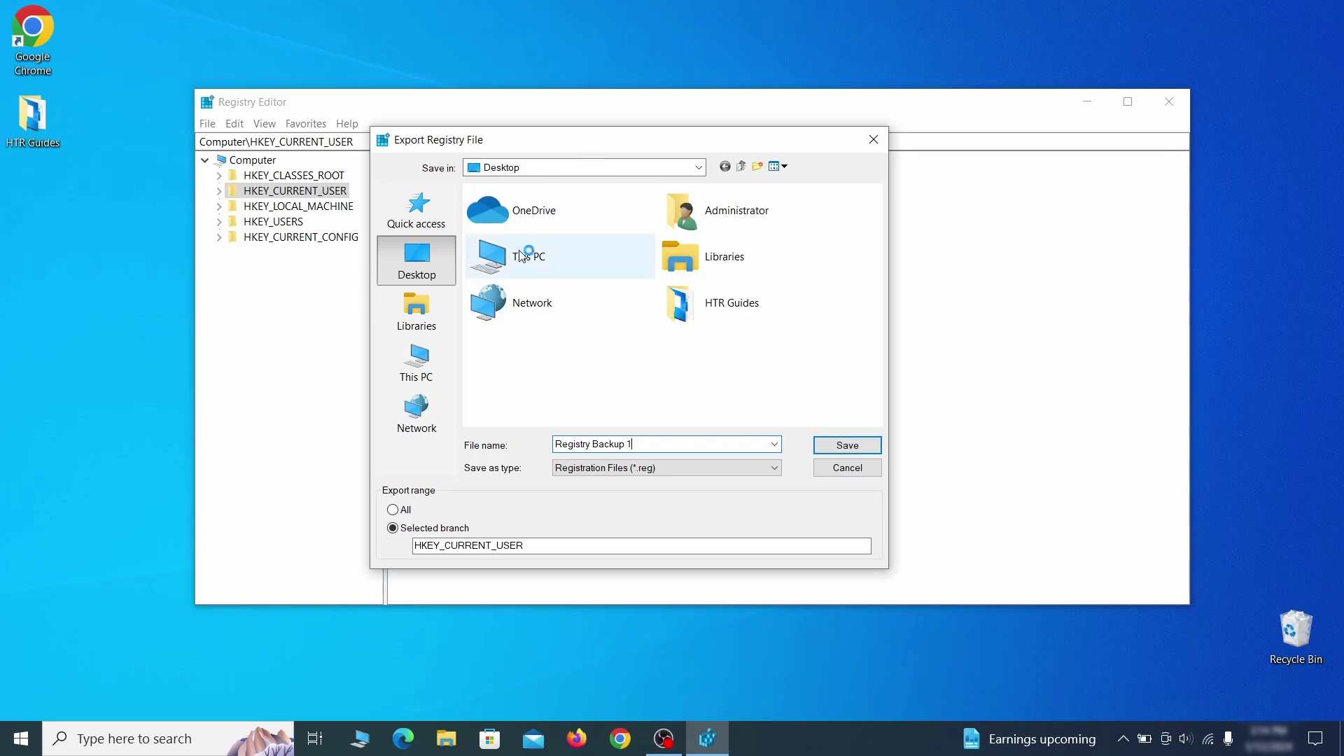
{"action": "key", "text": "Return"}
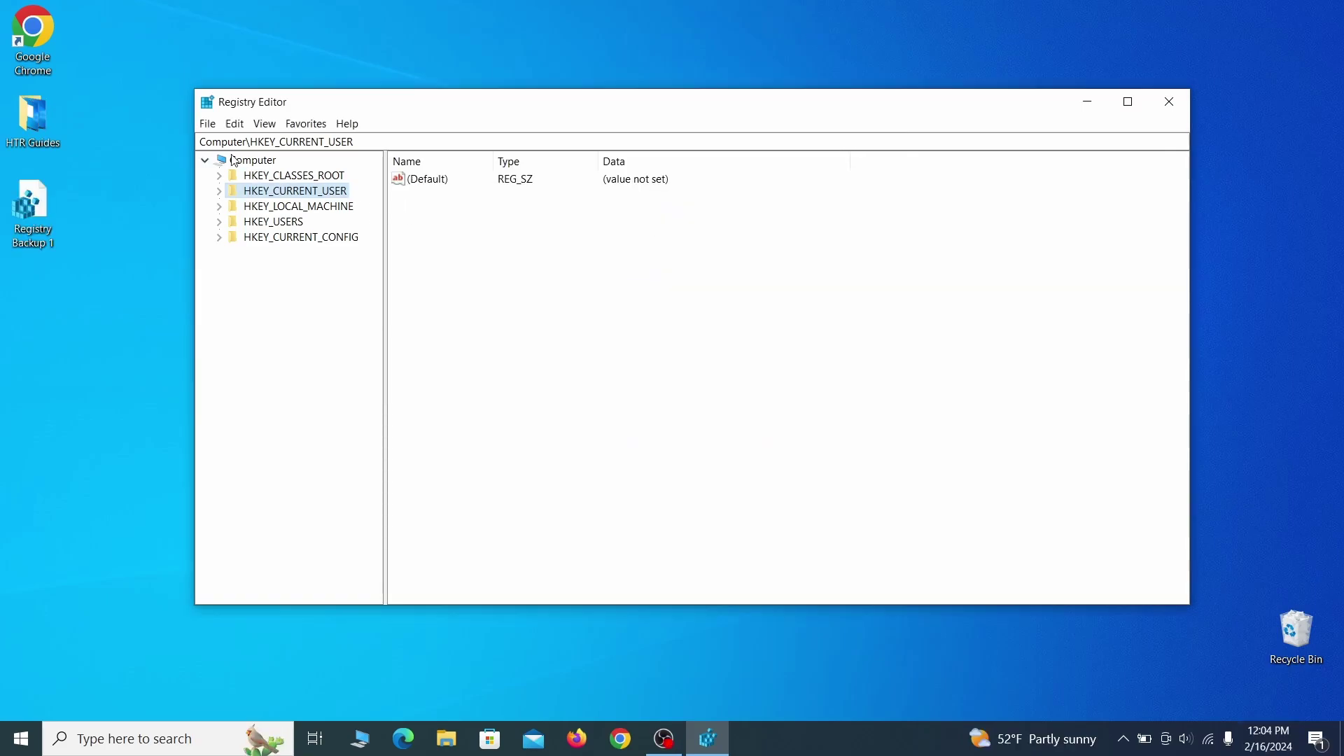
- Start an import and select the Registry Backup 1 file to show how to restore it
{"action": "left_click", "coordinate": [206, 124]}
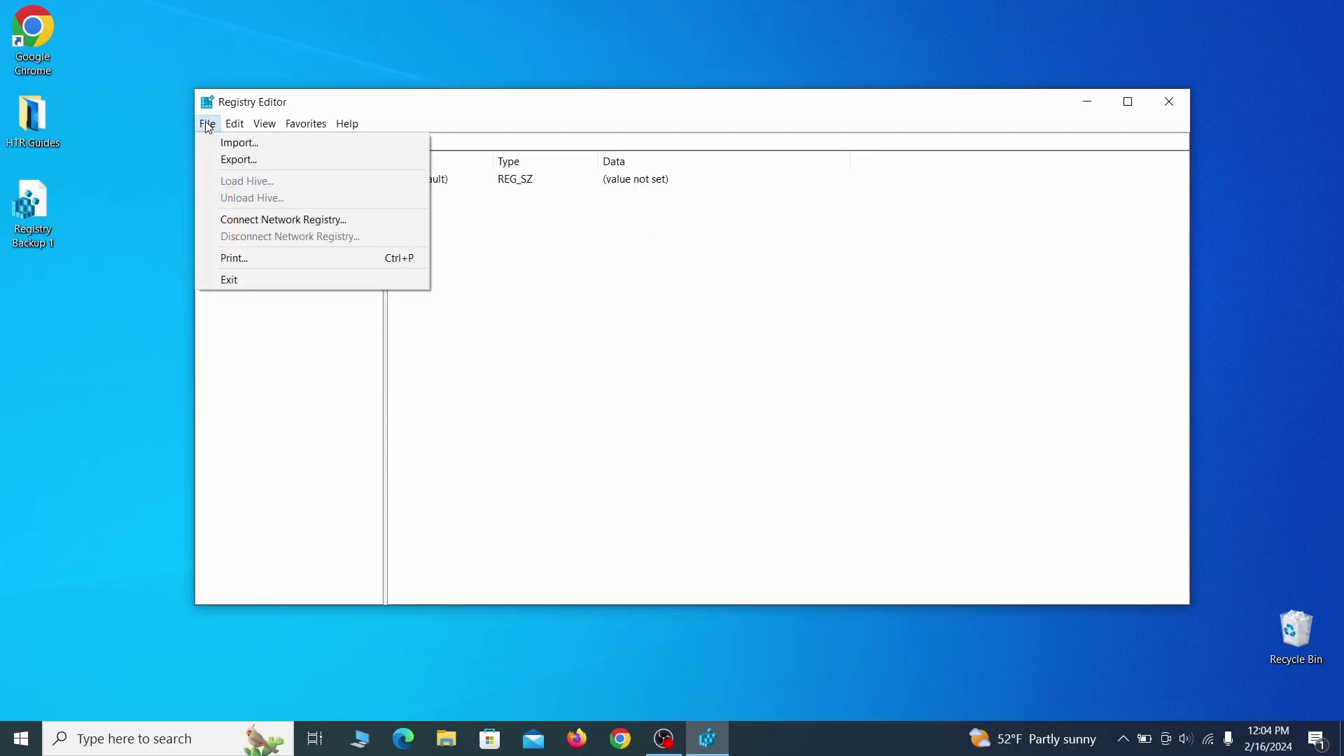
{"action": "left_click", "coordinate": [291, 144]}
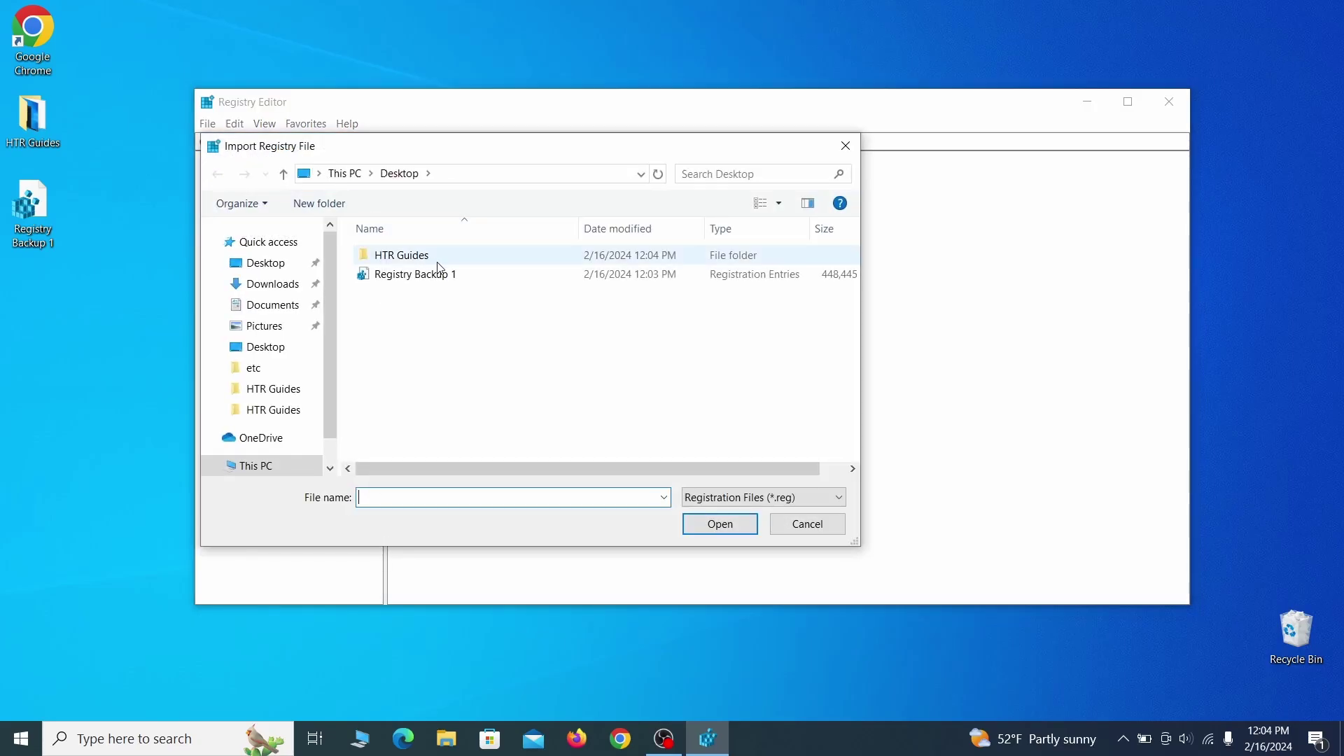
{"action": "left_click", "coordinate": [465, 282]}
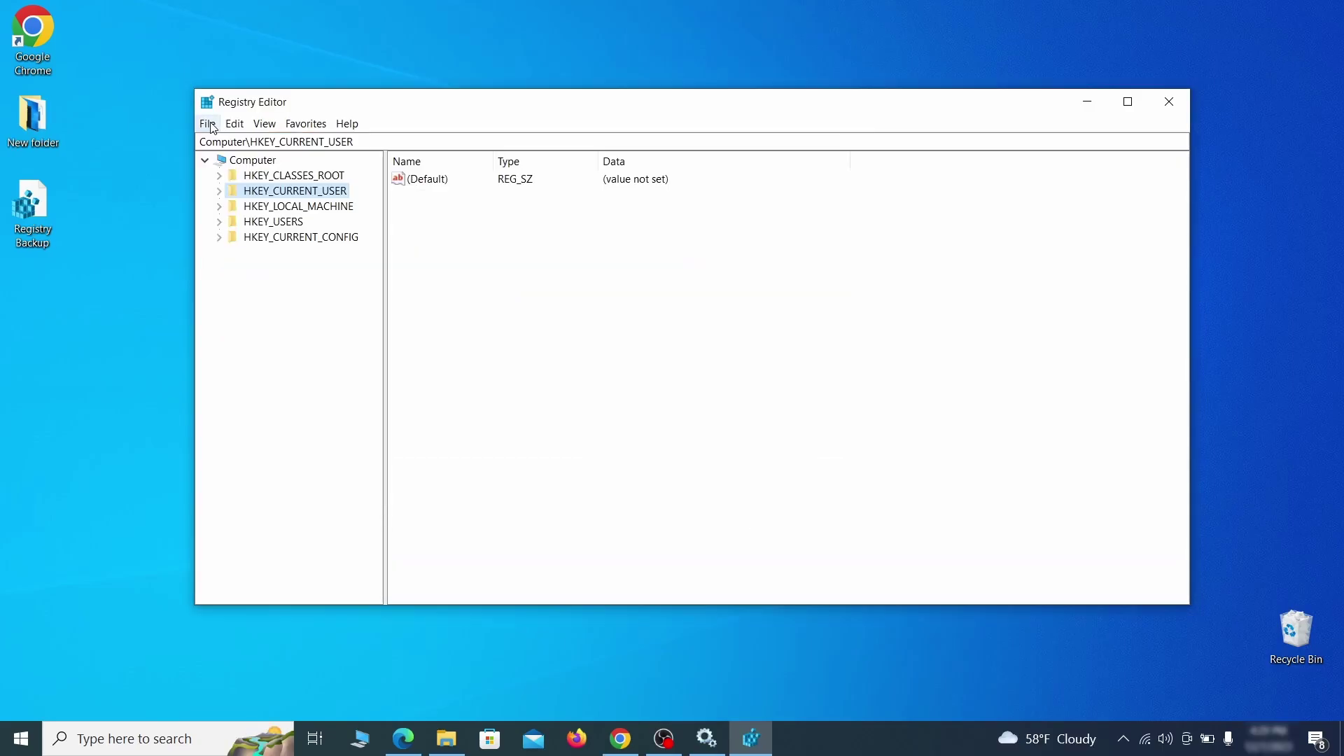
- Find 'Example Malware App' in the registry and bring up actions for its Reopen key under InstallBuilders
{"action": "left_click", "coordinate": [208, 124]}
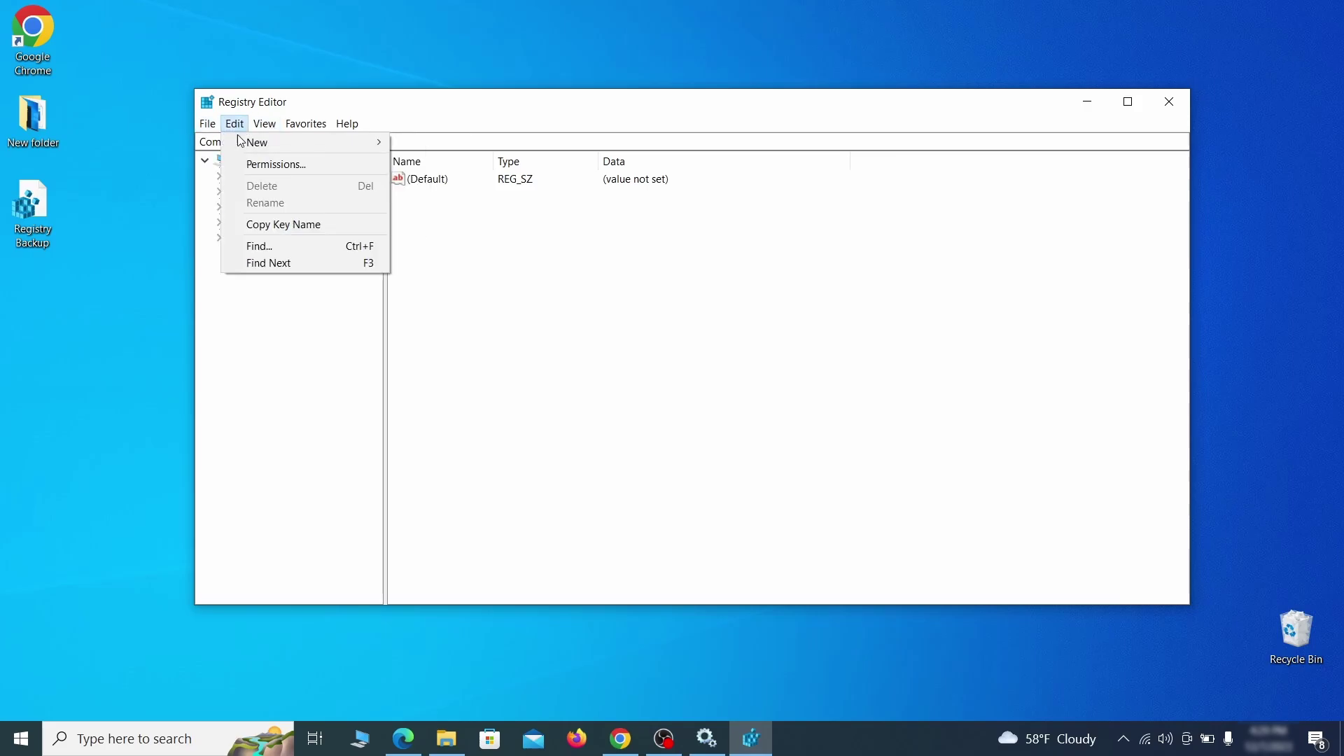
{"action": "left_click", "coordinate": [289, 245]}
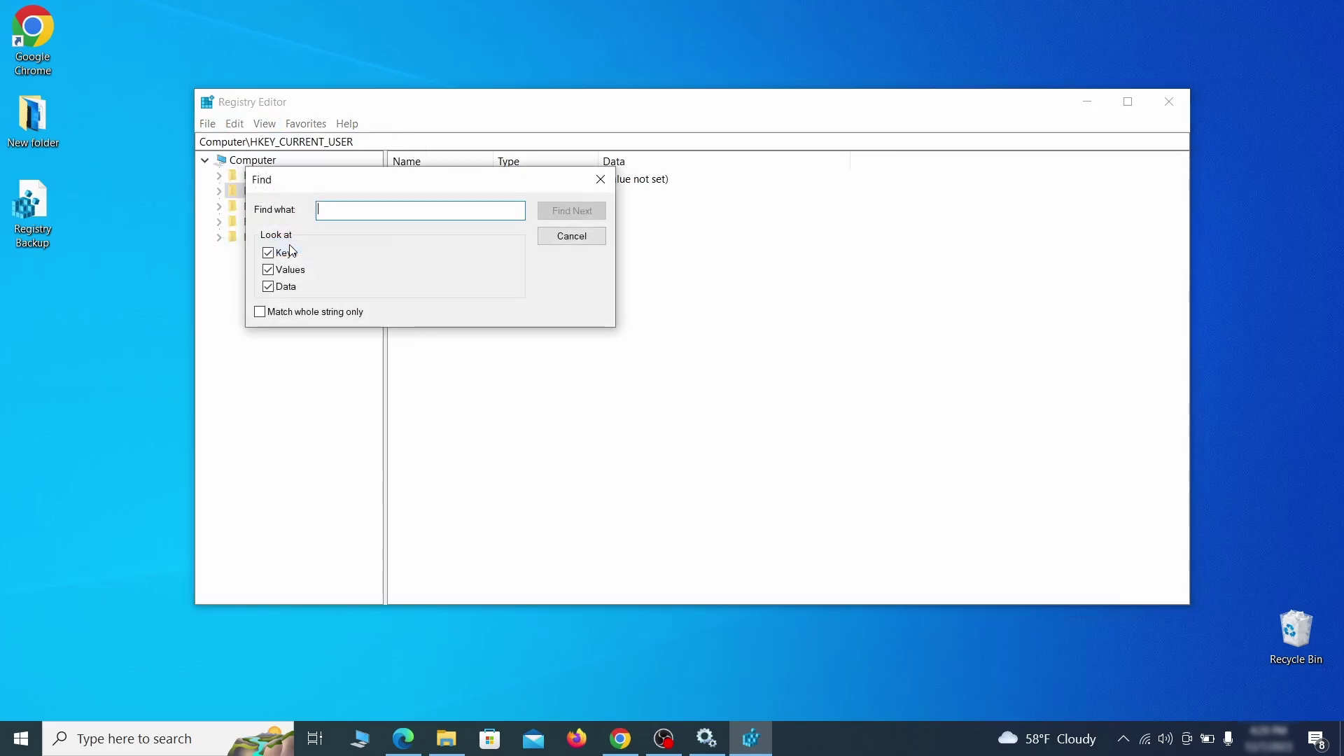
{"action": "type", "text": "Example Malware App"}
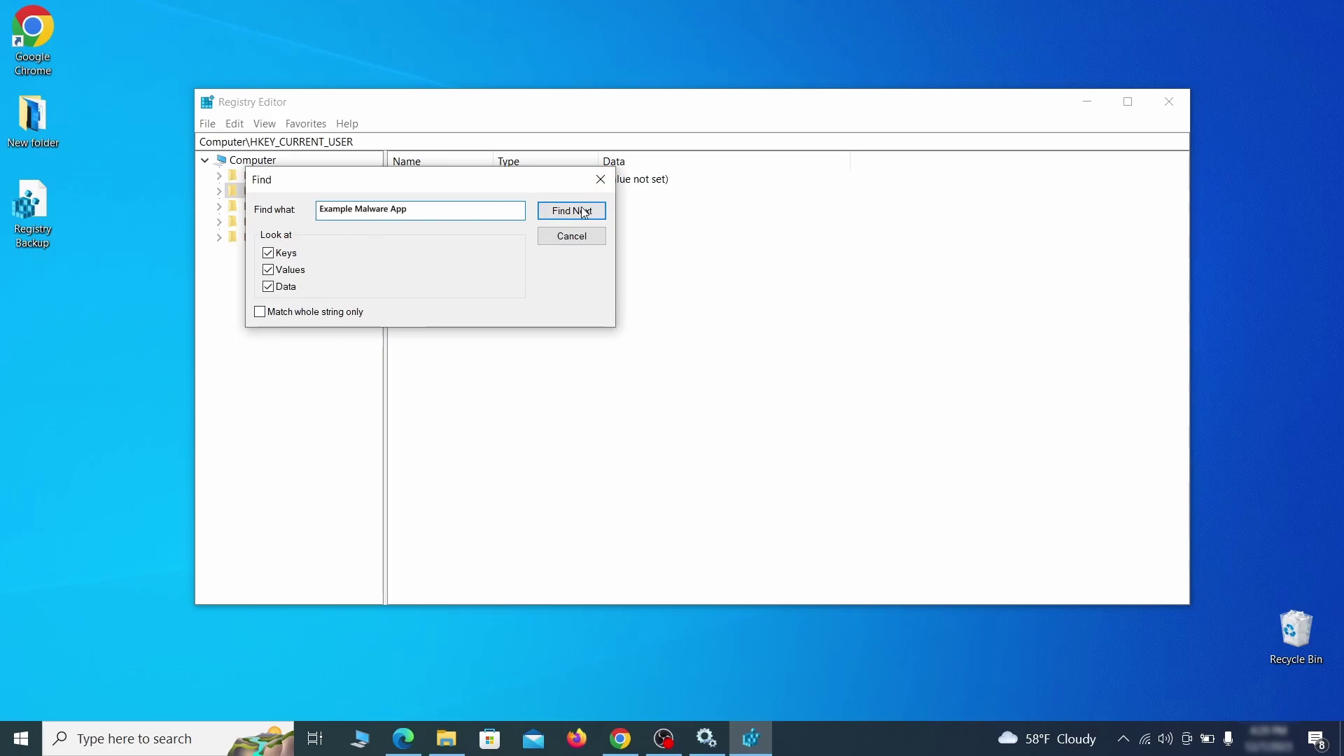
{"action": "left_click", "coordinate": [582, 211]}
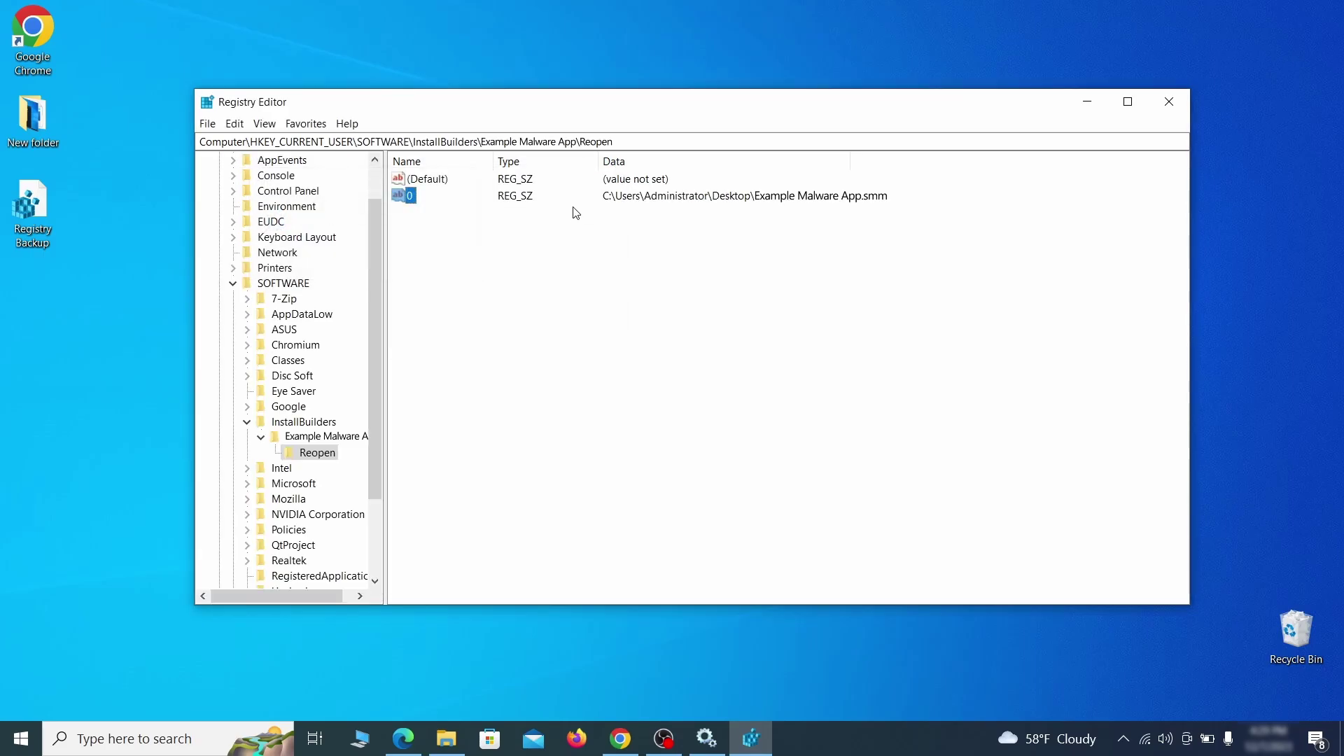
{"action": "left_click", "coordinate": [317, 453]}
{"action": "right_click", "coordinate": [325, 459]}
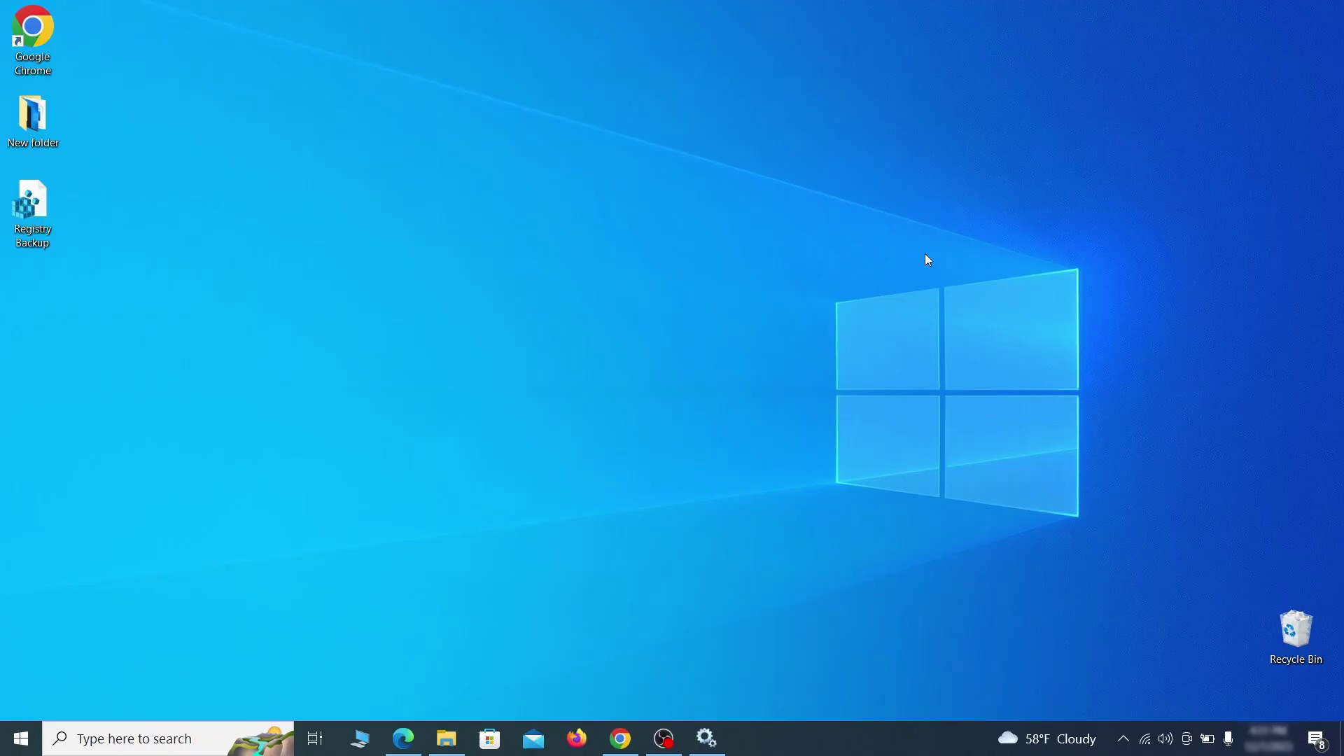
- Run MRT from the Run box and start a full system scan with the Malicious Software Removal Tool
{"action": "key", "text": "super+r"}
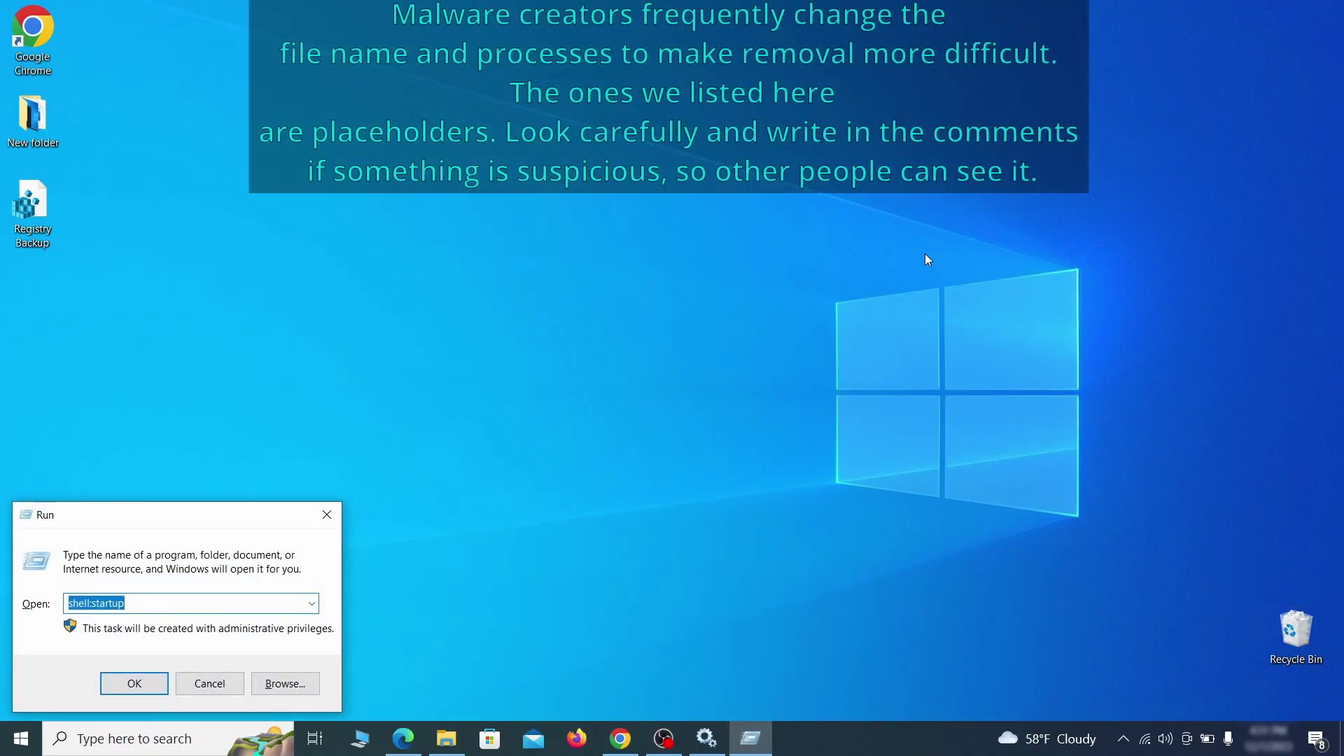
{"action": "type", "text": "M"}
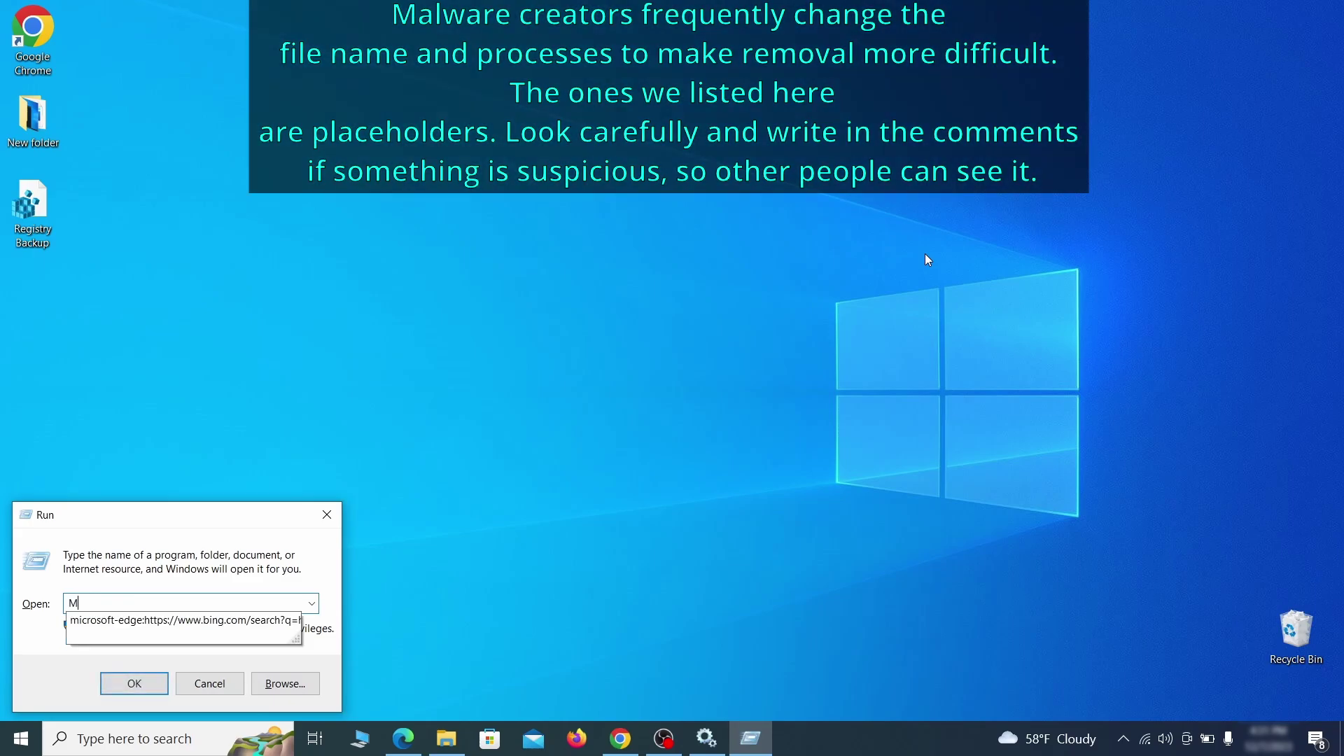
{"action": "type", "text": "RT"}
{"action": "key", "text": "Return"}
{"action": "left_click", "coordinate": [835, 492]}
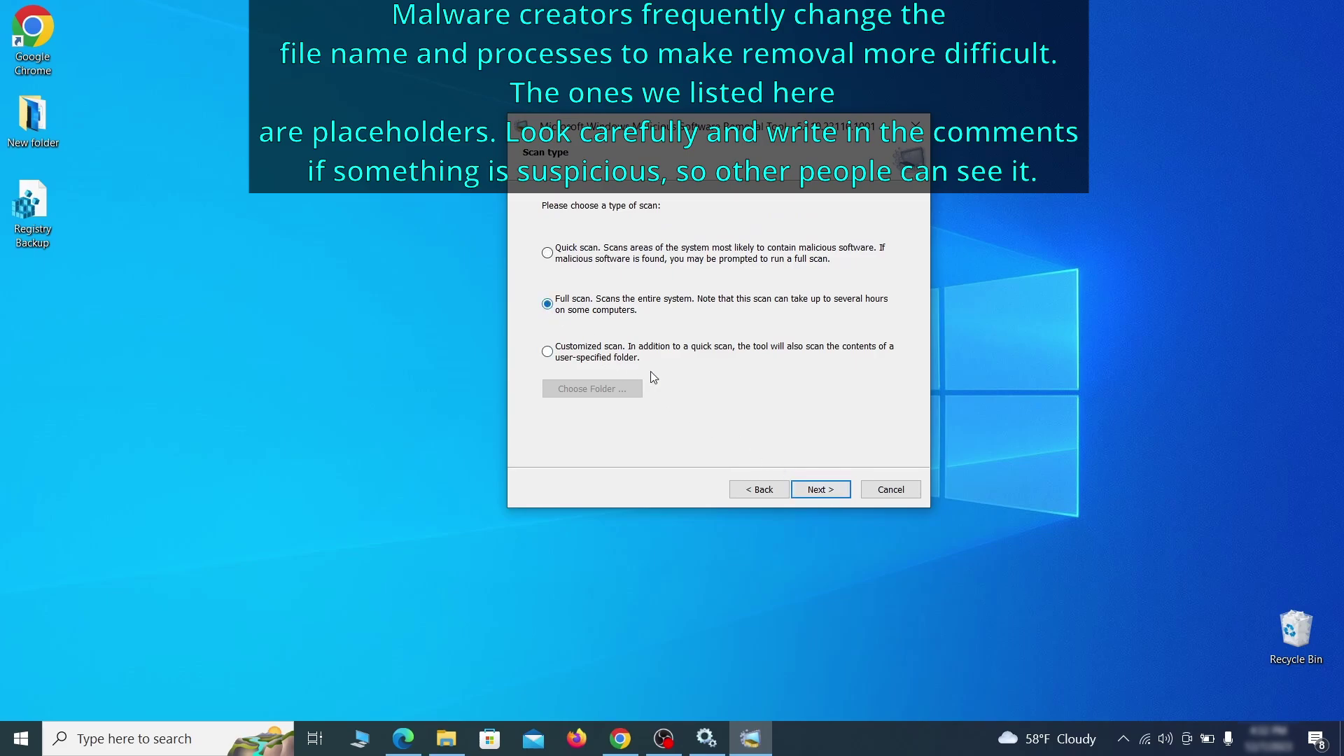
{"action": "left_click", "coordinate": [836, 492]}
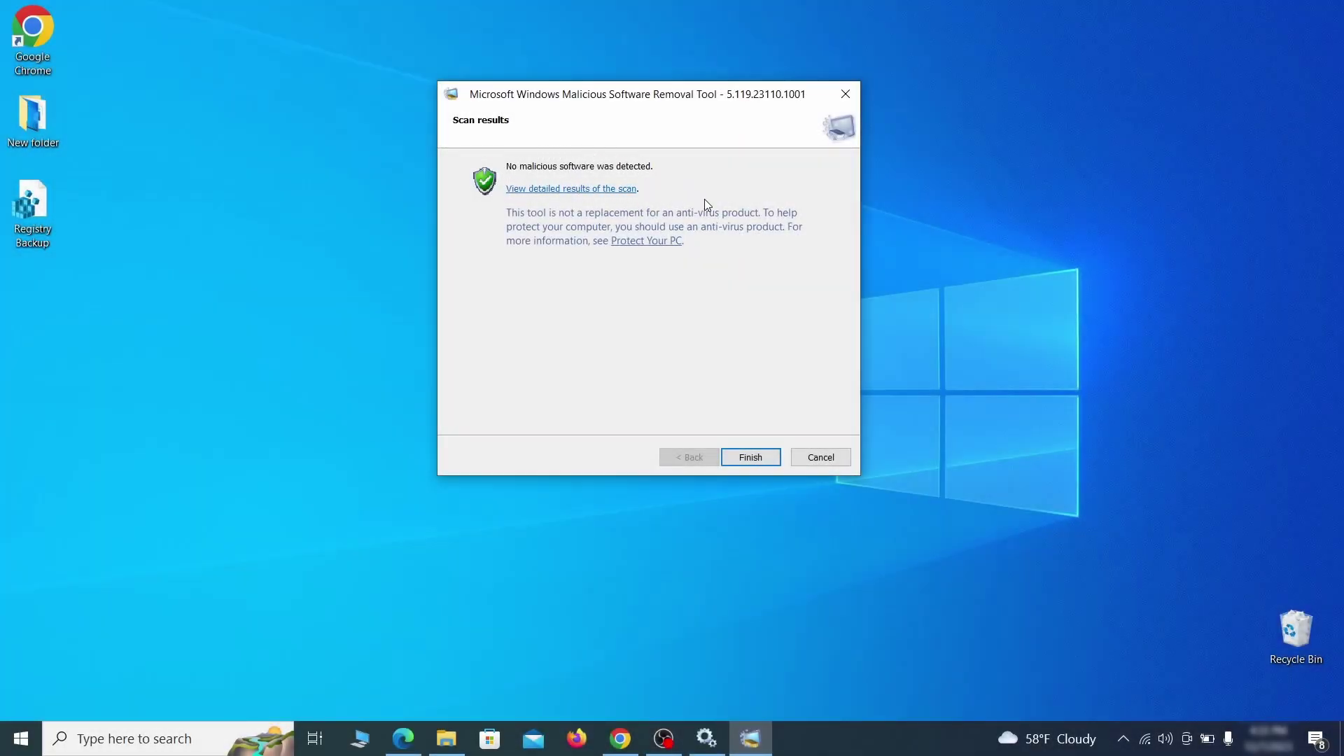
- Close the scan results, then in Chrome's extensions page disable and remove the Add to Zola Button extension
{"action": "left_click", "coordinate": [751, 458]}
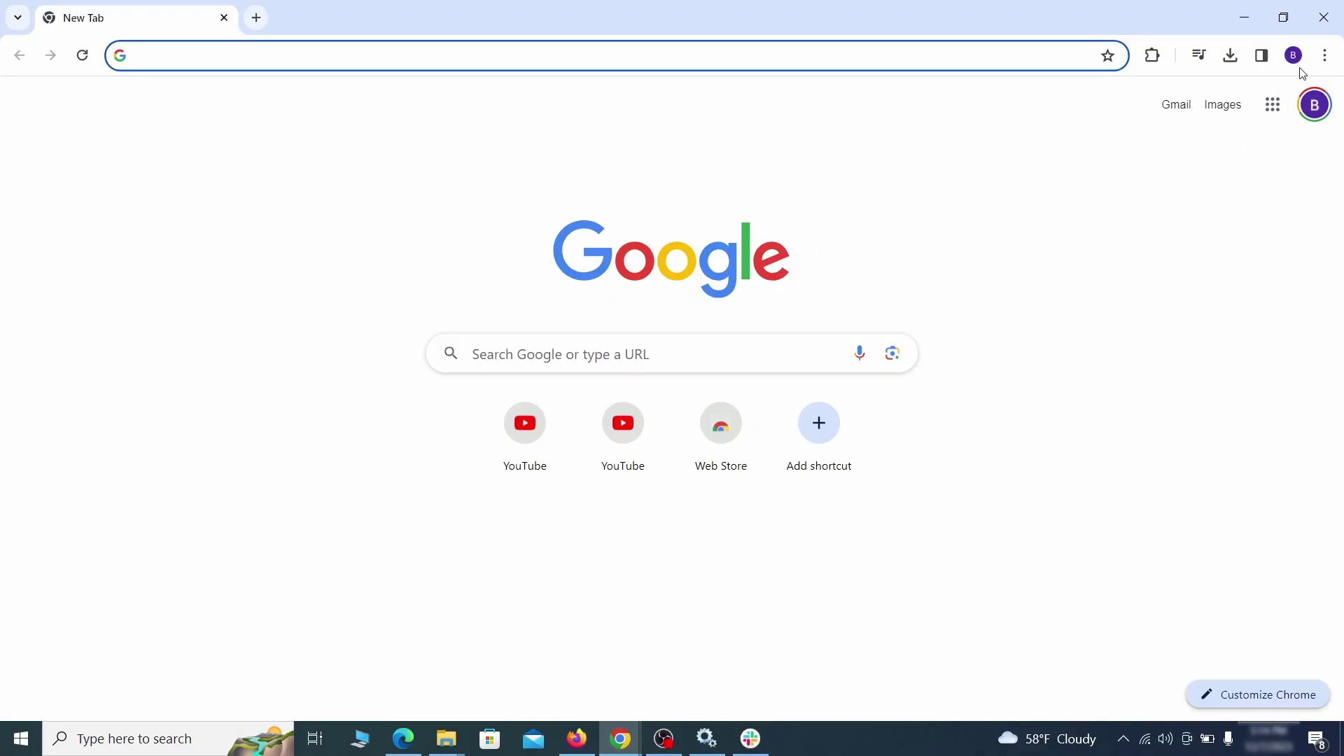
{"action": "left_click", "coordinate": [1326, 56]}
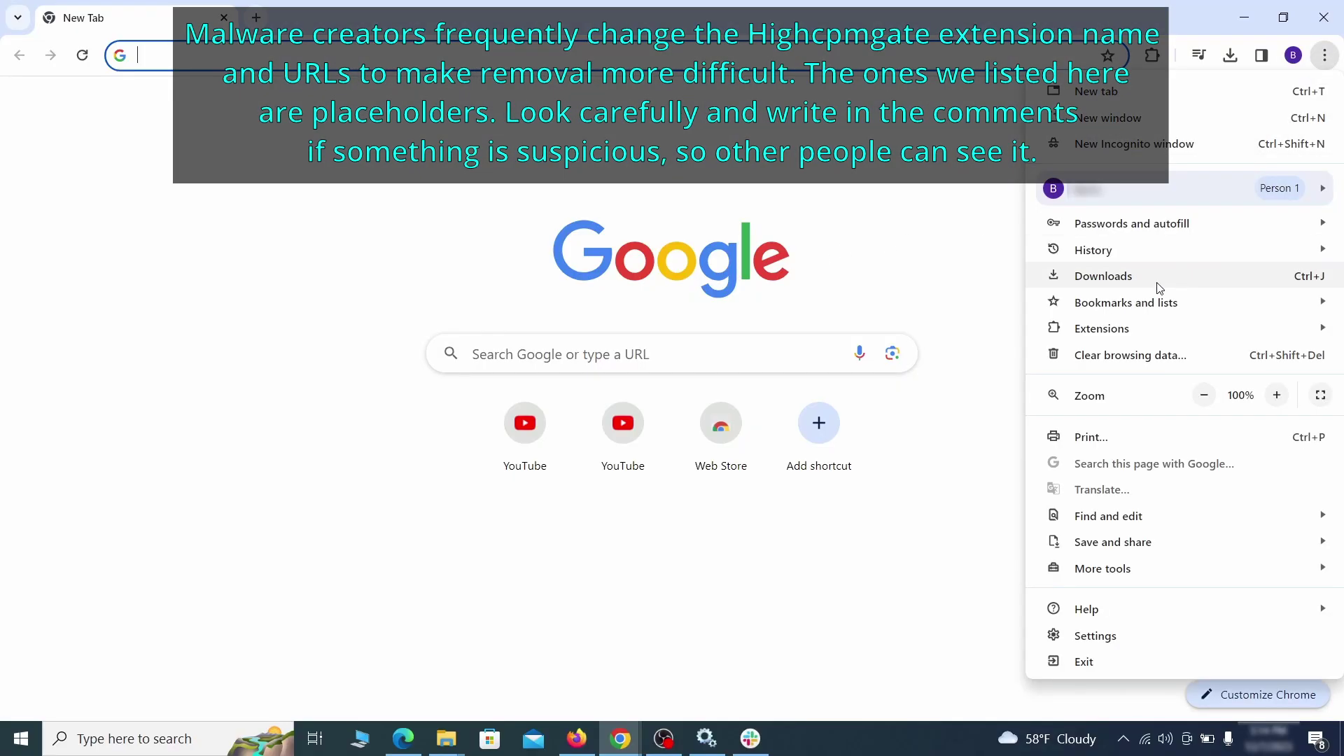
{"action": "mouse_move", "coordinate": [1101, 327]}
{"action": "left_click", "coordinate": [986, 330]}
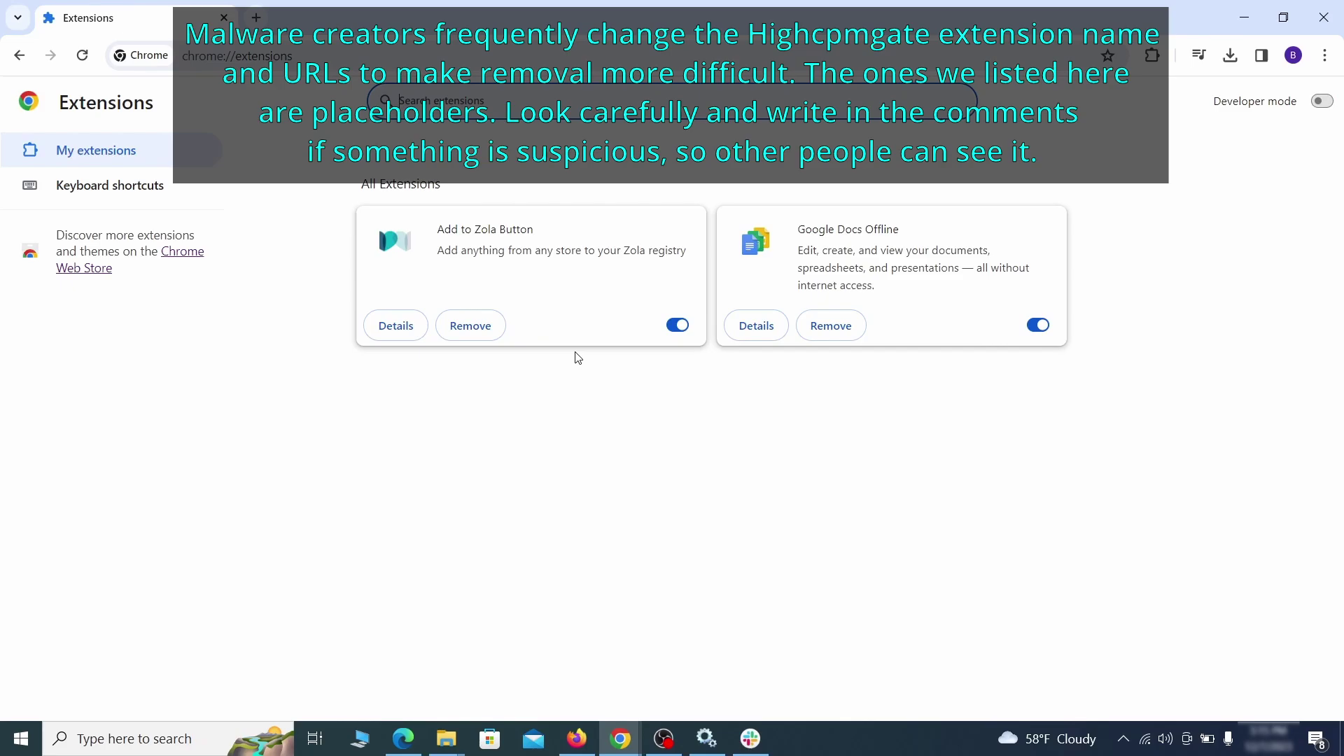
{"action": "left_click", "coordinate": [676, 326]}
{"action": "left_click", "coordinate": [486, 331]}
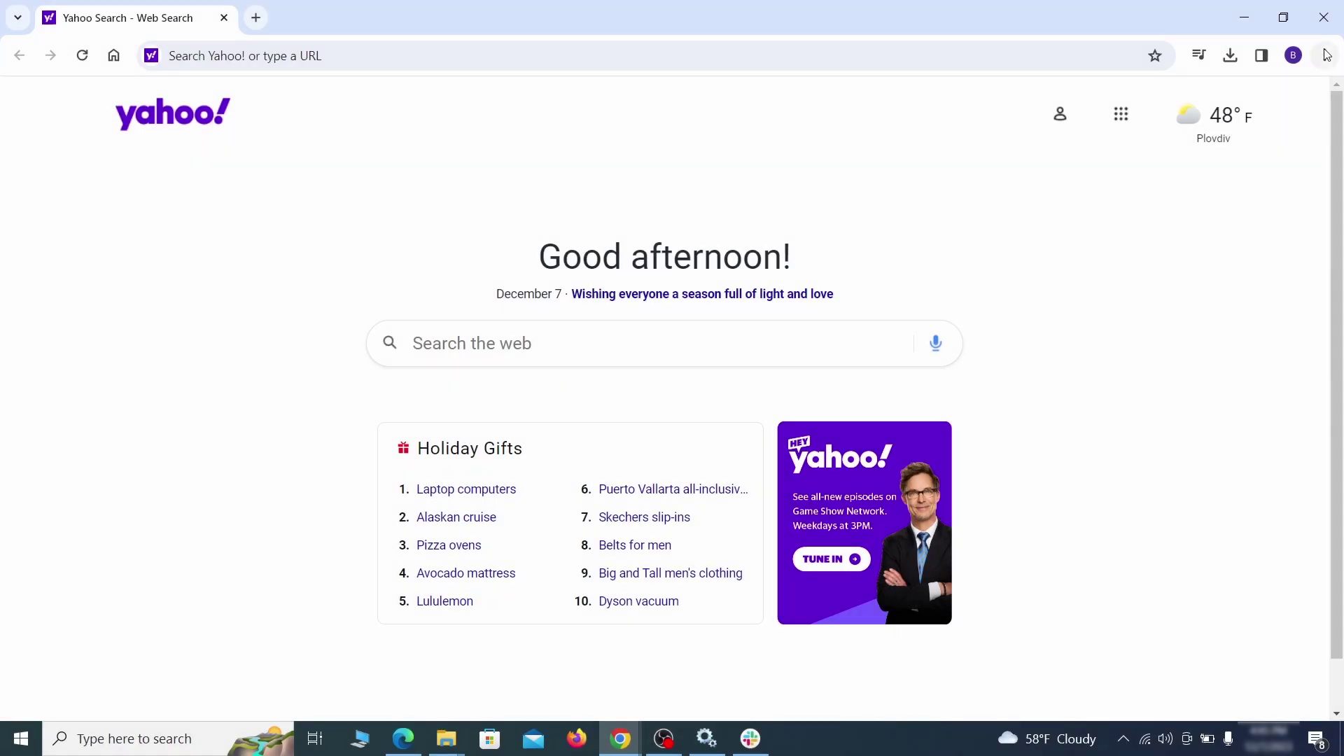
- Go to Chrome's Privacy and security settings and bring up Clear browsing data in the Advanced view
{"action": "left_click", "coordinate": [1325, 54]}
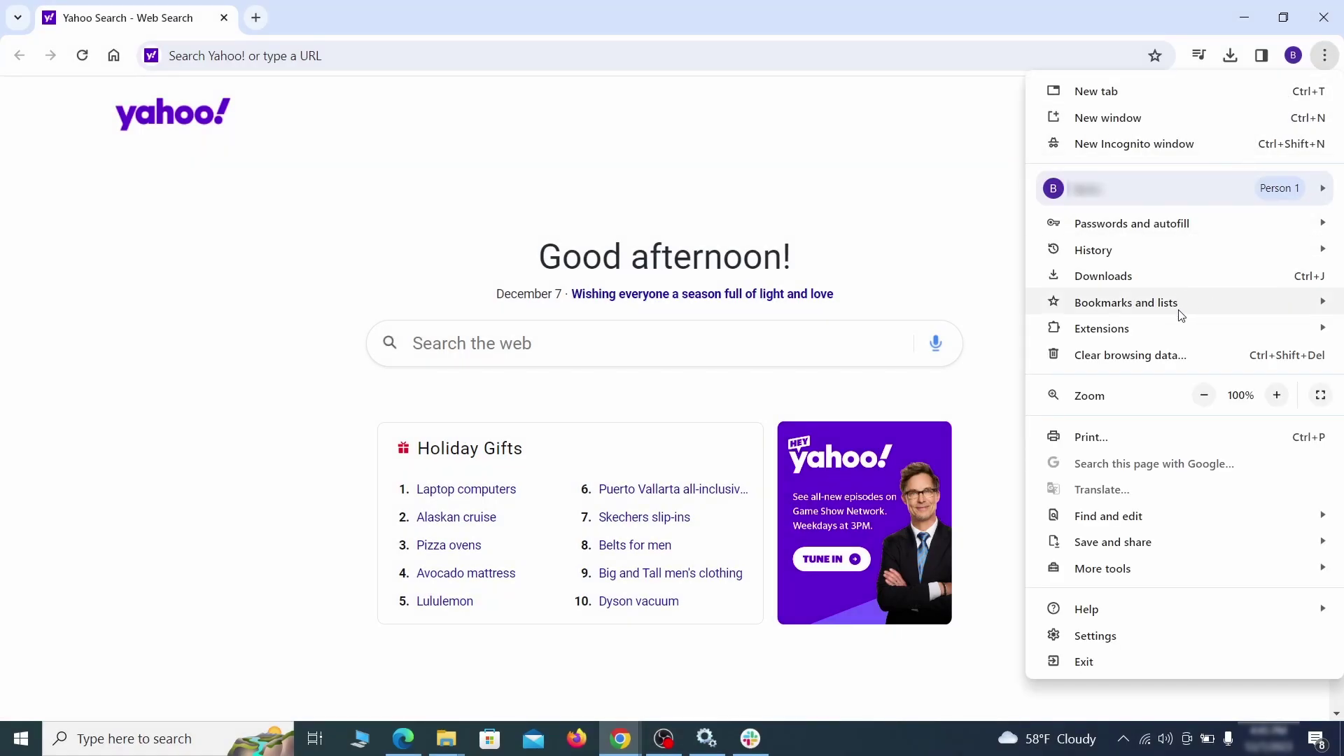
{"action": "left_click", "coordinate": [1107, 635]}
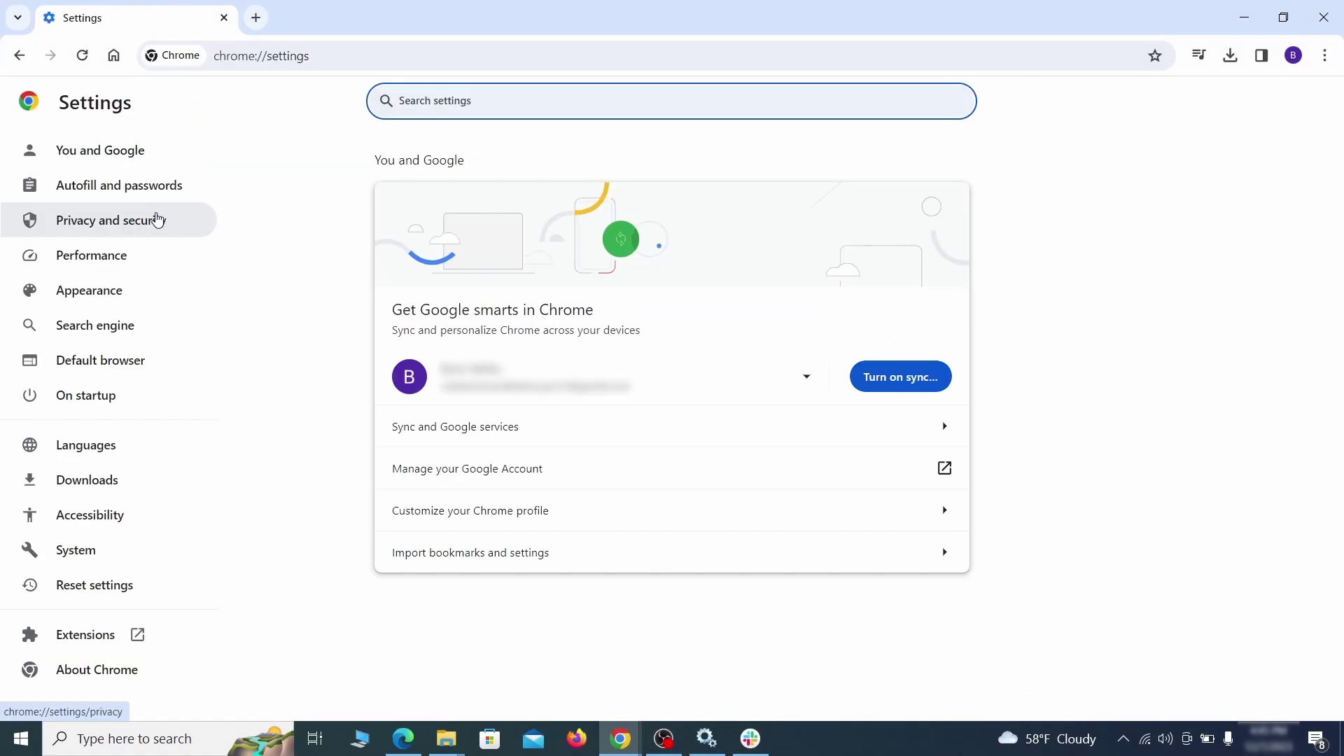
{"action": "left_click", "coordinate": [160, 220]}
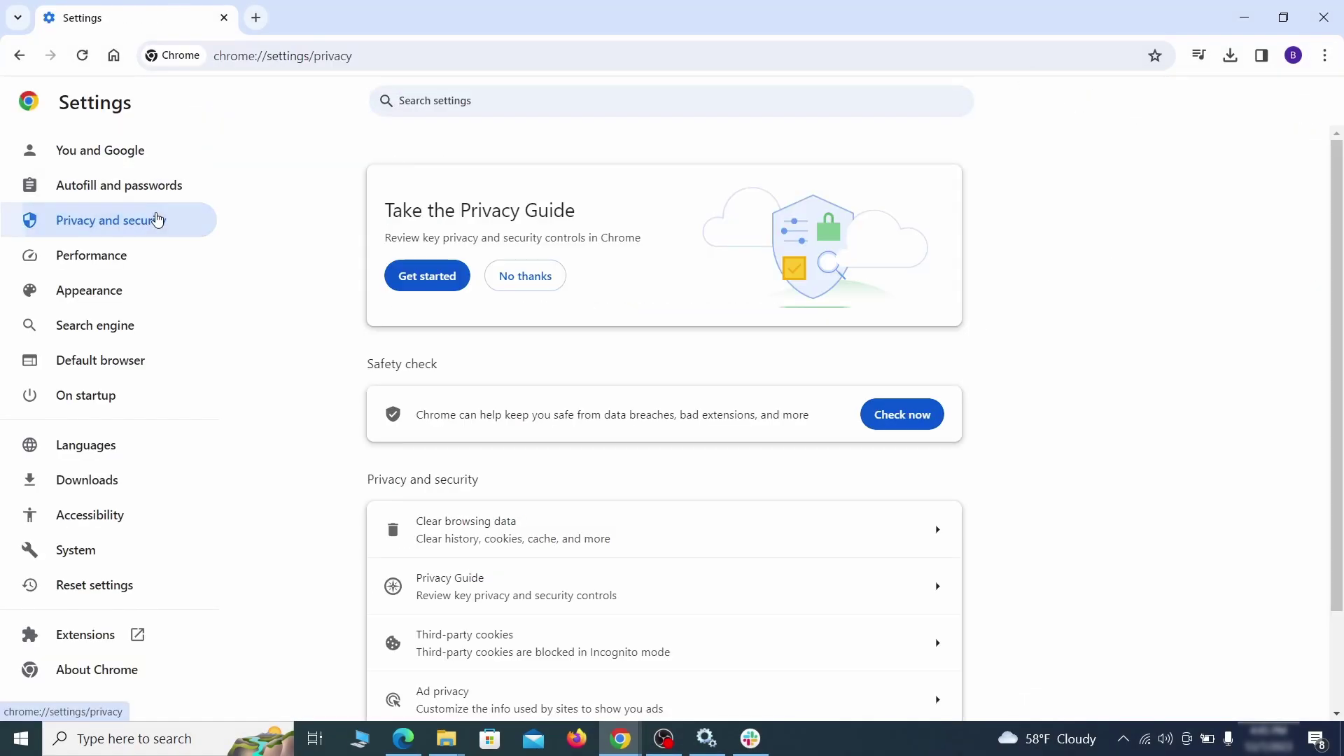
{"action": "scroll", "coordinate": [1069, 463], "scroll_direction": "down", "scroll_amount": 1}
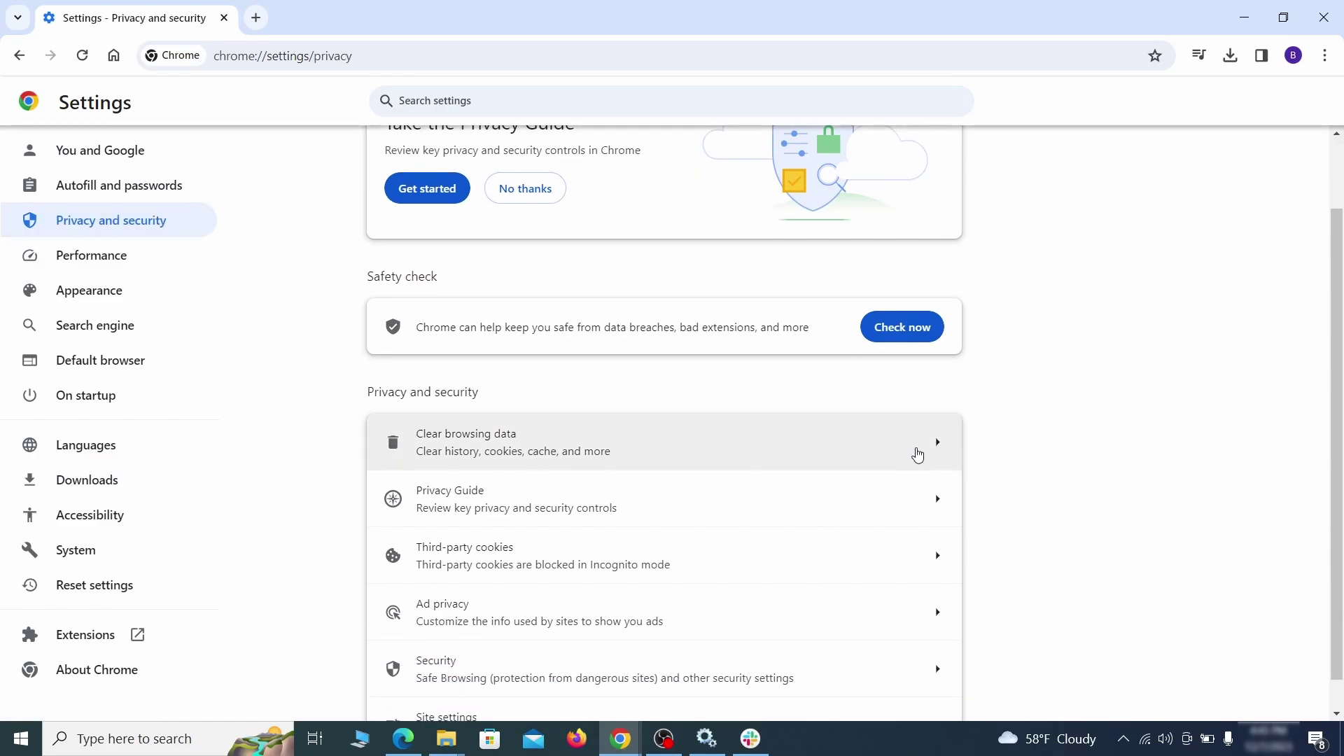
{"action": "left_click", "coordinate": [876, 453]}
{"action": "left_click", "coordinate": [615, 252]}
{"action": "left_click", "coordinate": [751, 250]}
{"action": "scroll", "coordinate": [678, 399], "scroll_direction": "down", "scroll_amount": 2}
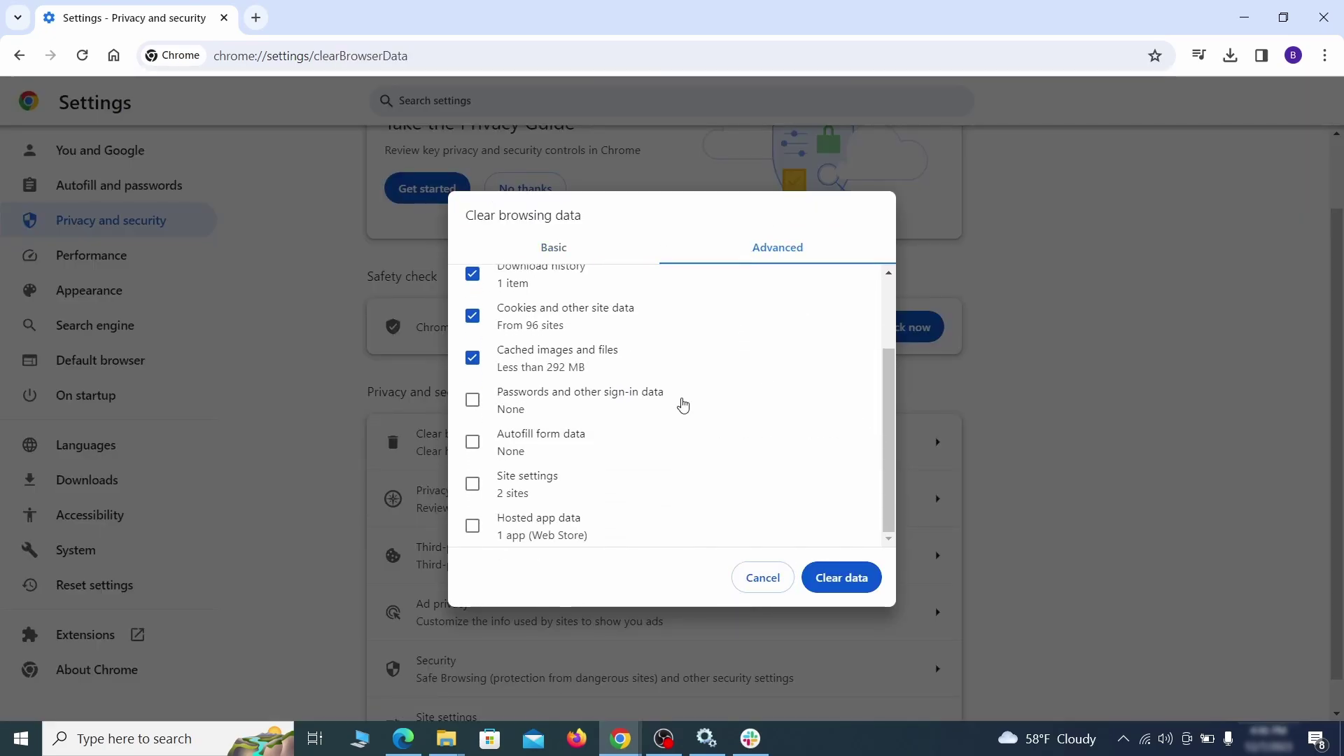
- Include autofill form data, site settings and hosted app data, then clear the chosen browsing data
{"action": "left_click", "coordinate": [473, 441]}
{"action": "left_click", "coordinate": [472, 484]}
{"action": "left_click", "coordinate": [473, 525]}
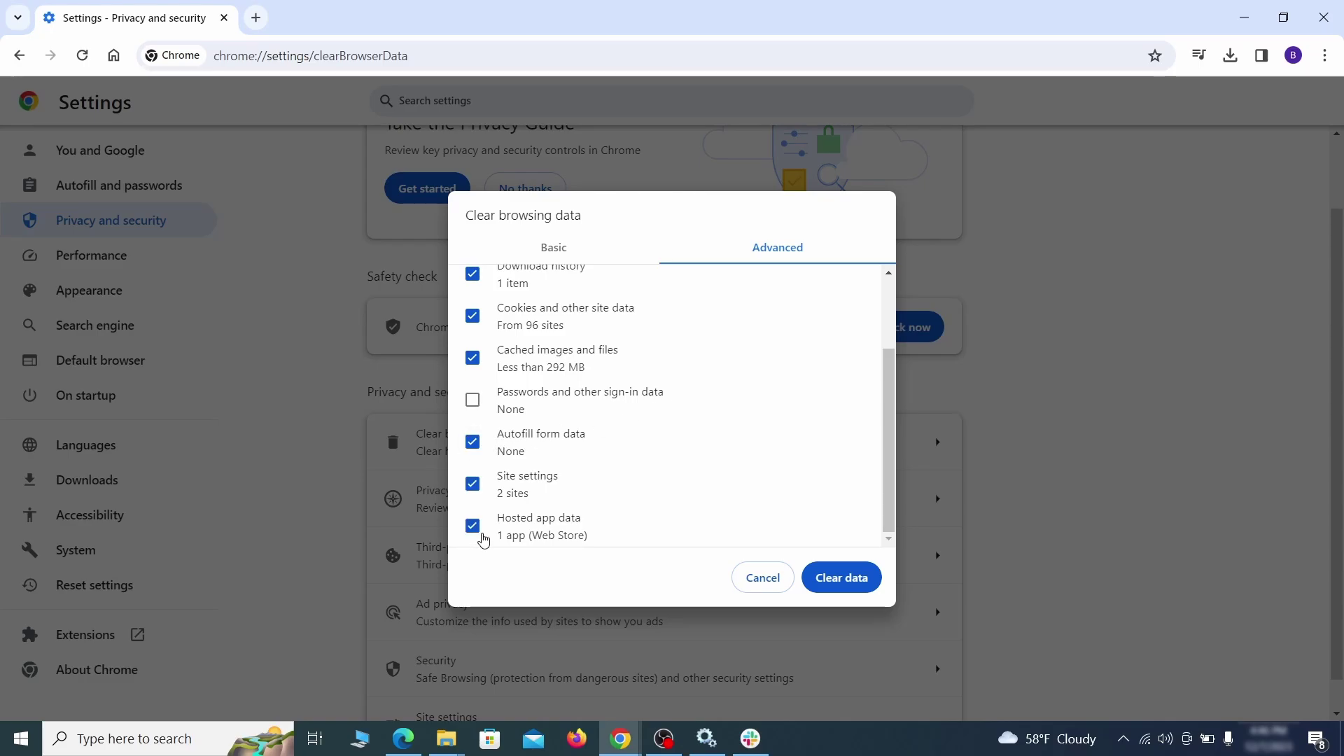
{"action": "left_click", "coordinate": [853, 582]}
{"action": "scroll", "coordinate": [1009, 459], "scroll_direction": "down", "scroll_amount": 1}
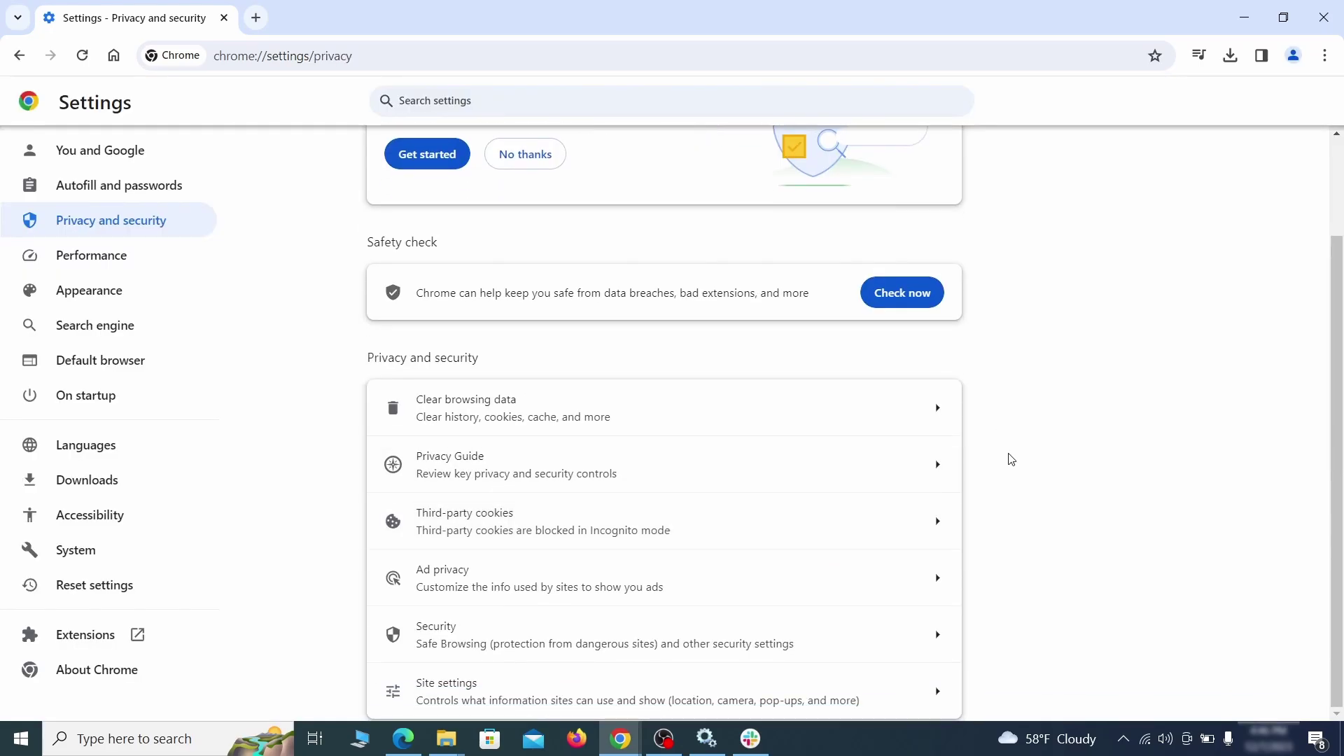
- In Site settings review Location, Camera and the ExampleRougeURL.com notification entry
{"action": "left_click", "coordinate": [655, 688]}
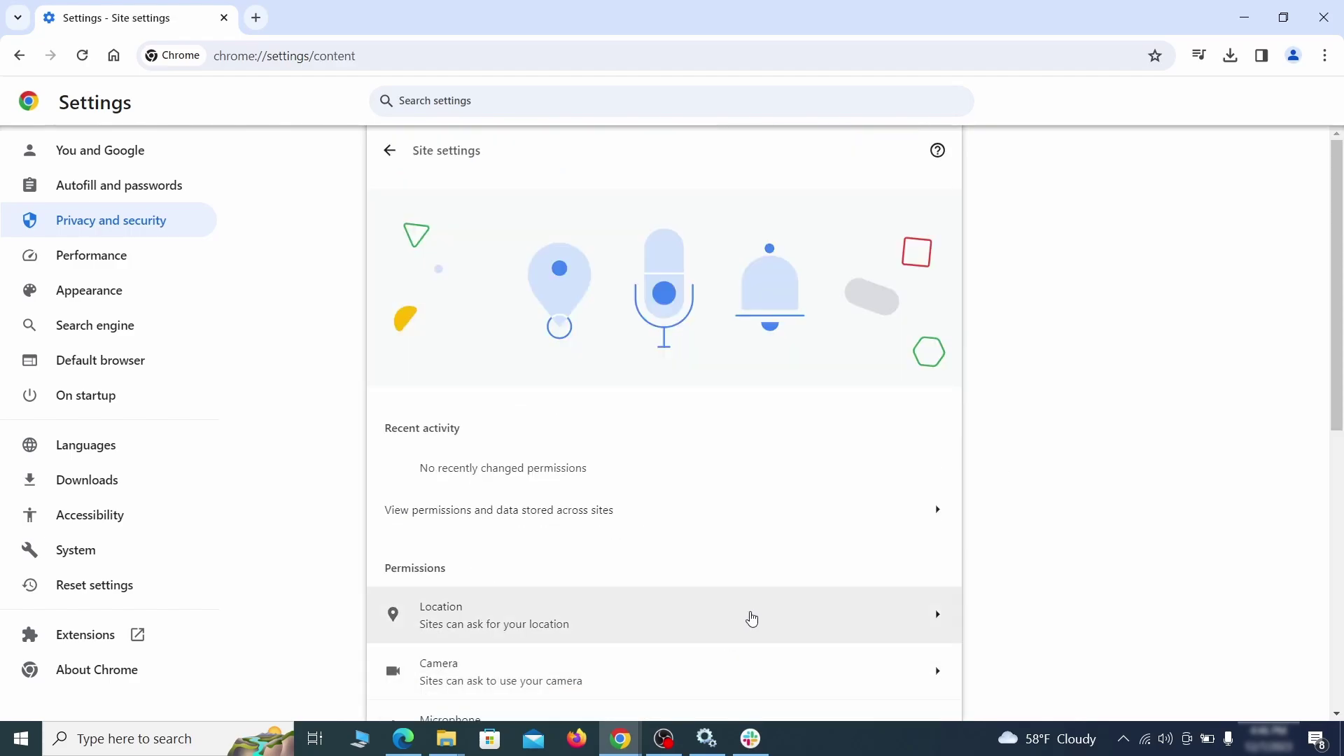
{"action": "scroll", "coordinate": [963, 426], "scroll_direction": "down", "scroll_amount": 1}
{"action": "scroll", "coordinate": [964, 427], "scroll_direction": "down", "scroll_amount": 2}
{"action": "scroll", "coordinate": [990, 402], "scroll_direction": "down", "scroll_amount": 1}
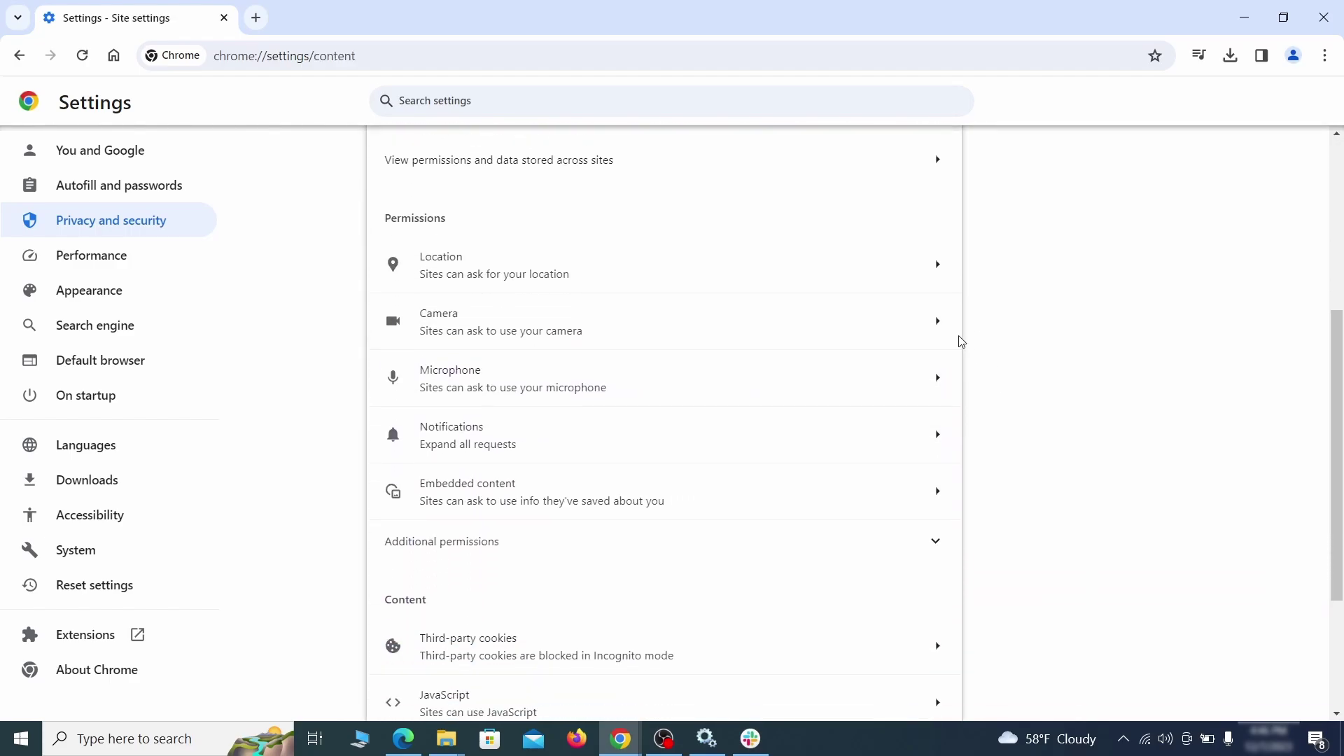
{"action": "left_click", "coordinate": [677, 275]}
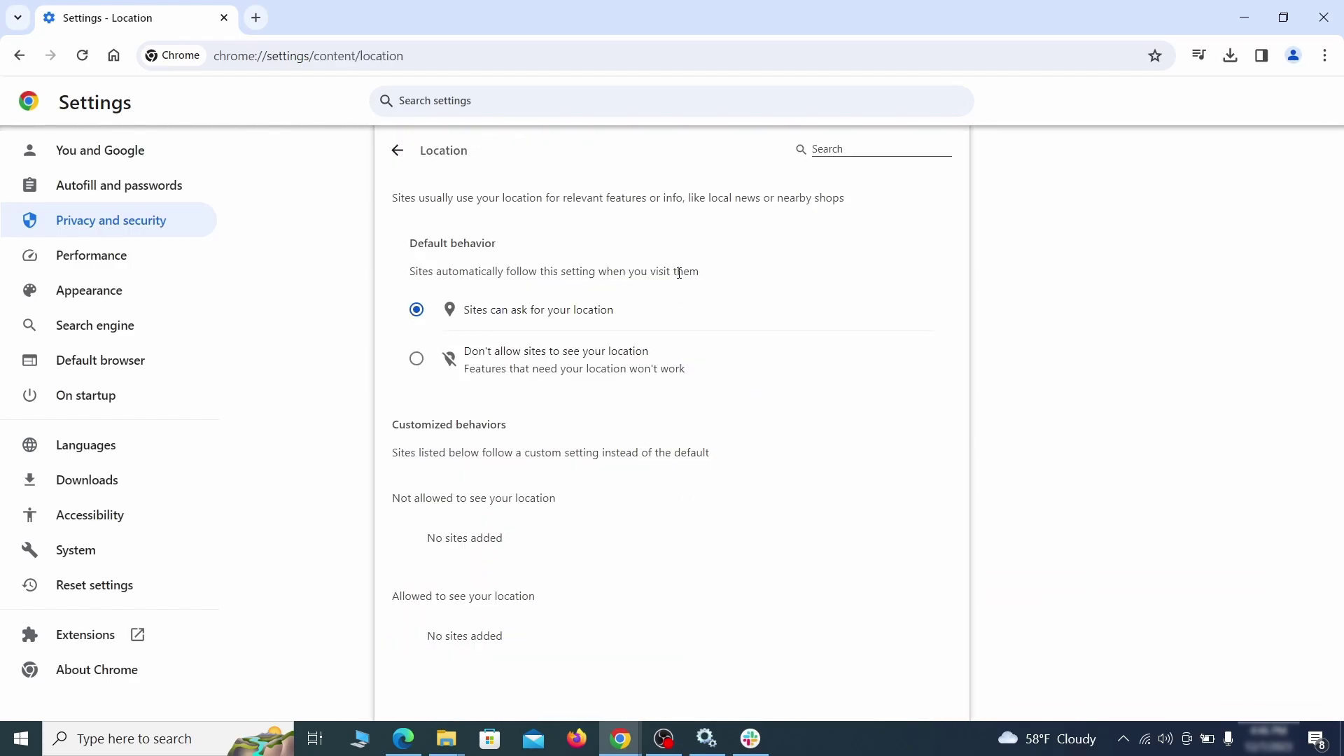
{"action": "left_click", "coordinate": [19, 54]}
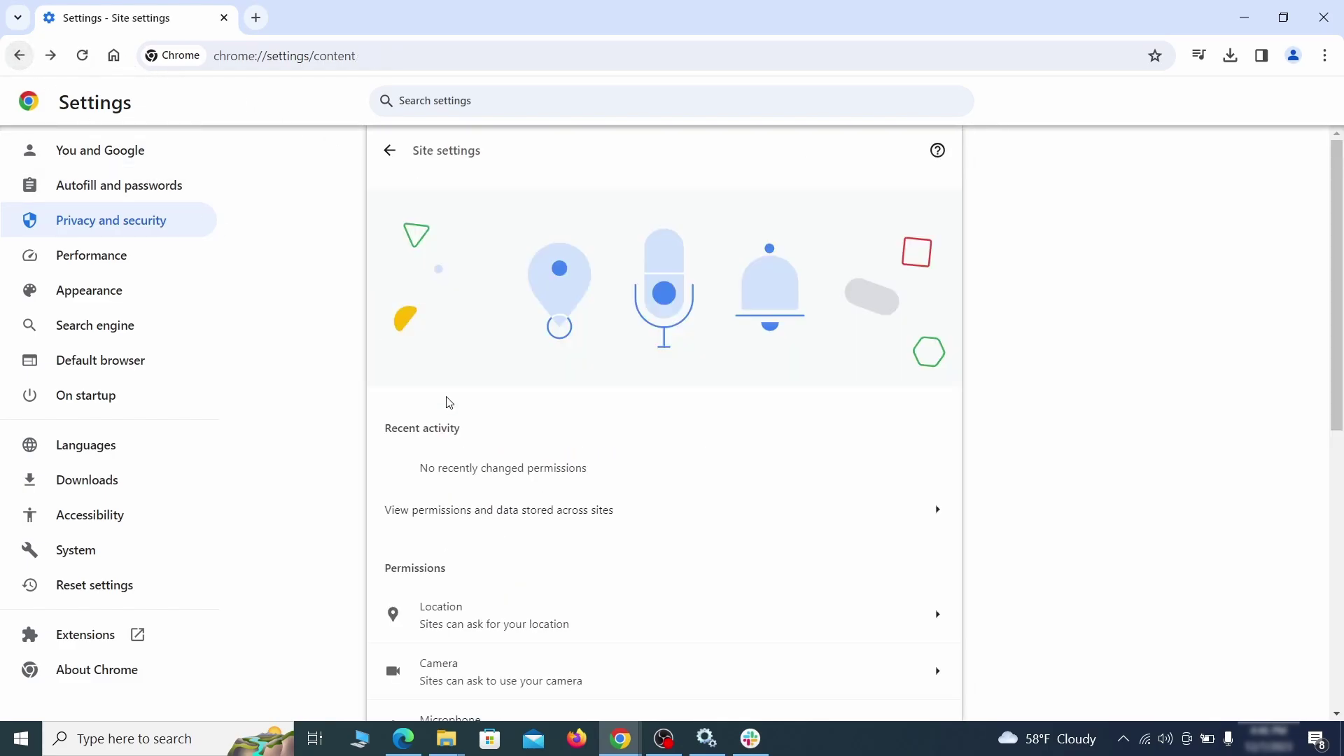
{"action": "left_click", "coordinate": [531, 331]}
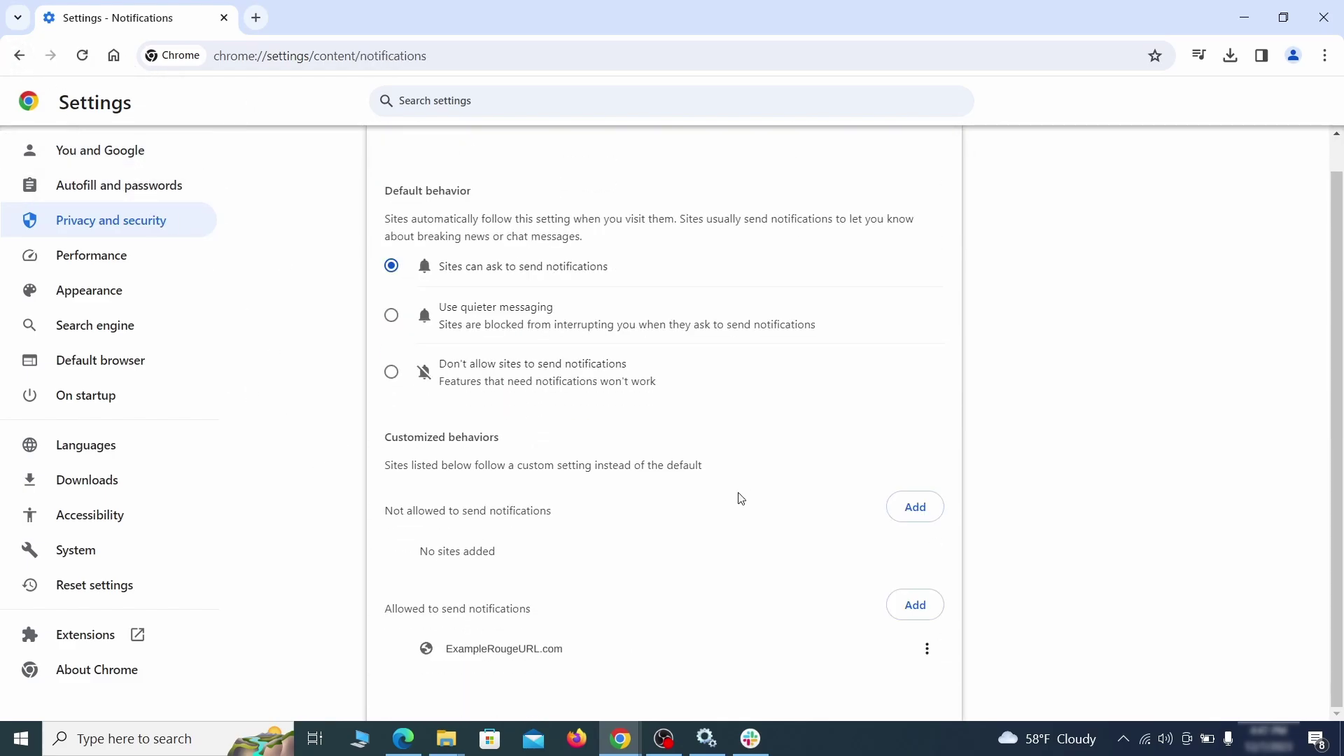
{"action": "left_click", "coordinate": [927, 649]}
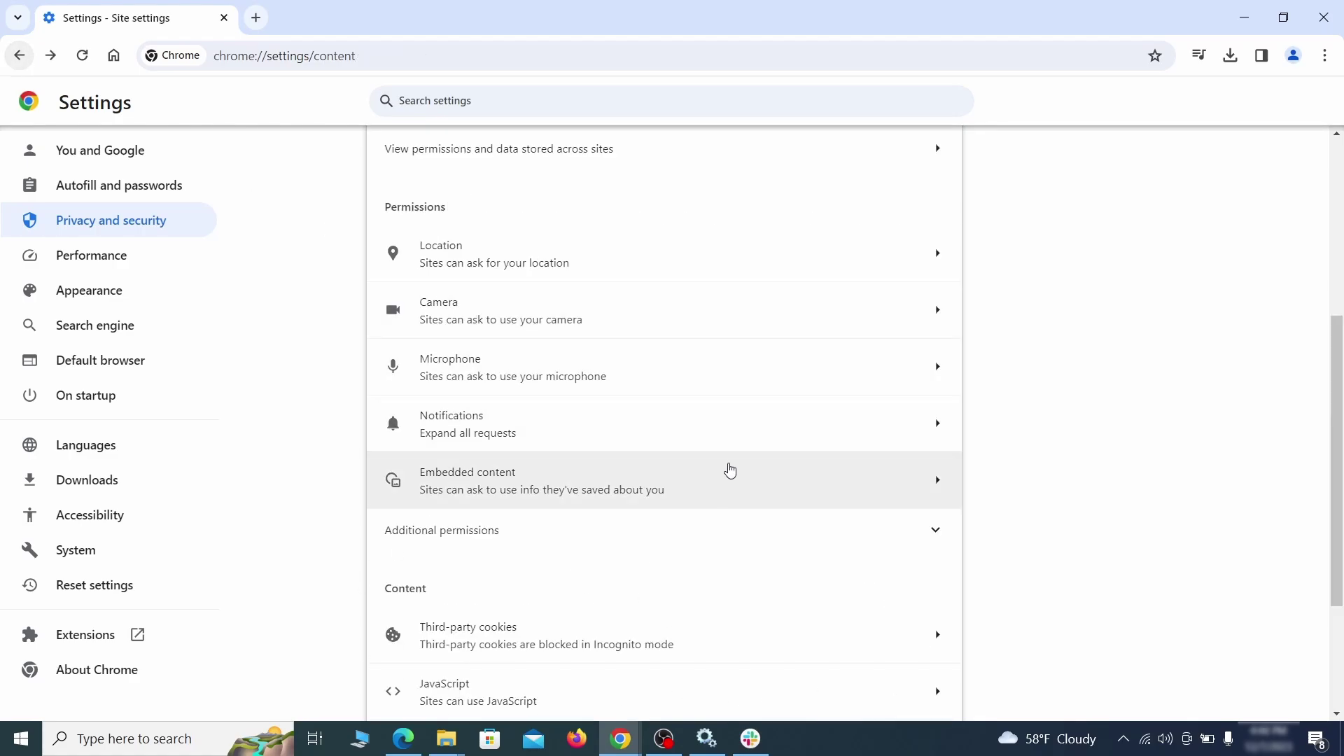
{"action": "scroll", "coordinate": [729, 475], "scroll_direction": "down", "scroll_amount": 2}
- Remove ExampleRougeURL.com from sites allowed third-party cookies and return to the site settings overview
{"action": "left_click", "coordinate": [724, 477]}
{"action": "scroll", "coordinate": [739, 520], "scroll_direction": "down", "scroll_amount": 3}
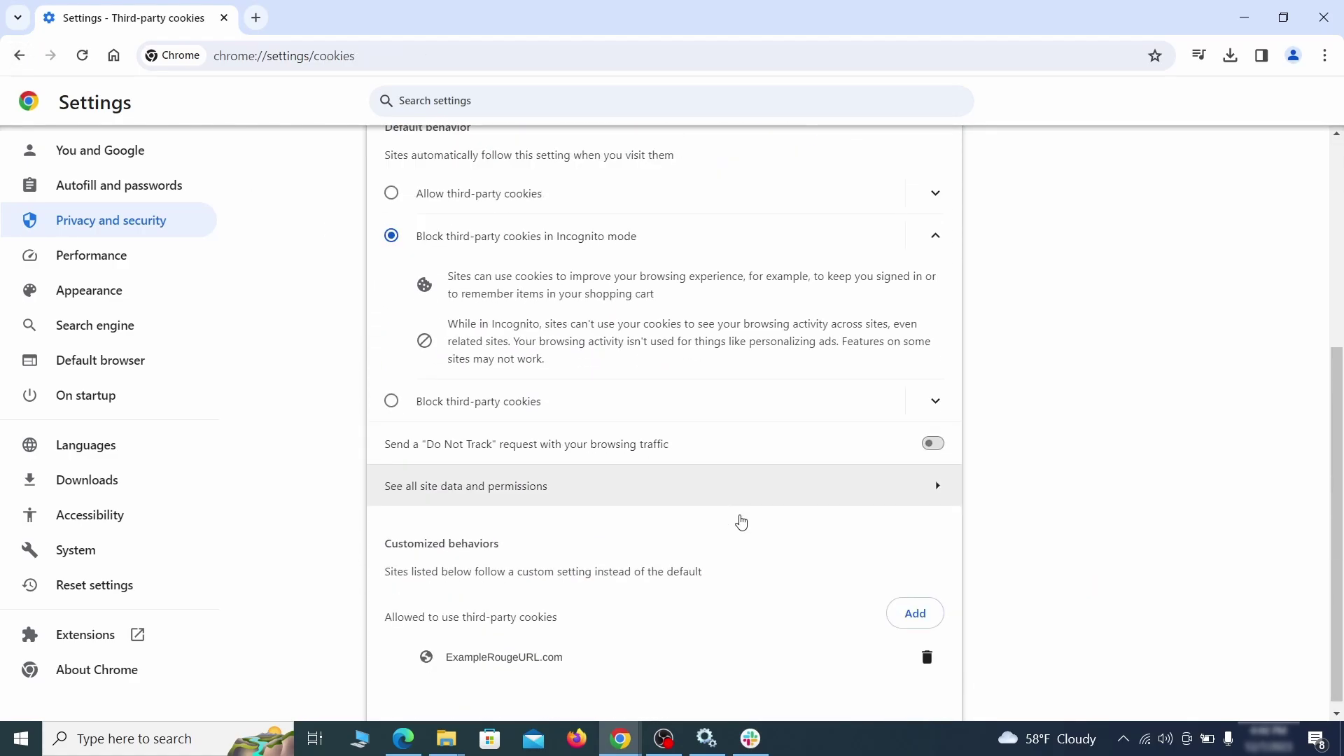
{"action": "left_click", "coordinate": [934, 668]}
{"action": "key", "text": "alt+Left"}
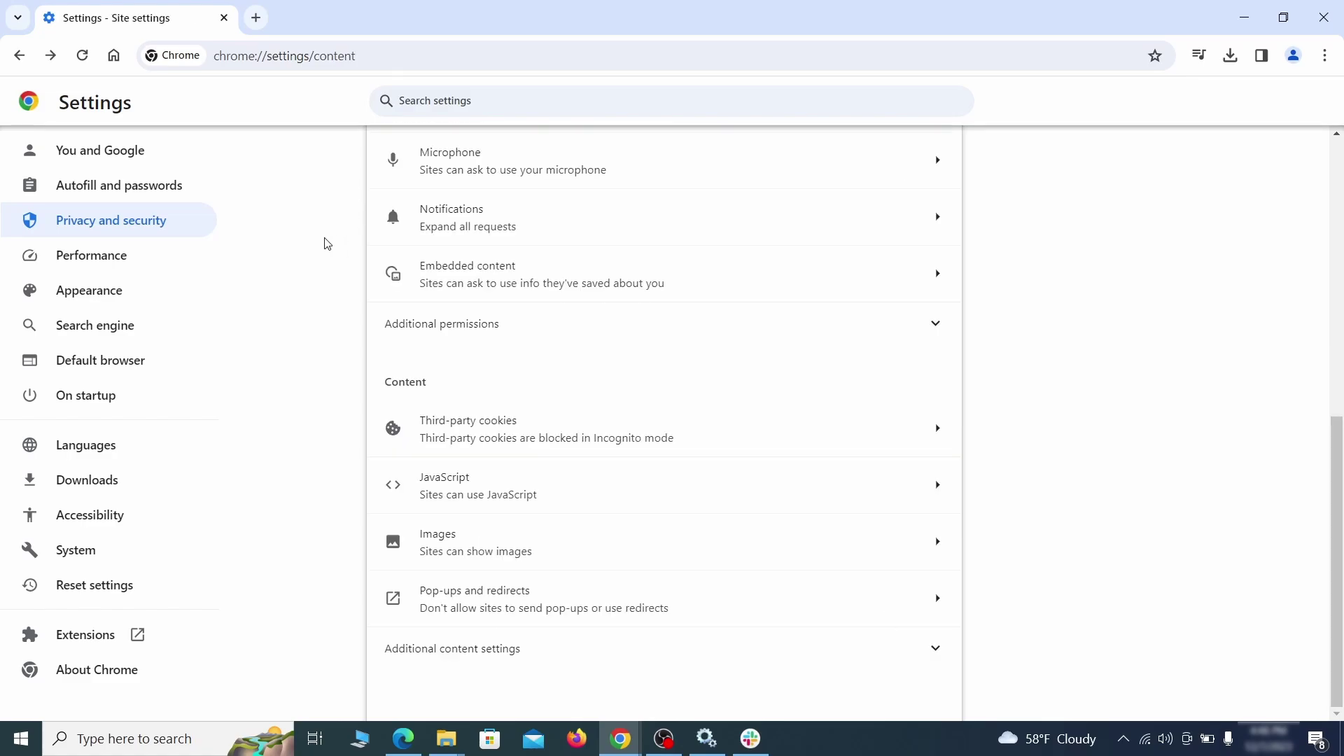
- Erase the rogue home button address in Appearance and turn the home button off
{"action": "left_click", "coordinate": [181, 293]}
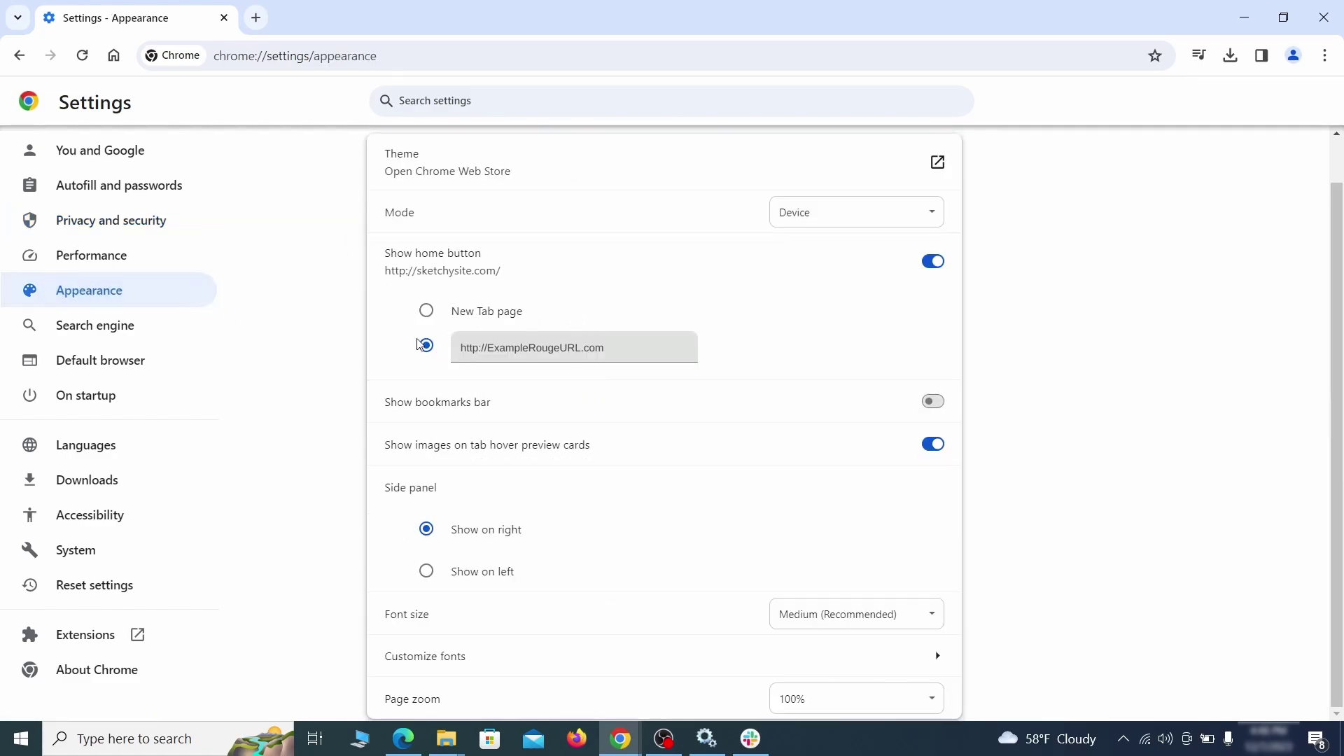
{"action": "left_click_drag", "start_coordinate": [594, 364], "coordinate": [445, 350]}
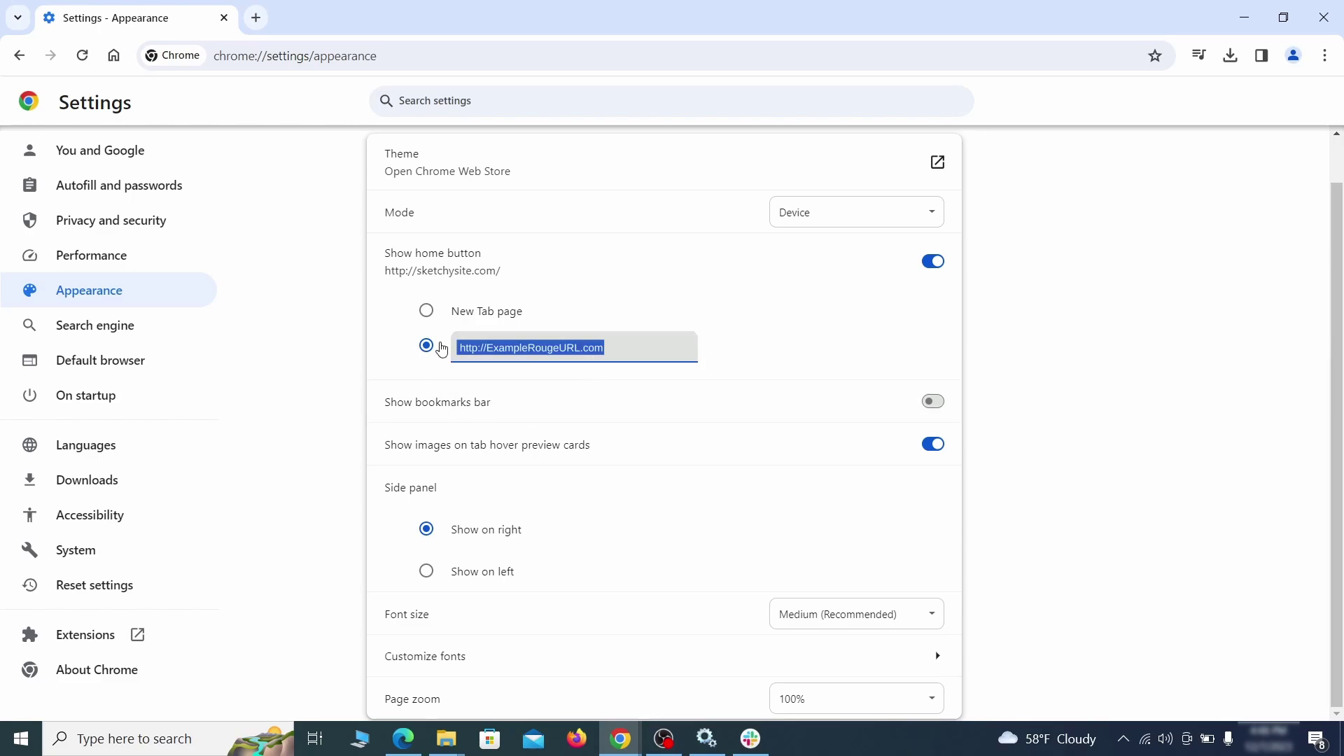
{"action": "key", "text": "BackSpace"}
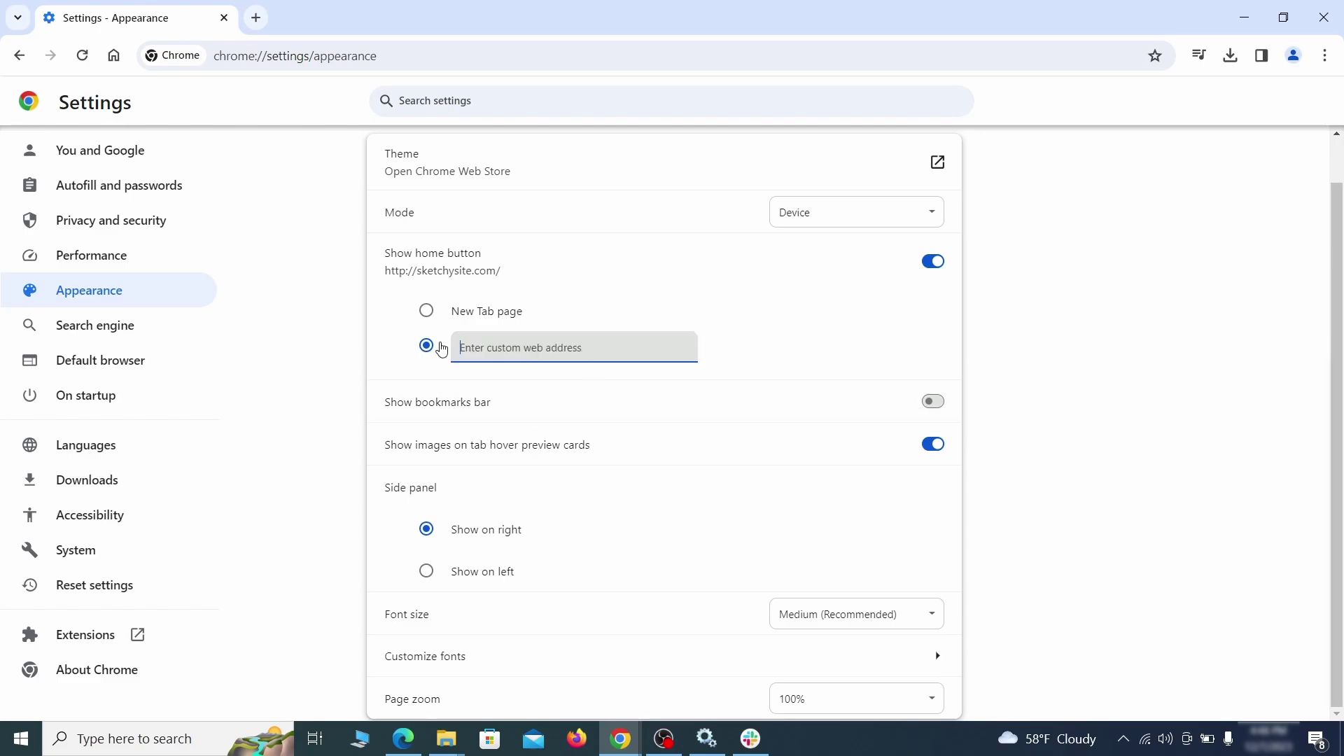
{"action": "left_click", "coordinate": [142, 329]}
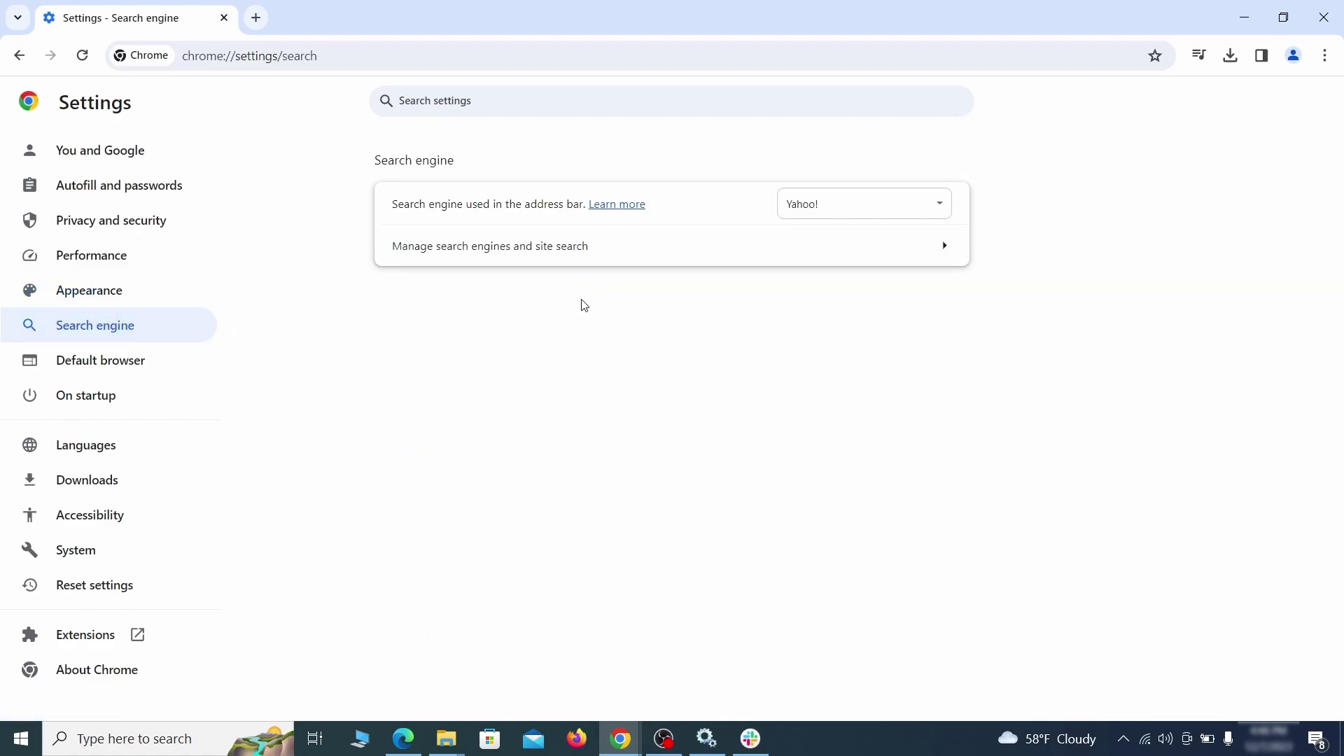
- Make Google the default search engine and delete the ExampleRougeURL.com site search shortcut
{"action": "left_click", "coordinate": [918, 208]}
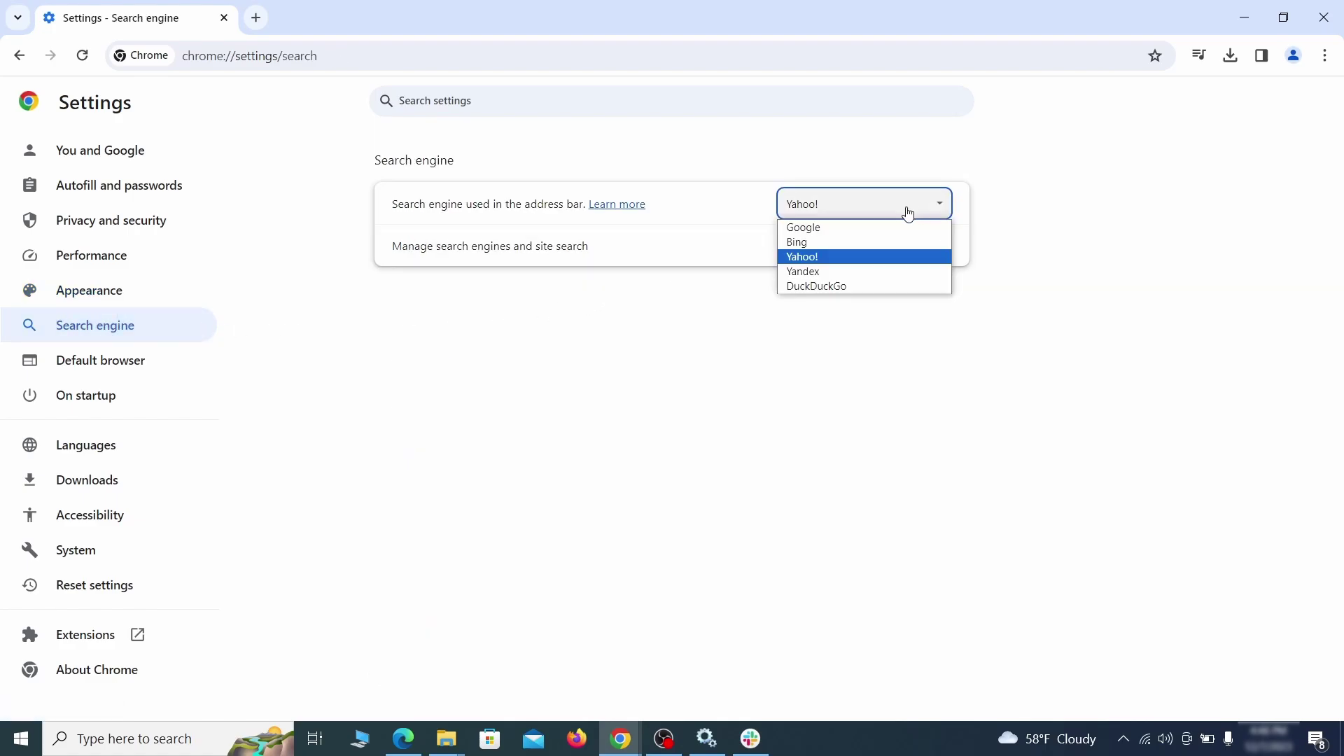
{"action": "left_click", "coordinate": [883, 228]}
{"action": "left_click", "coordinate": [865, 252]}
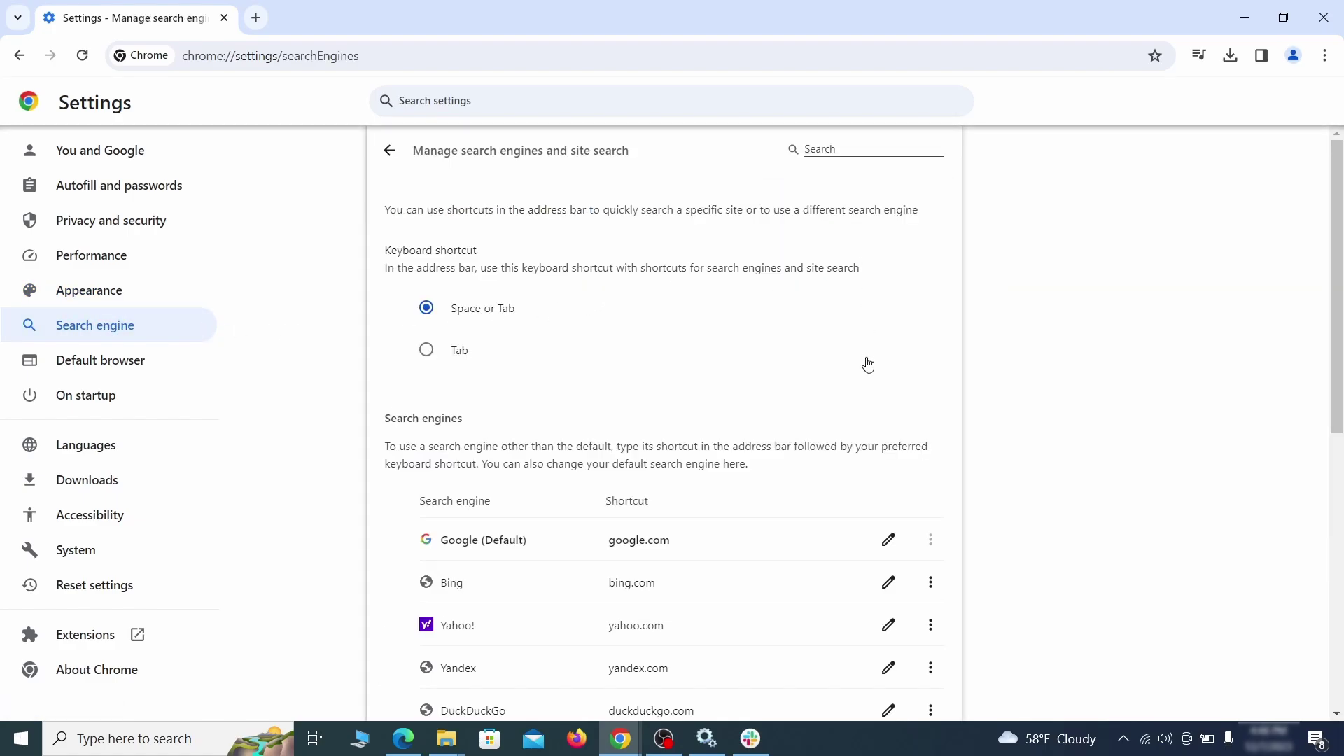
{"action": "scroll", "coordinate": [841, 379], "scroll_direction": "down", "scroll_amount": 5}
{"action": "left_click", "coordinate": [930, 429]}
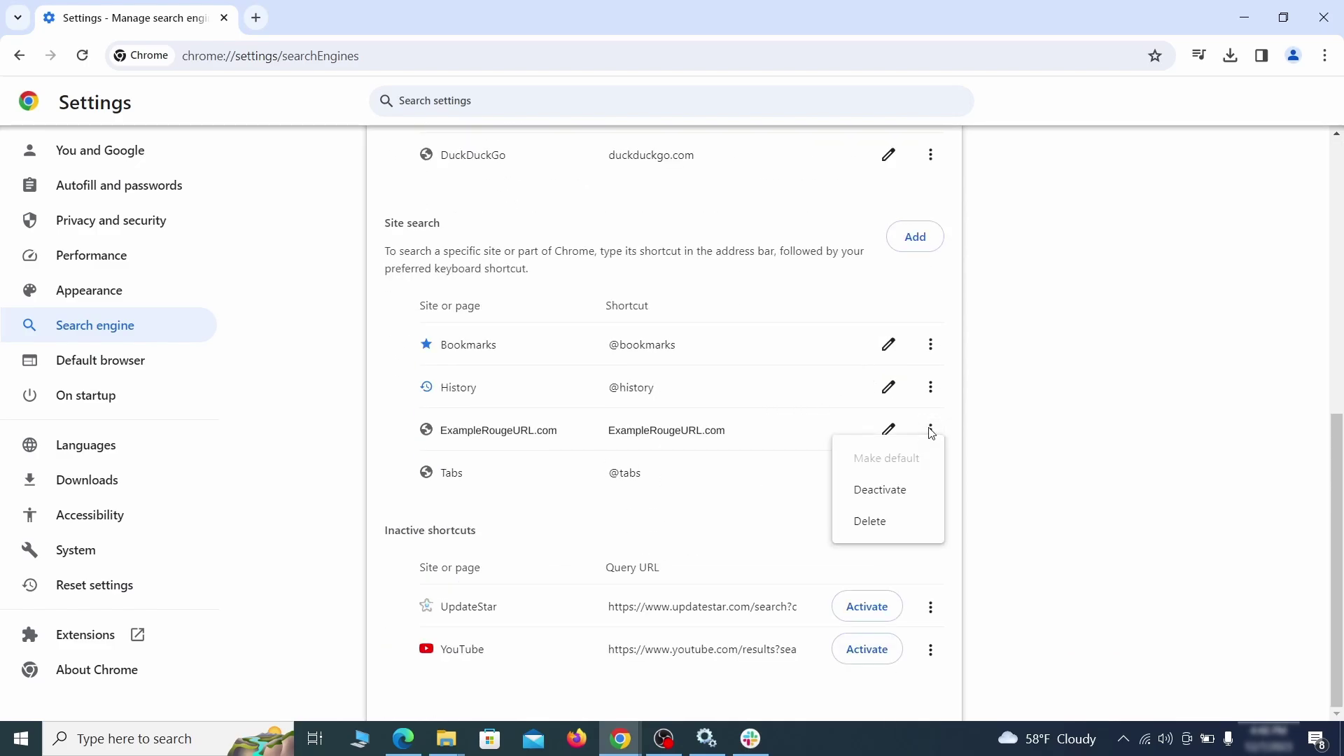
{"action": "left_click", "coordinate": [871, 522]}
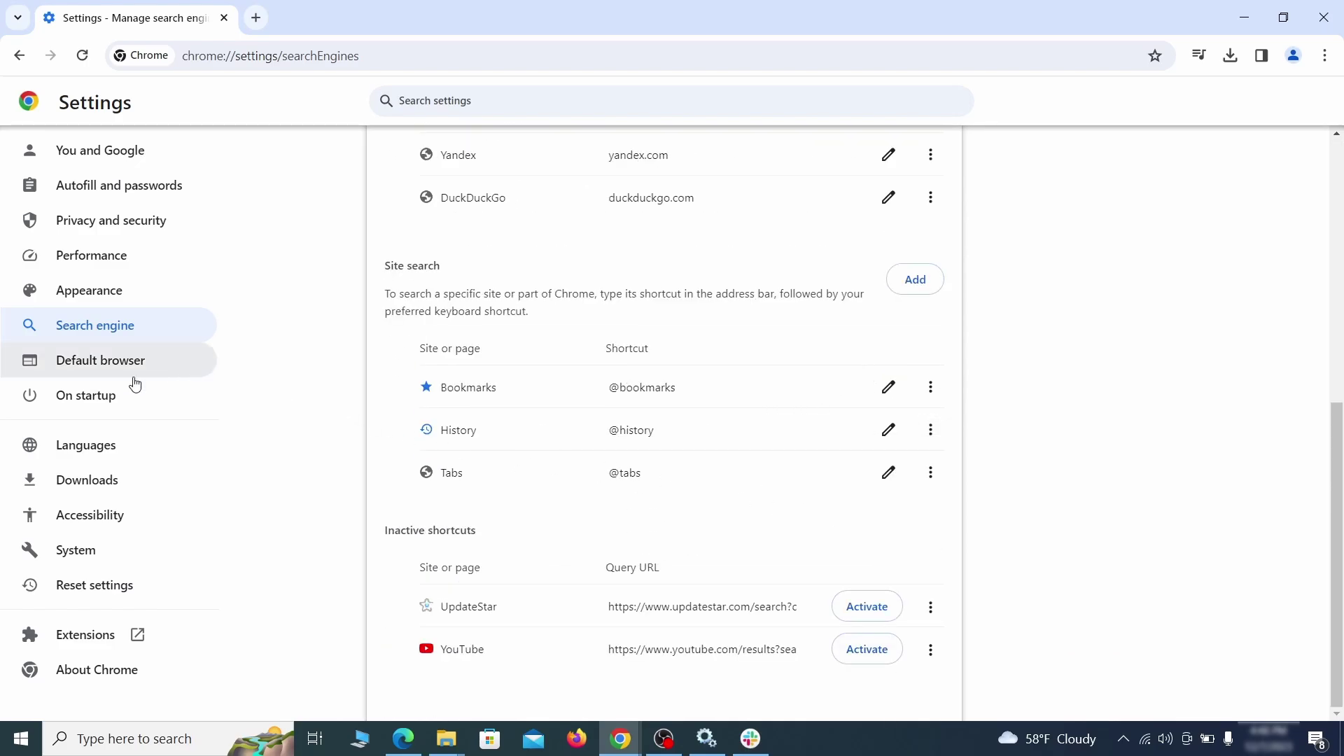
- In On startup, bring up options for the ExampleRougeURL.com startup page to remove it
{"action": "left_click", "coordinate": [100, 398]}
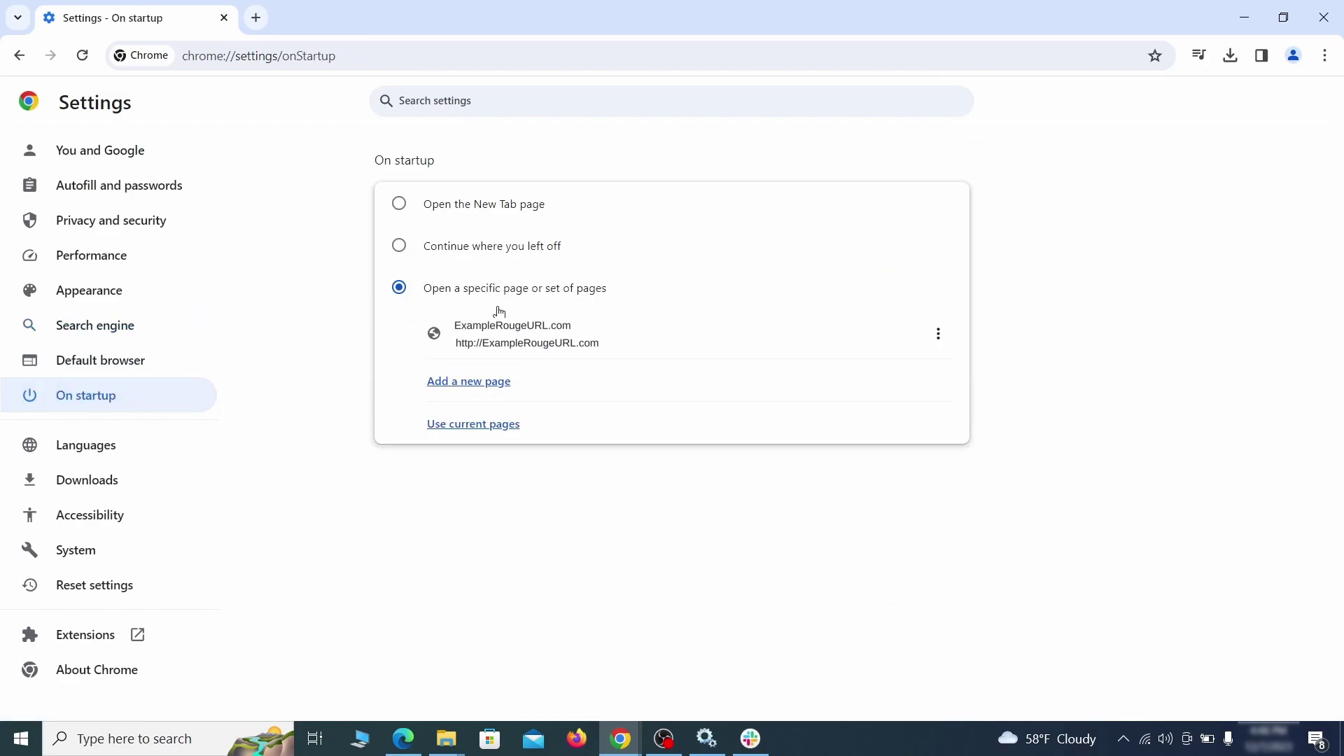
{"action": "left_click", "coordinate": [938, 334]}
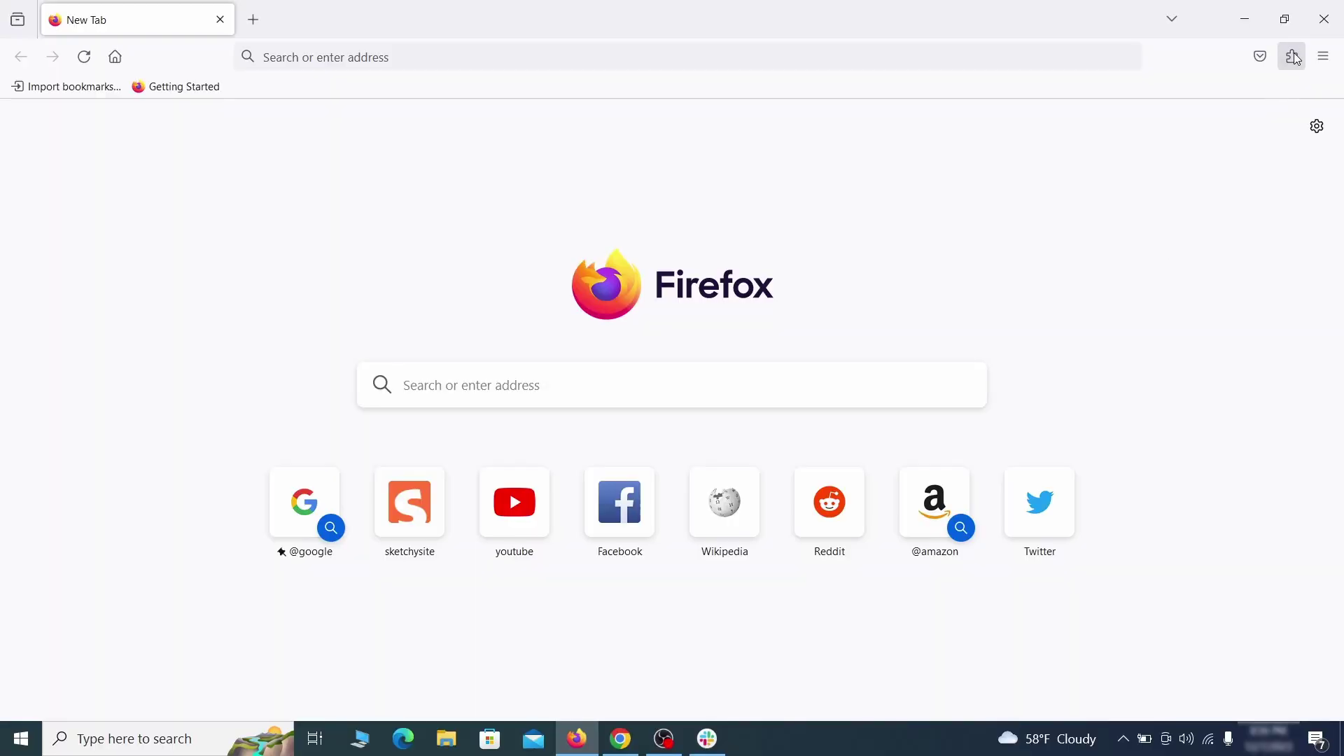
- In Firefox's extensions manager disable Contenu+, remove it and confirm, then bring up the main menu
{"action": "left_click", "coordinate": [1294, 58]}
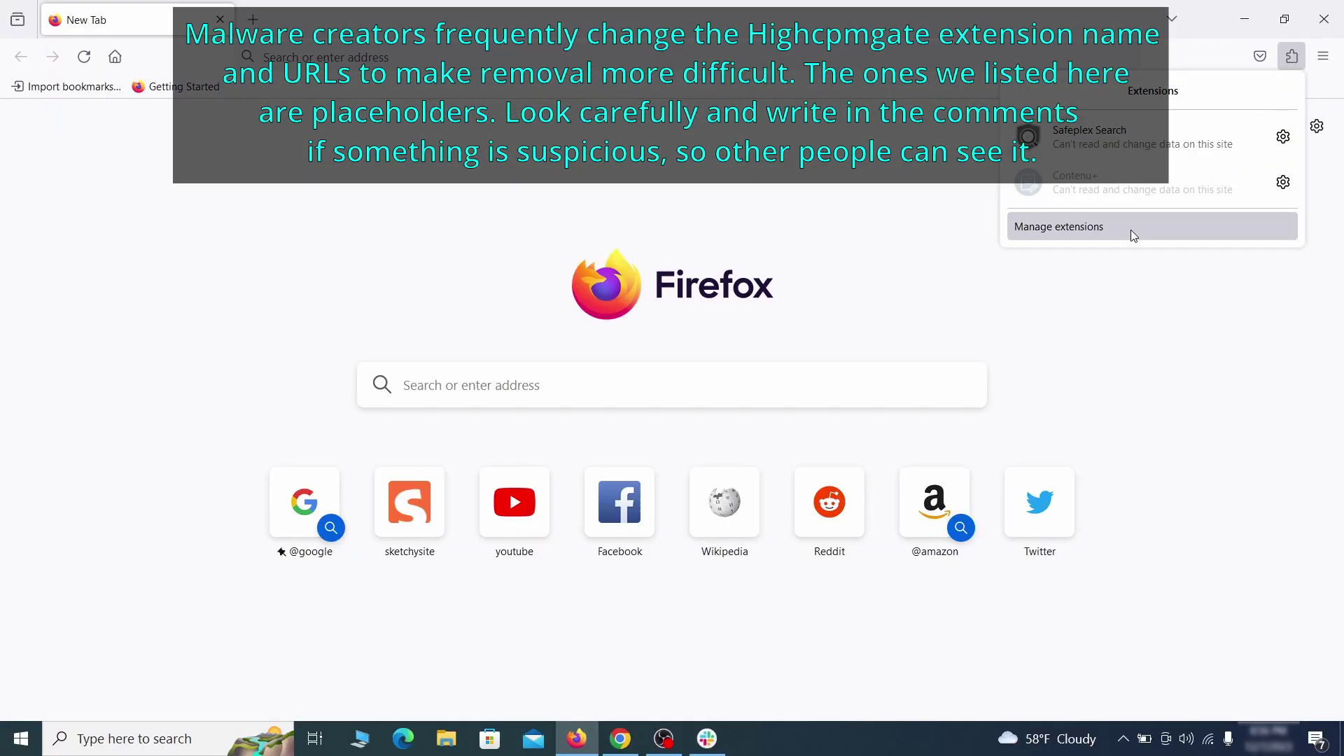
{"action": "left_click", "coordinate": [1131, 229]}
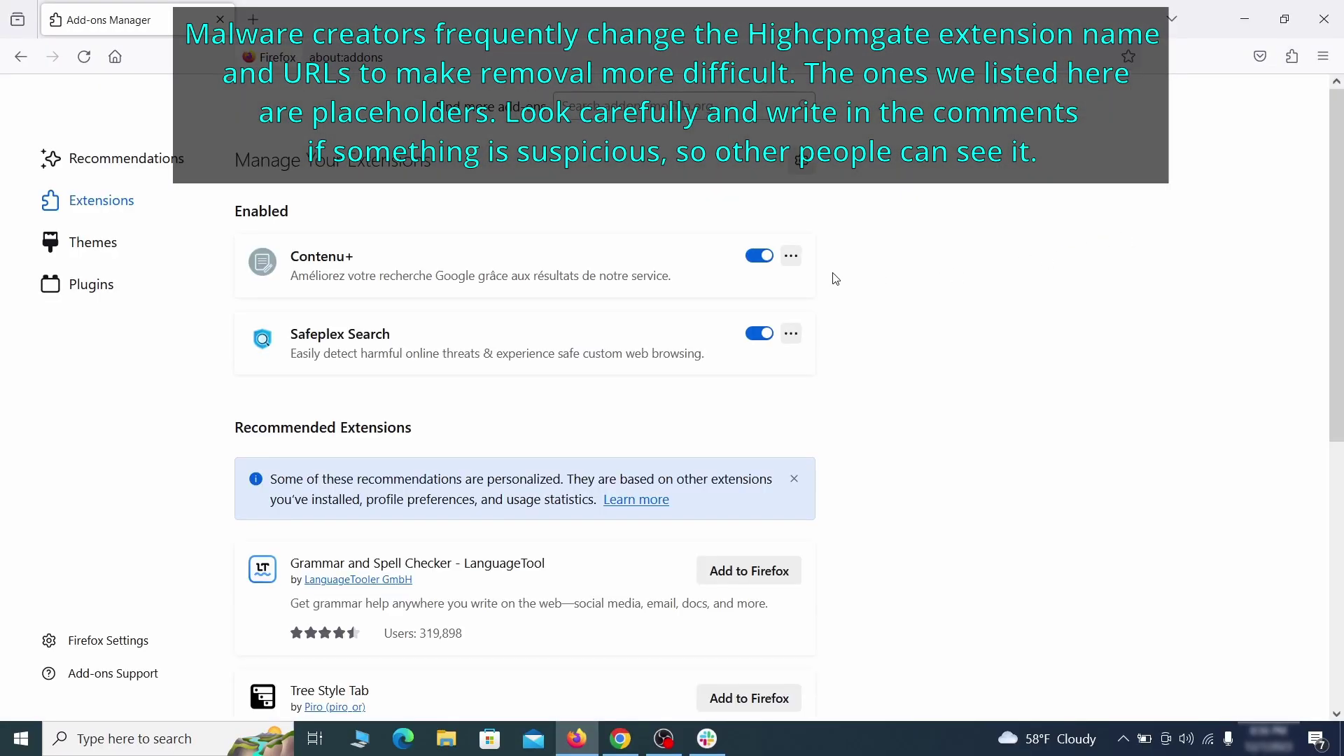
{"action": "left_click", "coordinate": [760, 256]}
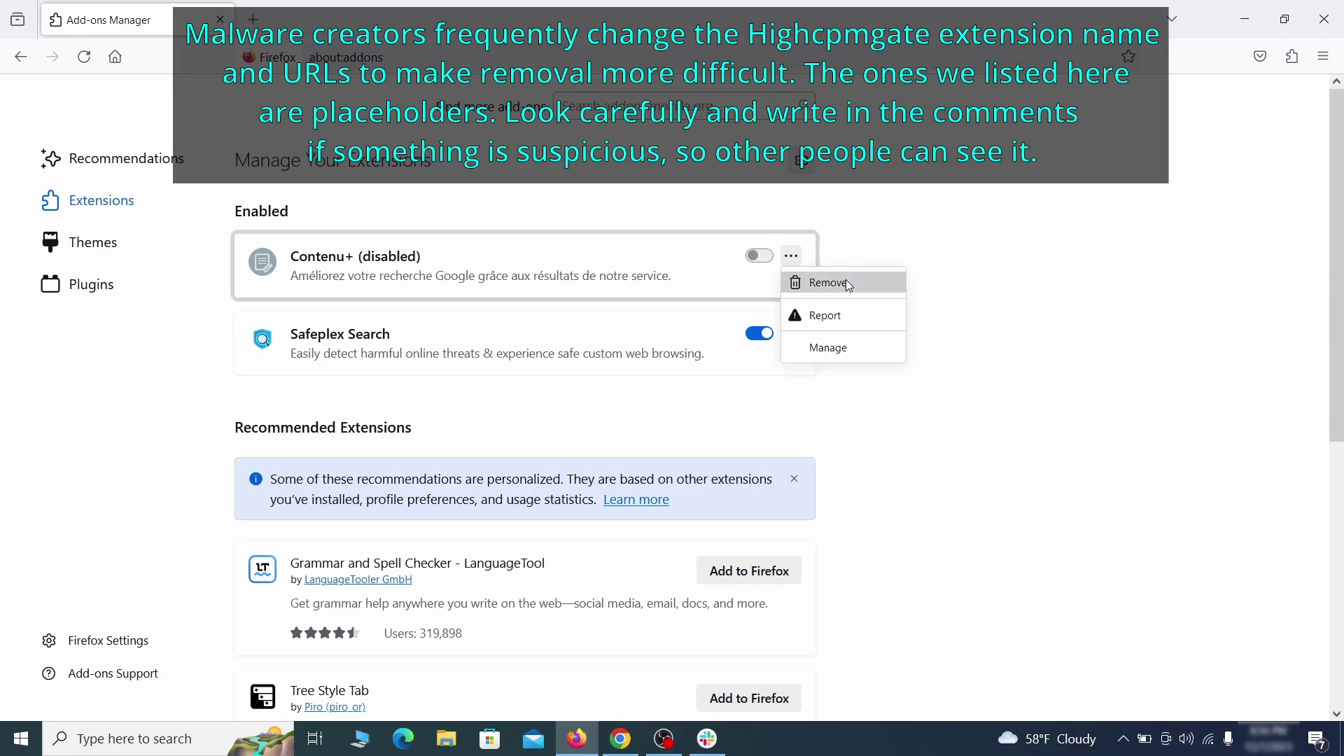
{"action": "left_click", "coordinate": [846, 282]}
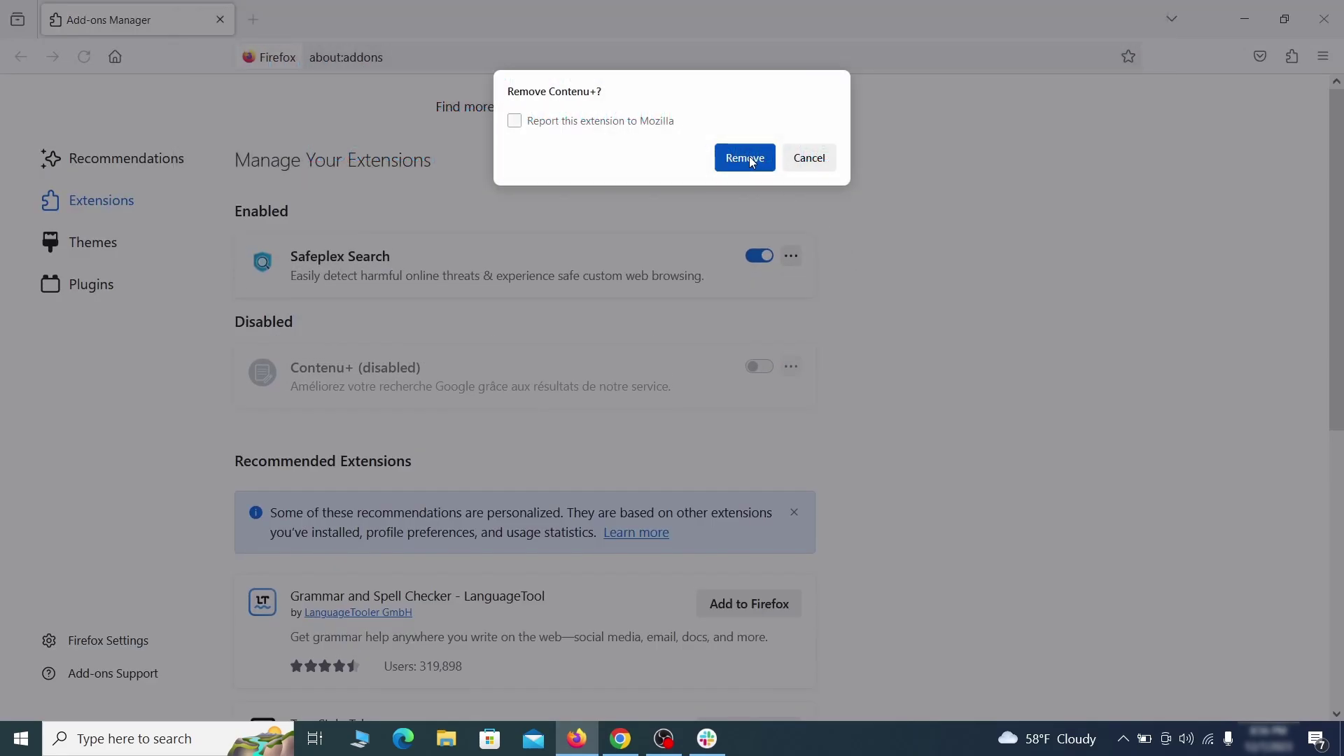
{"action": "left_click", "coordinate": [751, 161]}
{"action": "left_click", "coordinate": [1323, 58]}
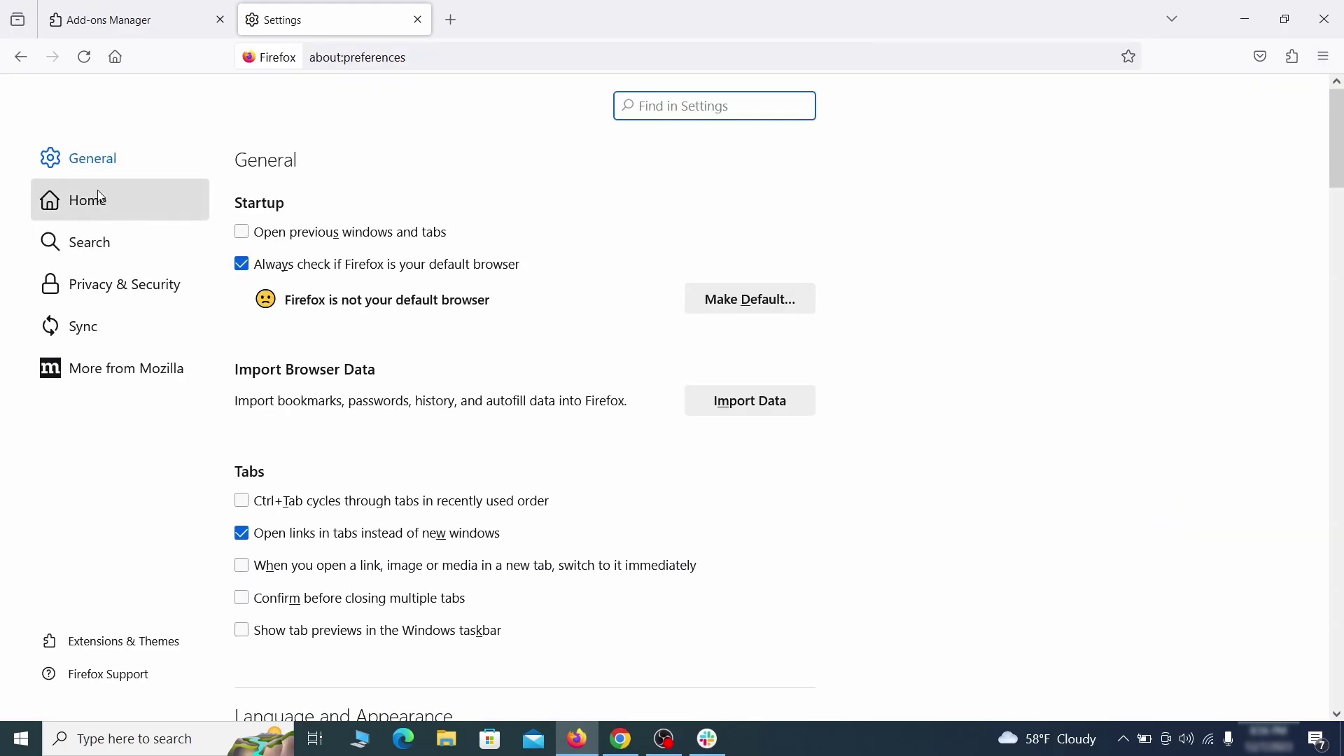
- Erase the ExampleRougeURL.com home page address in Firefox's Home settings and go to the Search panel
{"action": "left_click", "coordinate": [98, 200]}
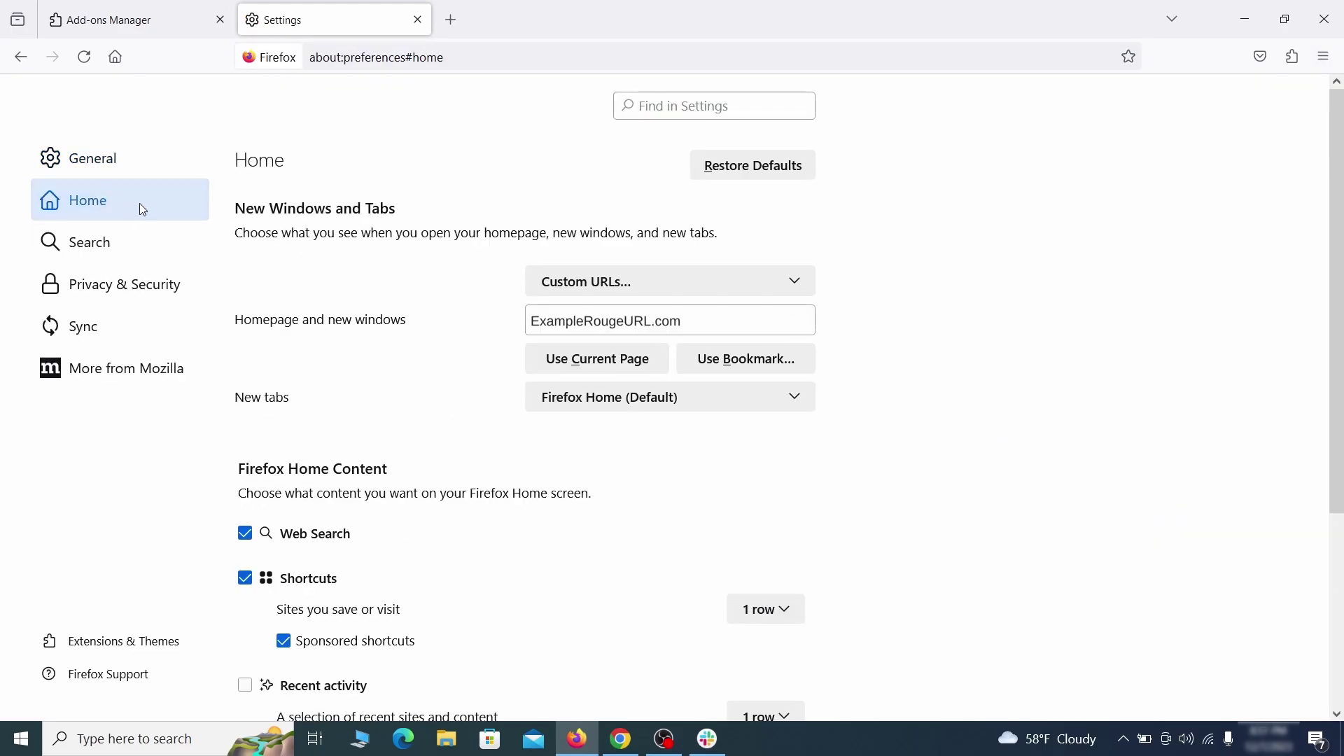
{"action": "triple_click", "coordinate": [678, 321]}
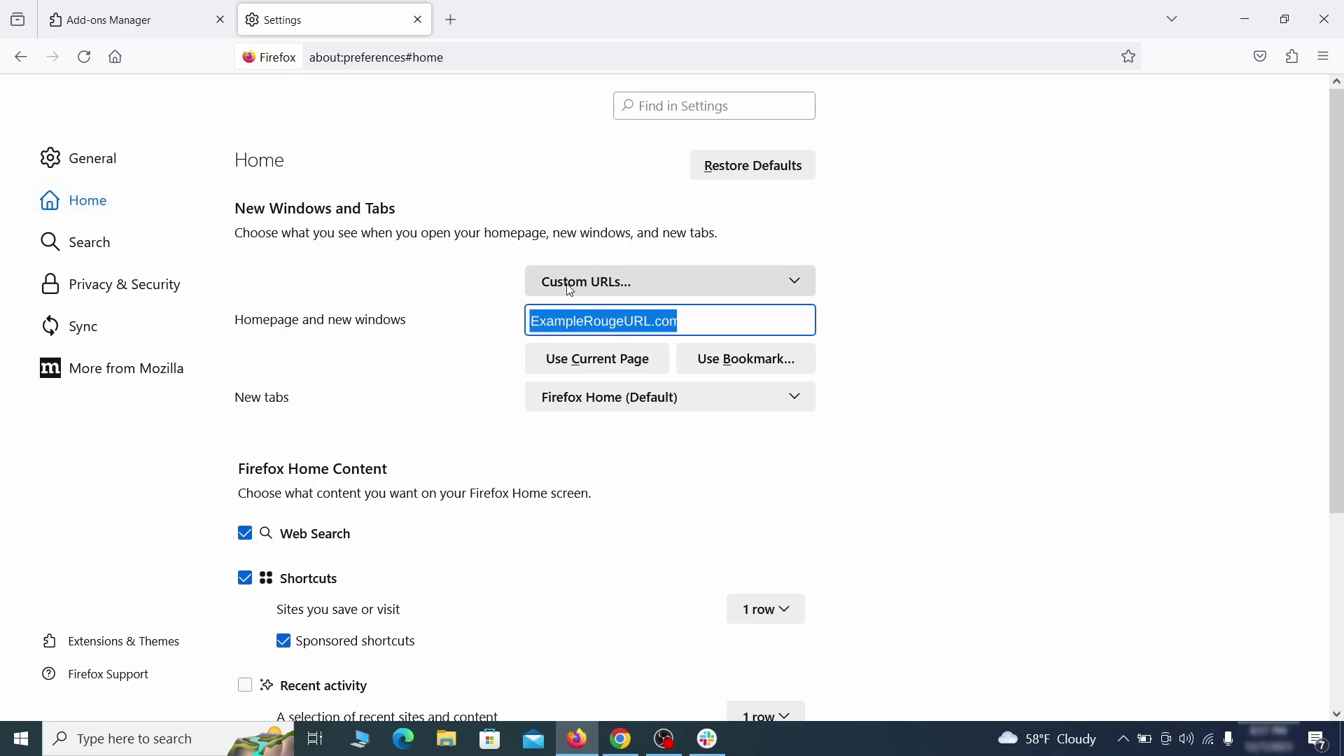
{"action": "key", "text": "BackSpace"}
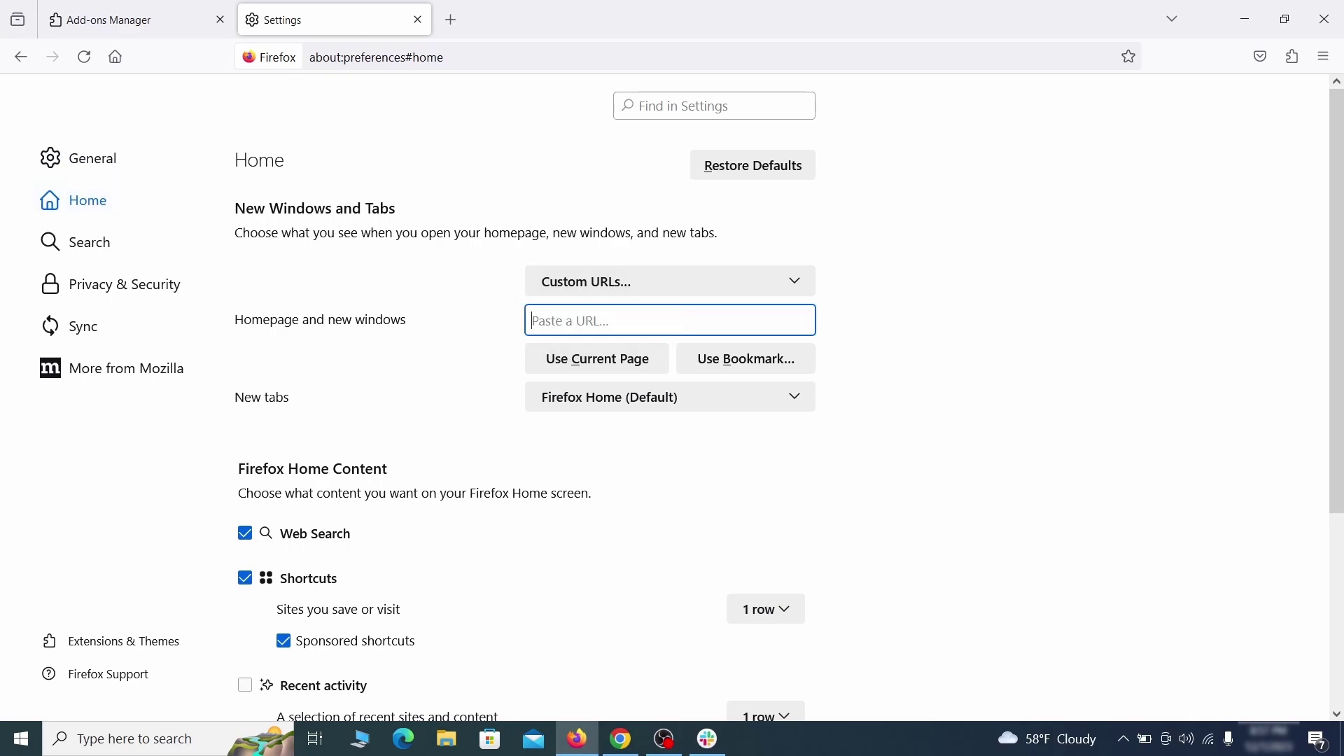
{"action": "left_click", "coordinate": [92, 242]}
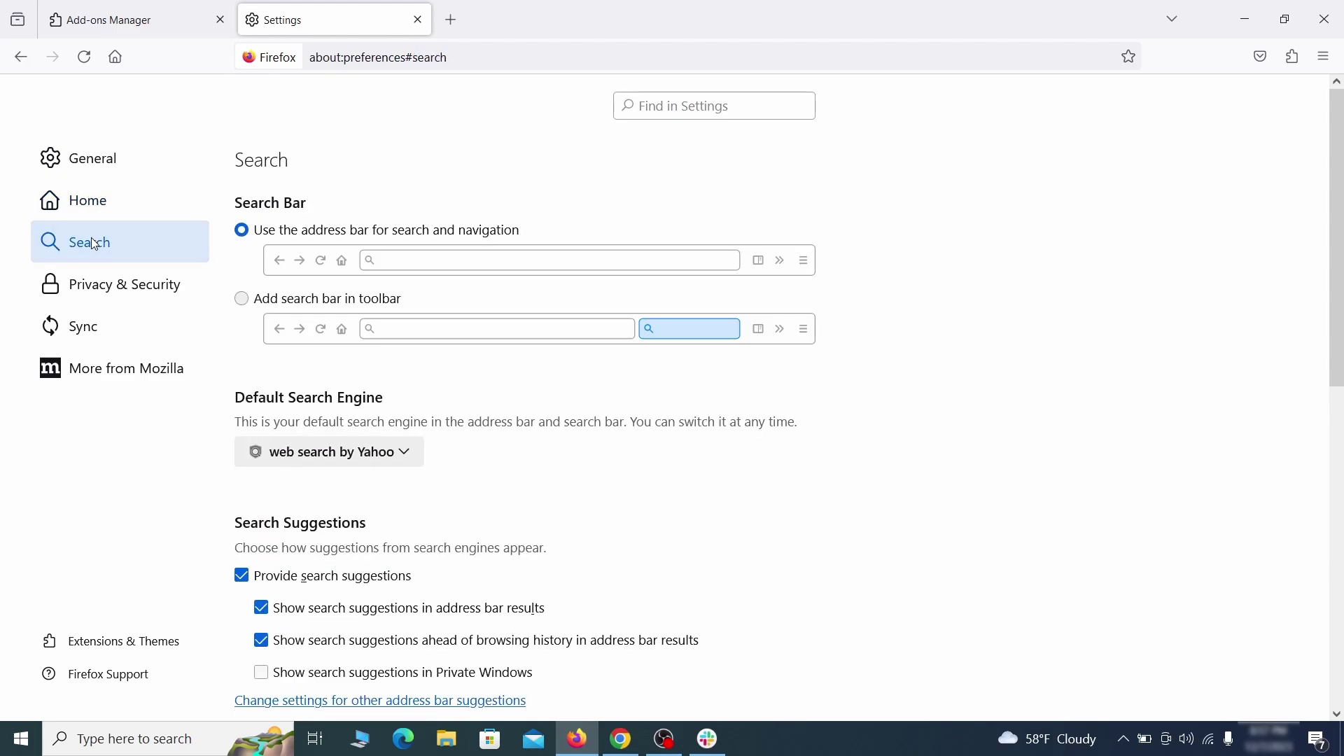
{"action": "scroll", "coordinate": [483, 373], "scroll_direction": "down", "scroll_amount": 2}
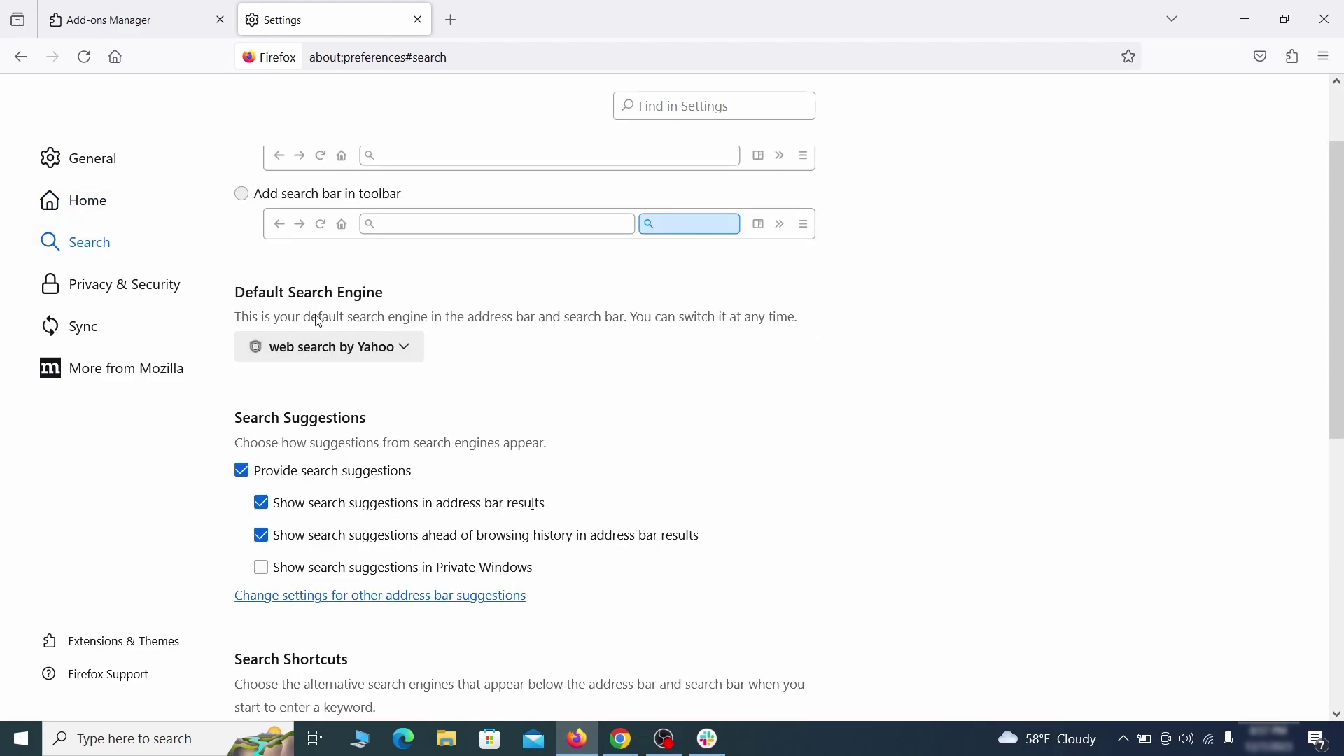
- Make Google the default search engine and remove the web search by Yahoo shortcut
{"action": "left_click", "coordinate": [397, 354]}
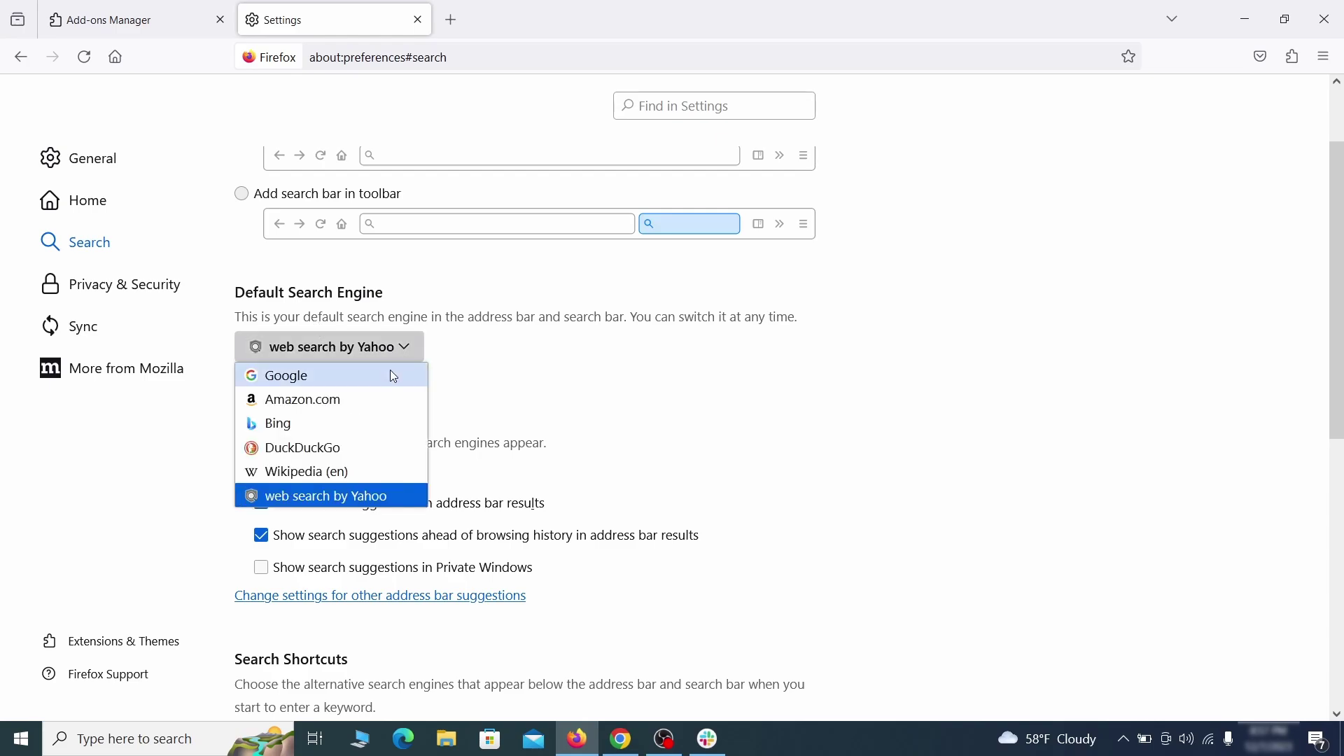
{"action": "left_click", "coordinate": [390, 374]}
{"action": "scroll", "coordinate": [641, 397], "scroll_direction": "down", "scroll_amount": 3}
{"action": "scroll", "coordinate": [721, 363], "scroll_direction": "down", "scroll_amount": 1}
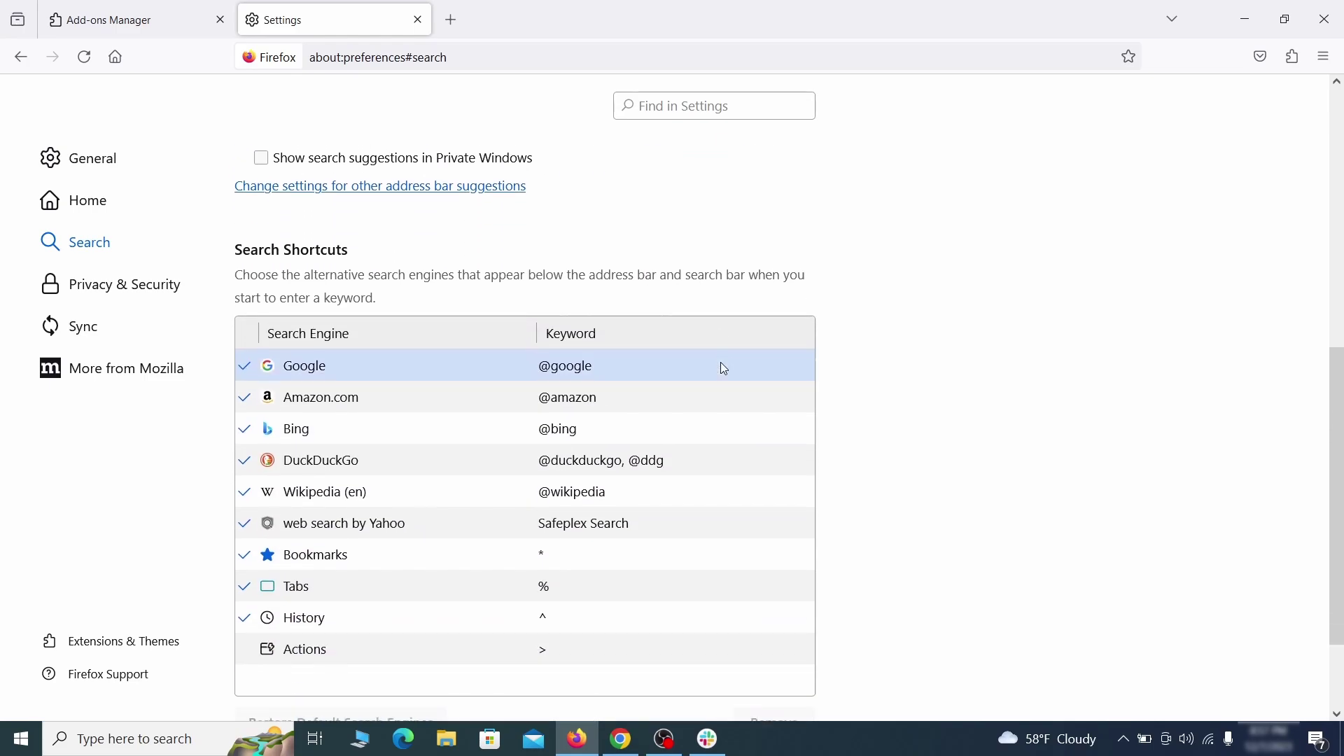
{"action": "scroll", "coordinate": [738, 356], "scroll_direction": "down", "scroll_amount": 1}
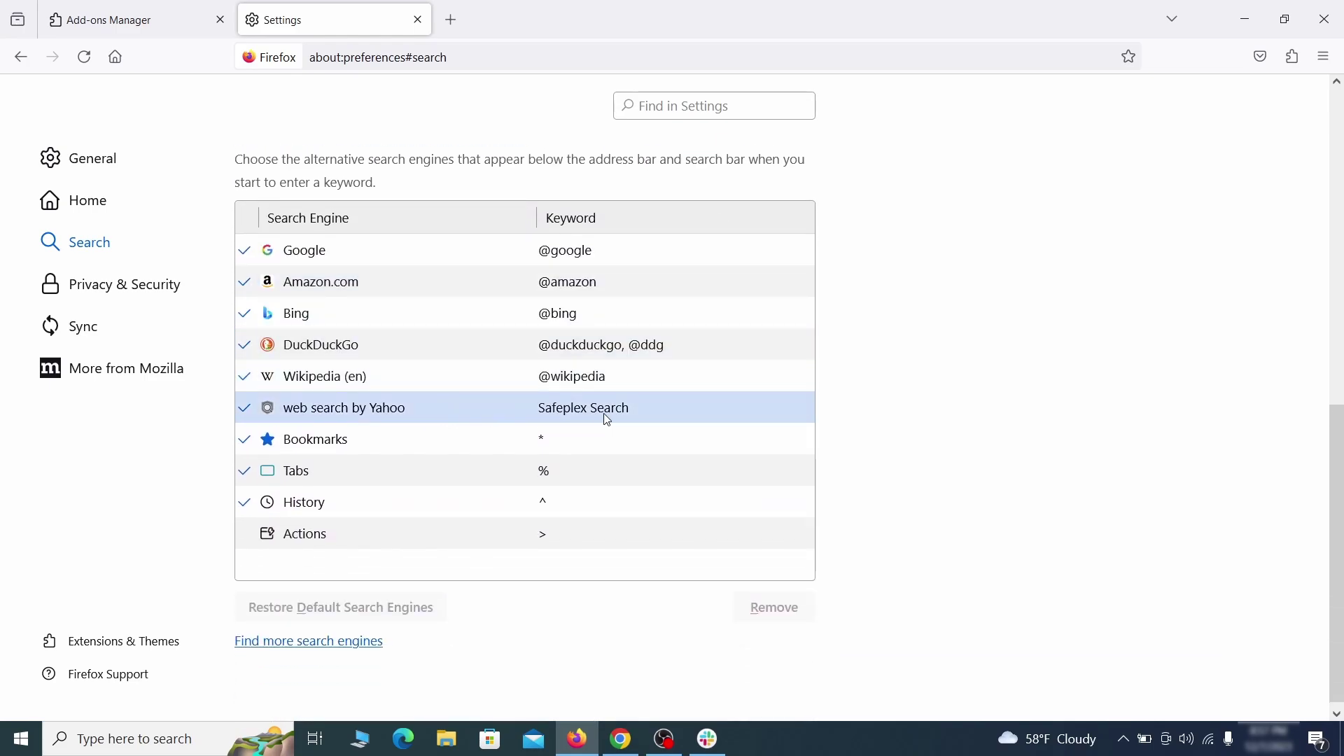
{"action": "left_click", "coordinate": [666, 410]}
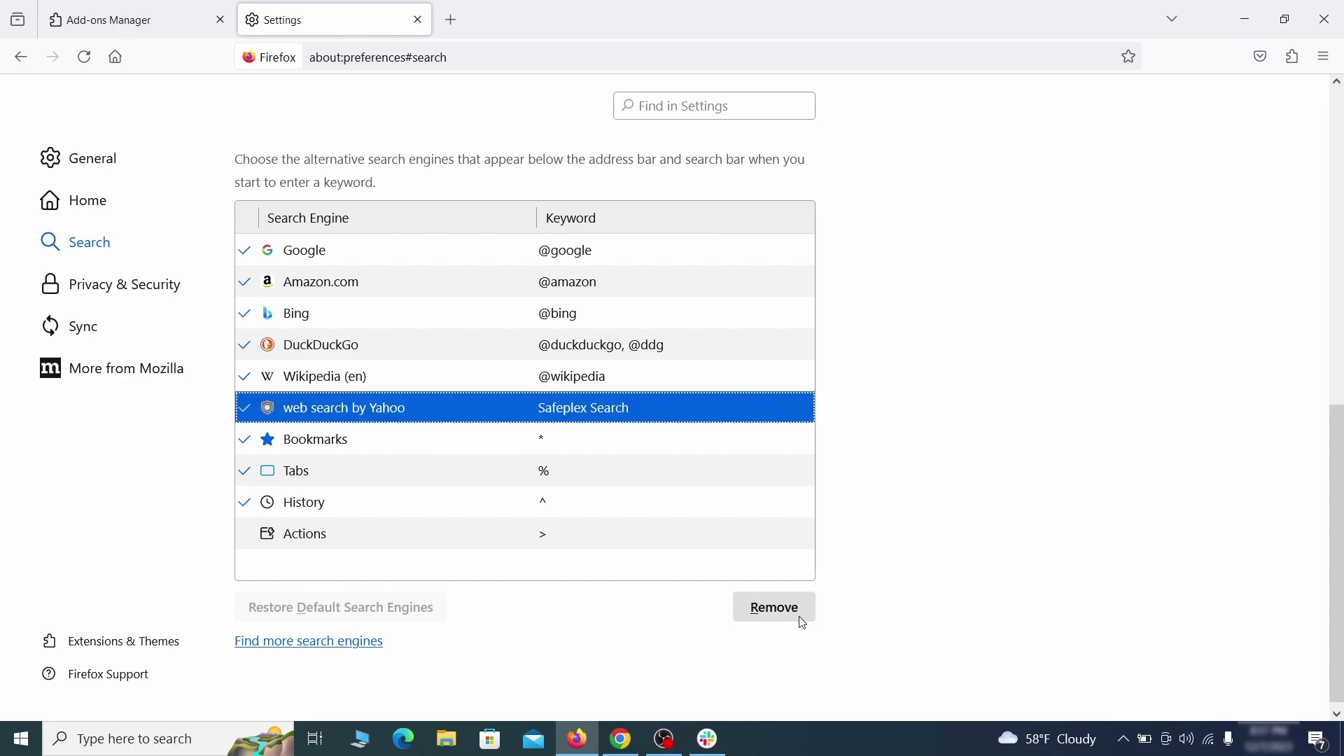
{"action": "left_click", "coordinate": [801, 622]}
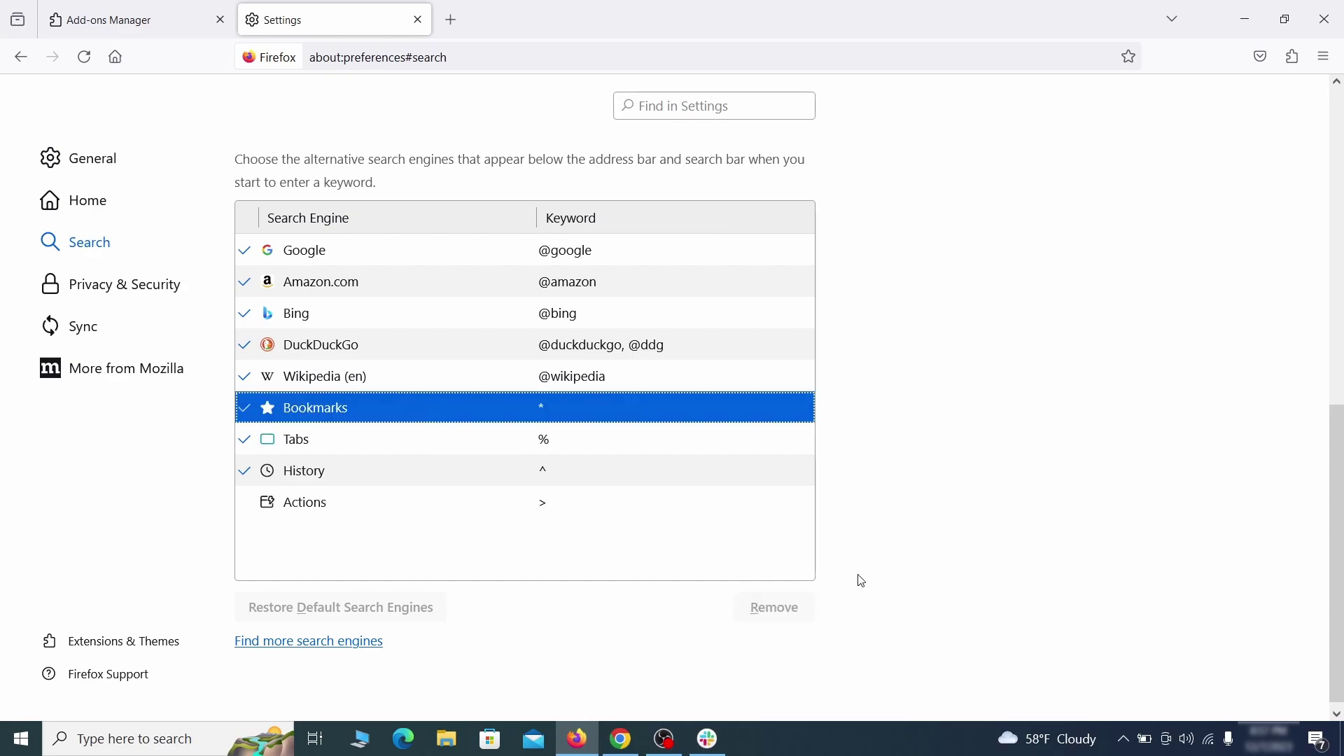
{"action": "scroll", "coordinate": [316, 306], "scroll_direction": "up", "scroll_amount": 2}
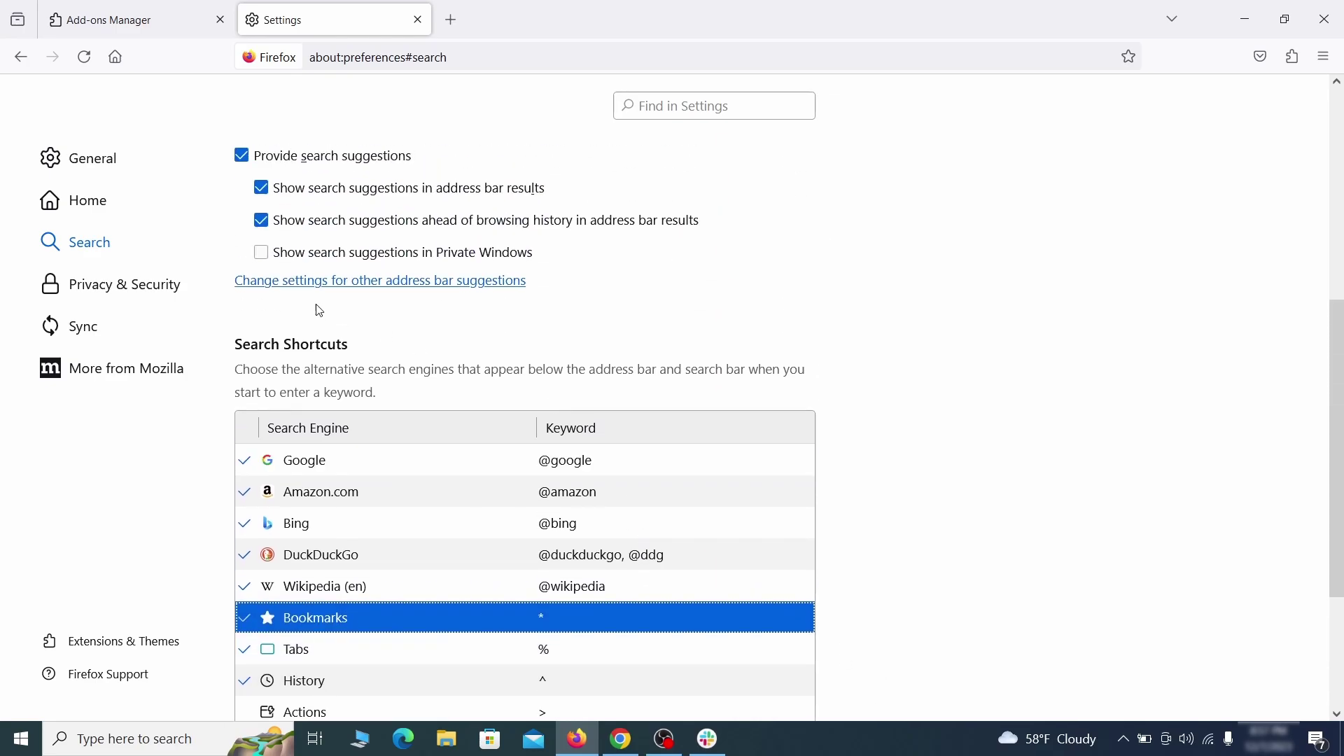
- Clear all Firefox cookies, site data and cached web content from Privacy & Security
{"action": "left_click", "coordinate": [126, 280]}
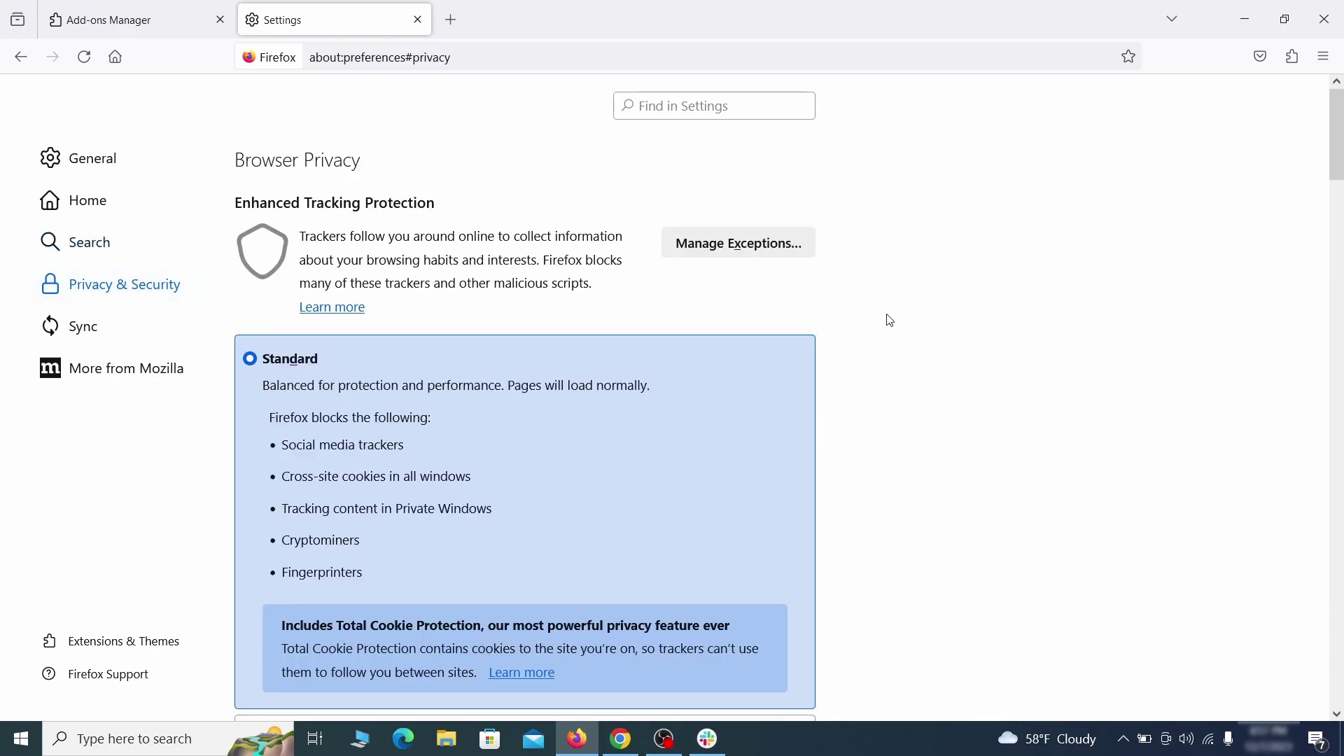
{"action": "scroll", "coordinate": [891, 321], "scroll_direction": "down", "scroll_amount": 5}
{"action": "left_click", "coordinate": [758, 446]}
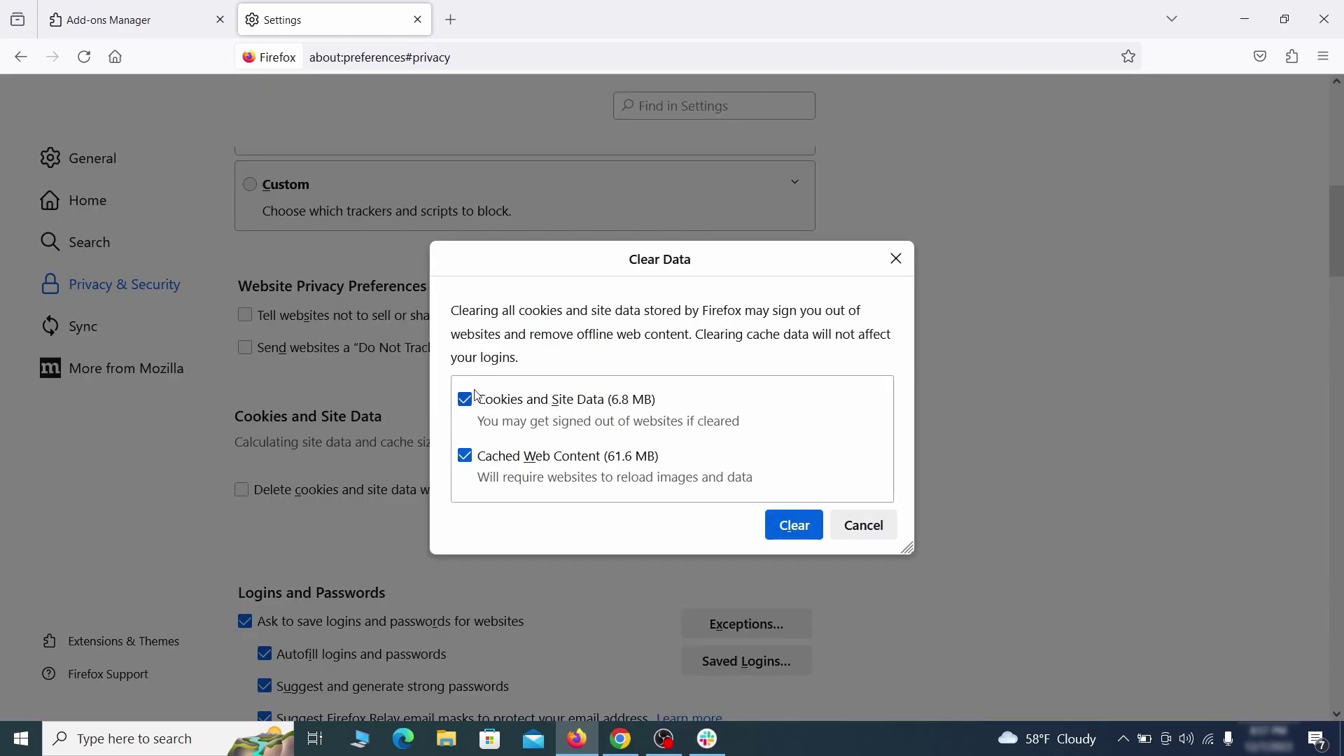
{"action": "left_click", "coordinate": [807, 530]}
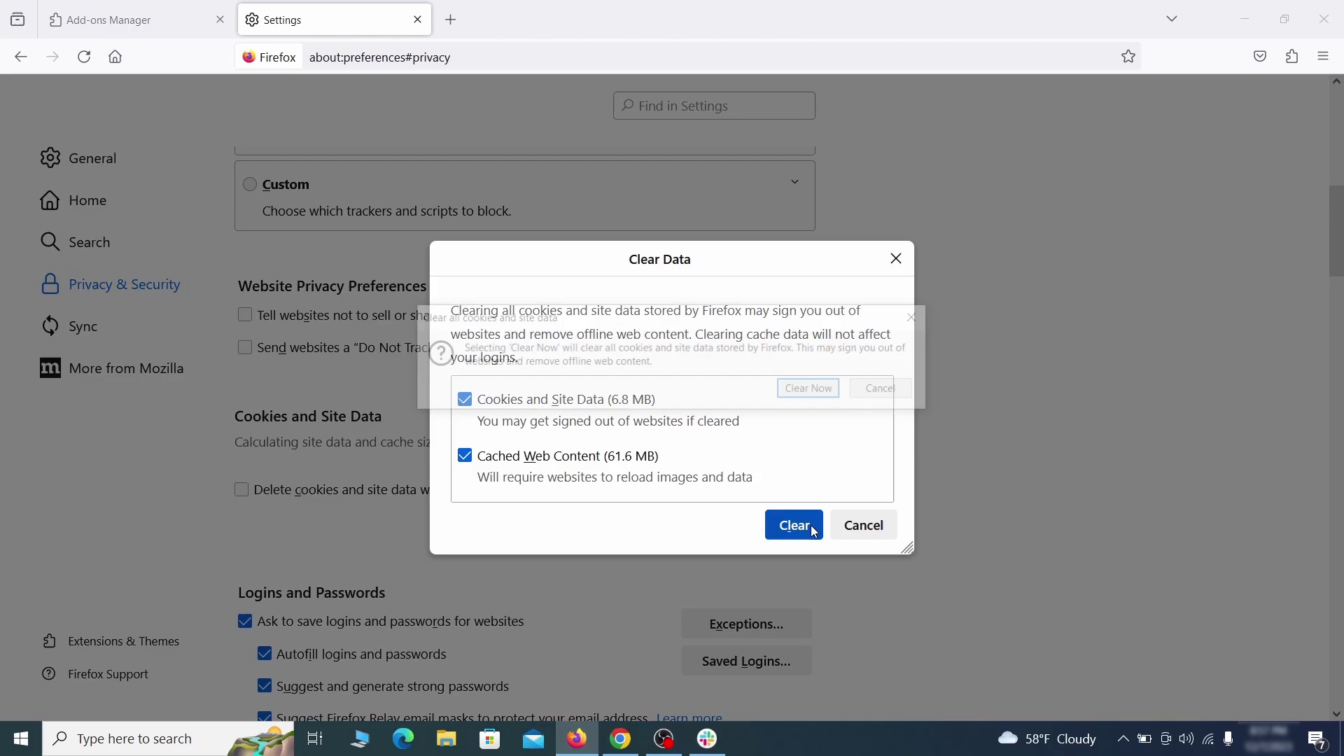
{"action": "left_click", "coordinate": [817, 390]}
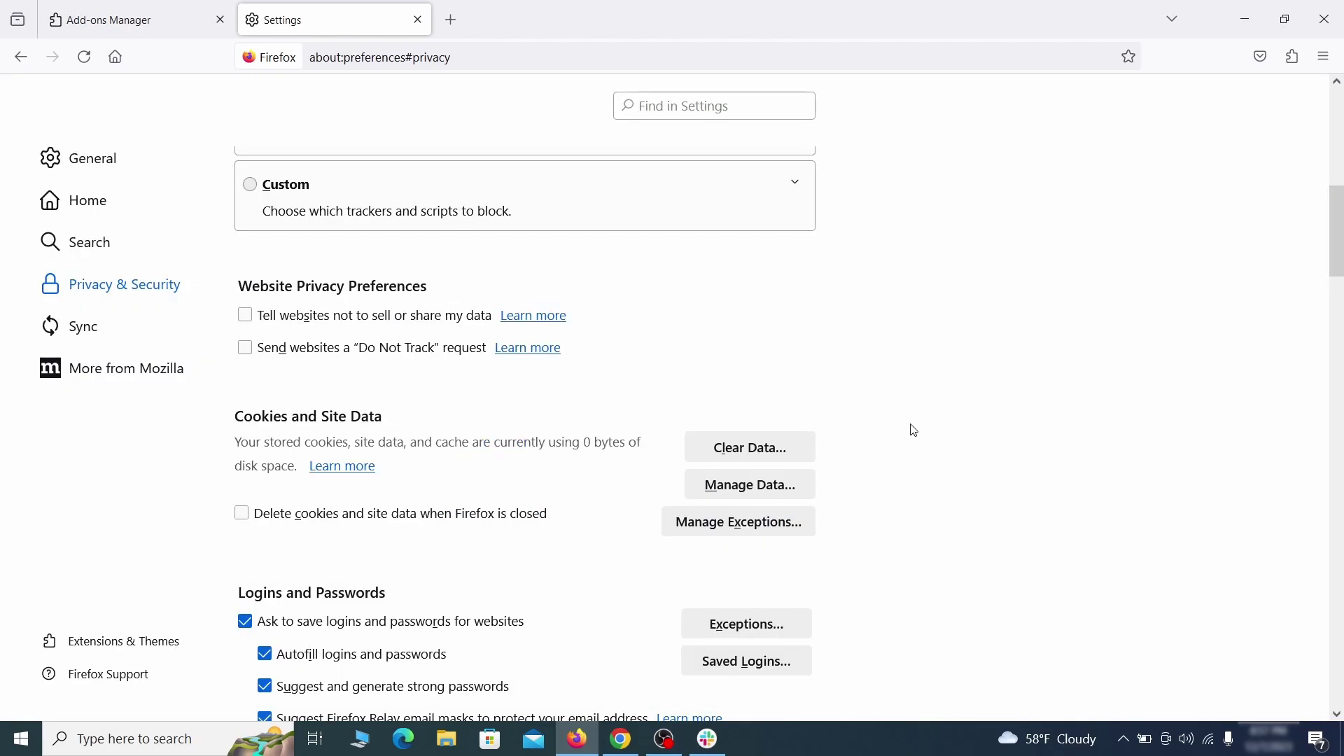
{"action": "scroll", "coordinate": [912, 430], "scroll_direction": "down", "scroll_amount": 3}
{"action": "scroll", "coordinate": [911, 429], "scroll_direction": "down", "scroll_amount": 3}
{"action": "scroll", "coordinate": [912, 429], "scroll_direction": "down", "scroll_amount": 2}
{"action": "scroll", "coordinate": [912, 429], "scroll_direction": "down", "scroll_amount": 1}
{"action": "scroll", "coordinate": [912, 430], "scroll_direction": "down", "scroll_amount": 2}
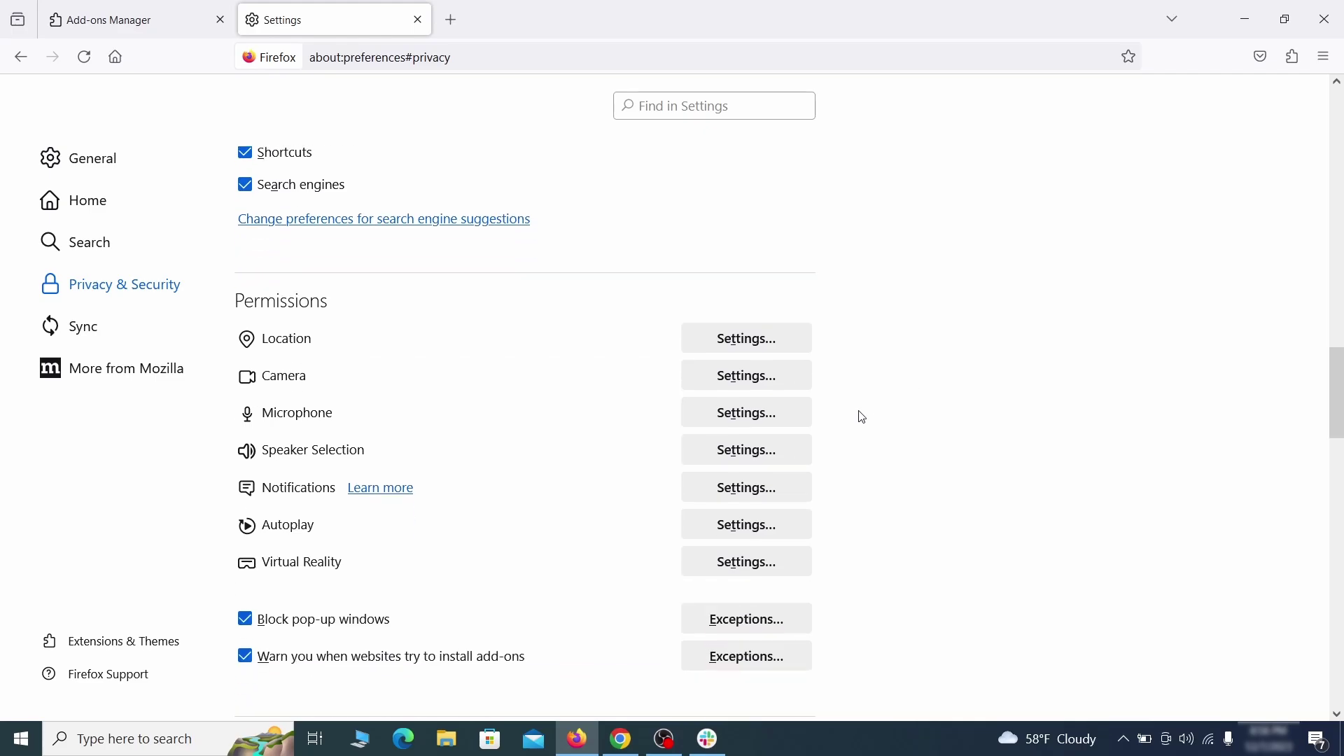
- Review the Notifications permission settings listing which sites may send notifications
{"action": "left_click", "coordinate": [778, 498]}
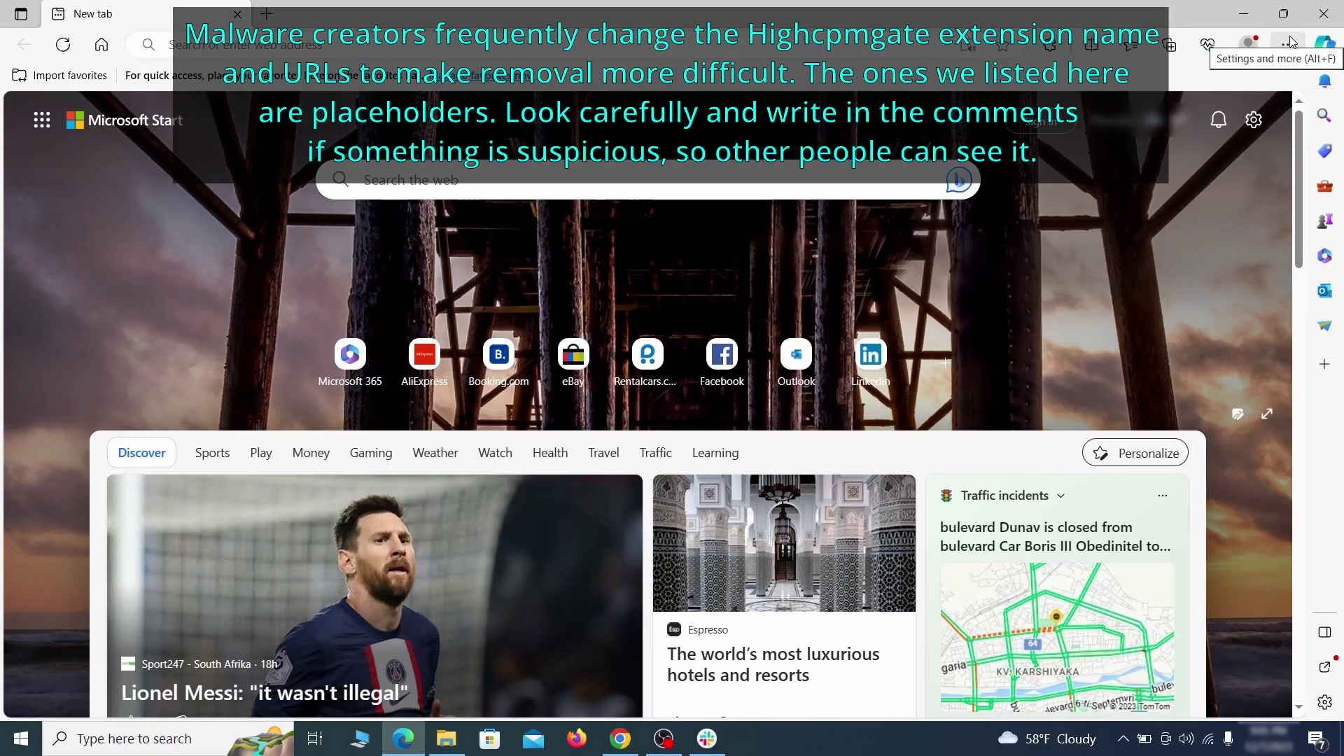
- Reach Edge's Manage extensions page from the browser menu
{"action": "left_click", "coordinate": [1288, 45]}
{"action": "left_click", "coordinate": [1156, 308]}
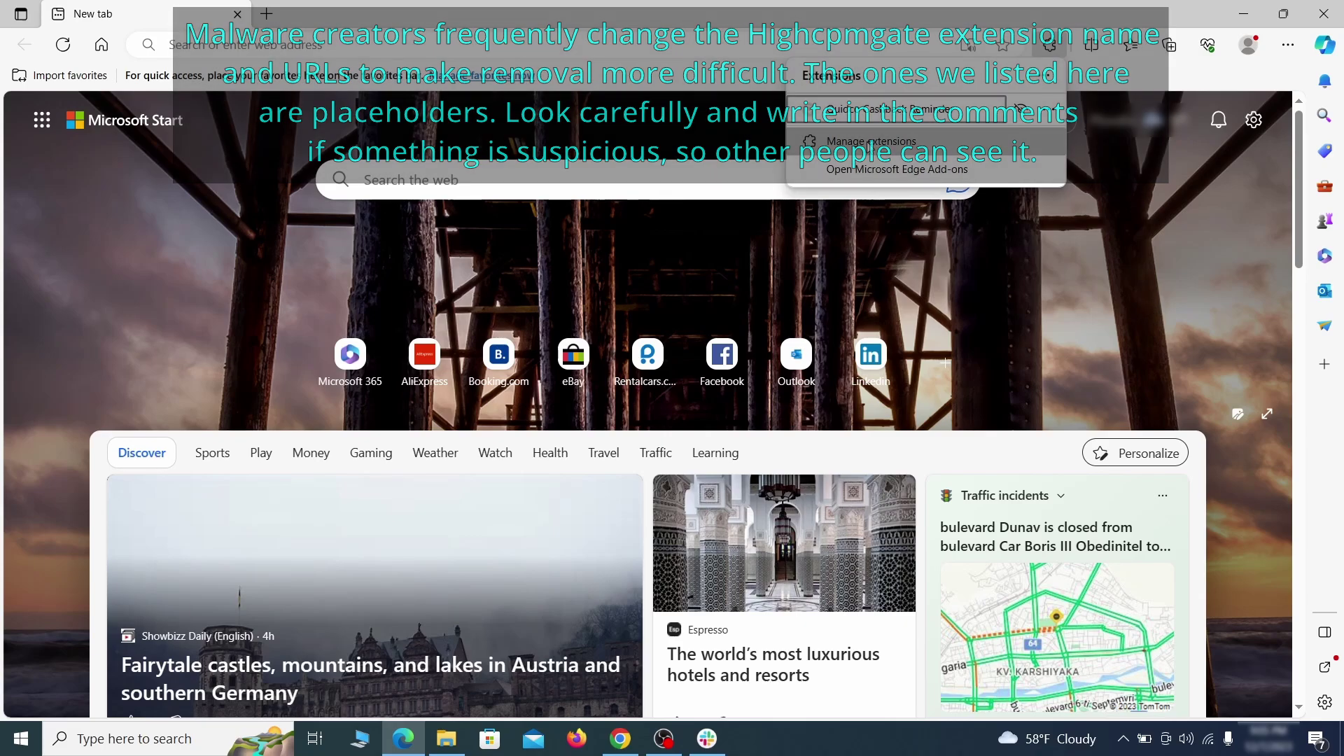
{"action": "left_click", "coordinate": [869, 144]}
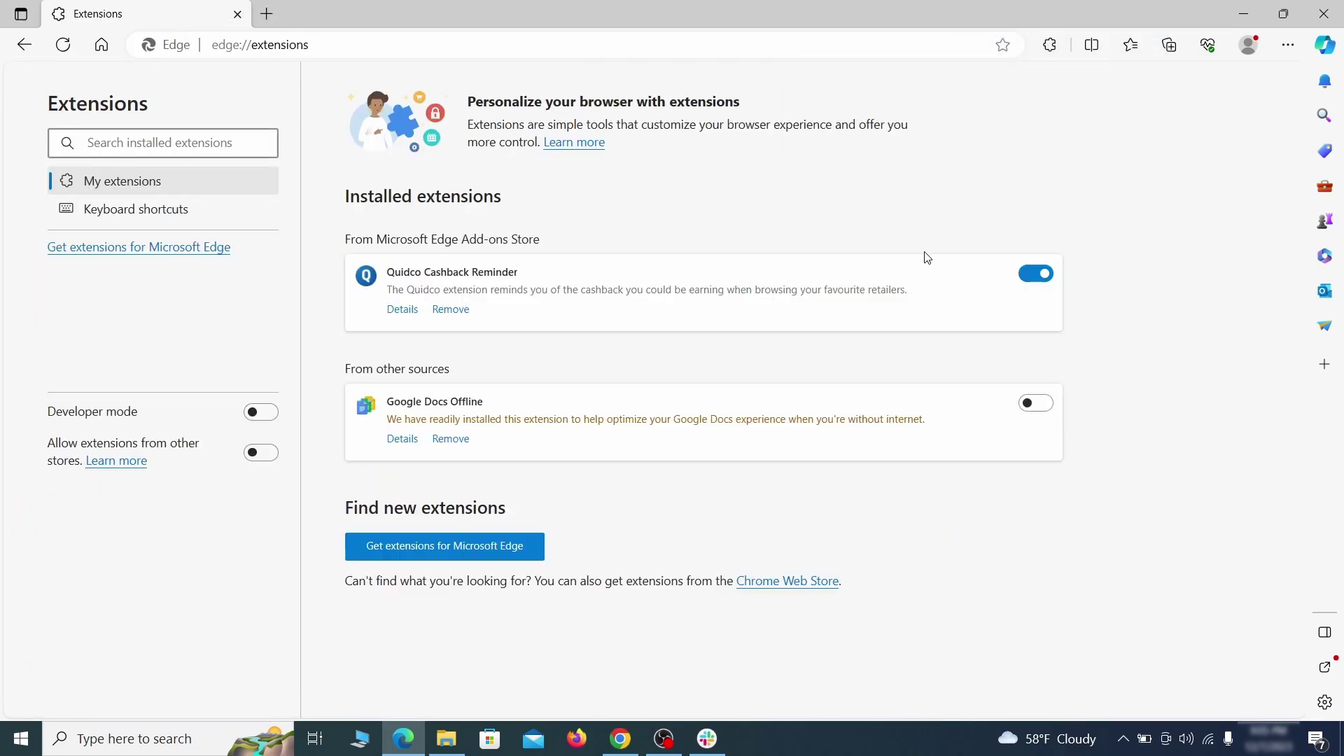
- Turn off the Quidco Cashback Reminder extension and confirm its removal
{"action": "left_click", "coordinate": [1036, 276]}
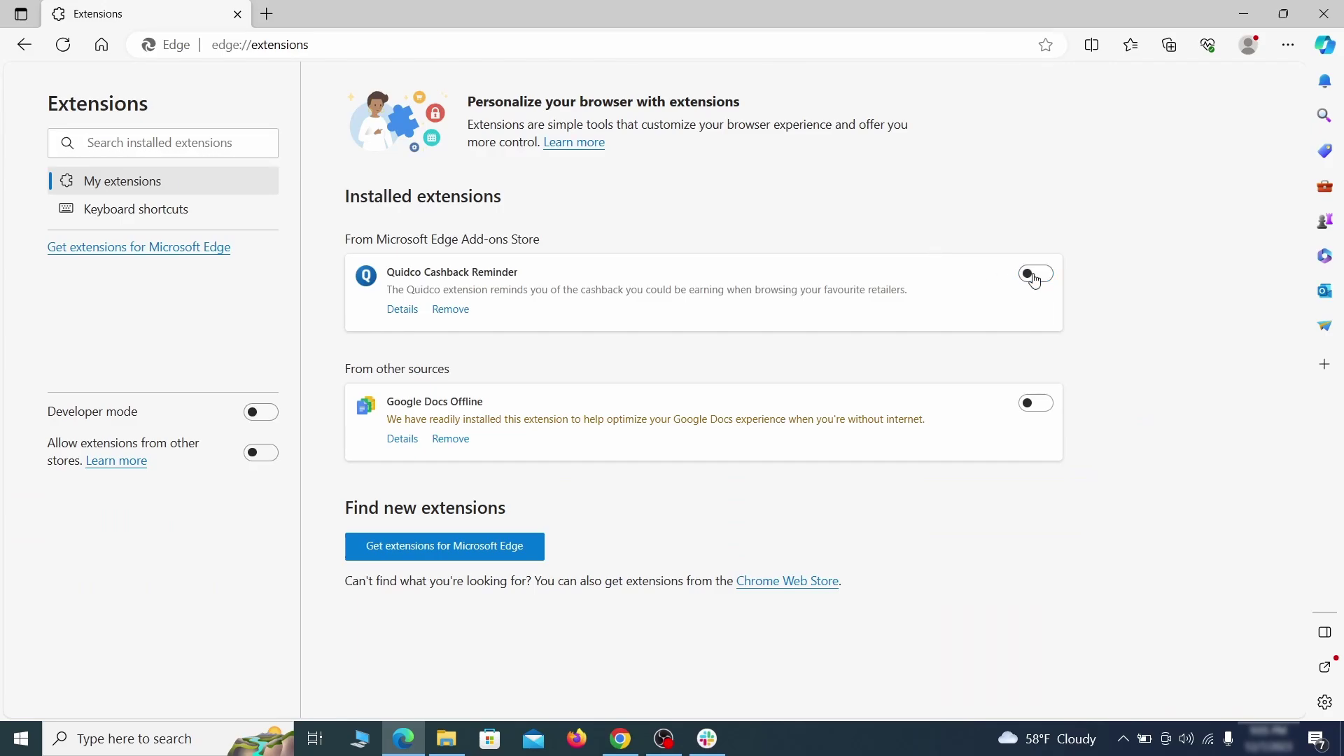
{"action": "left_click", "coordinate": [449, 309]}
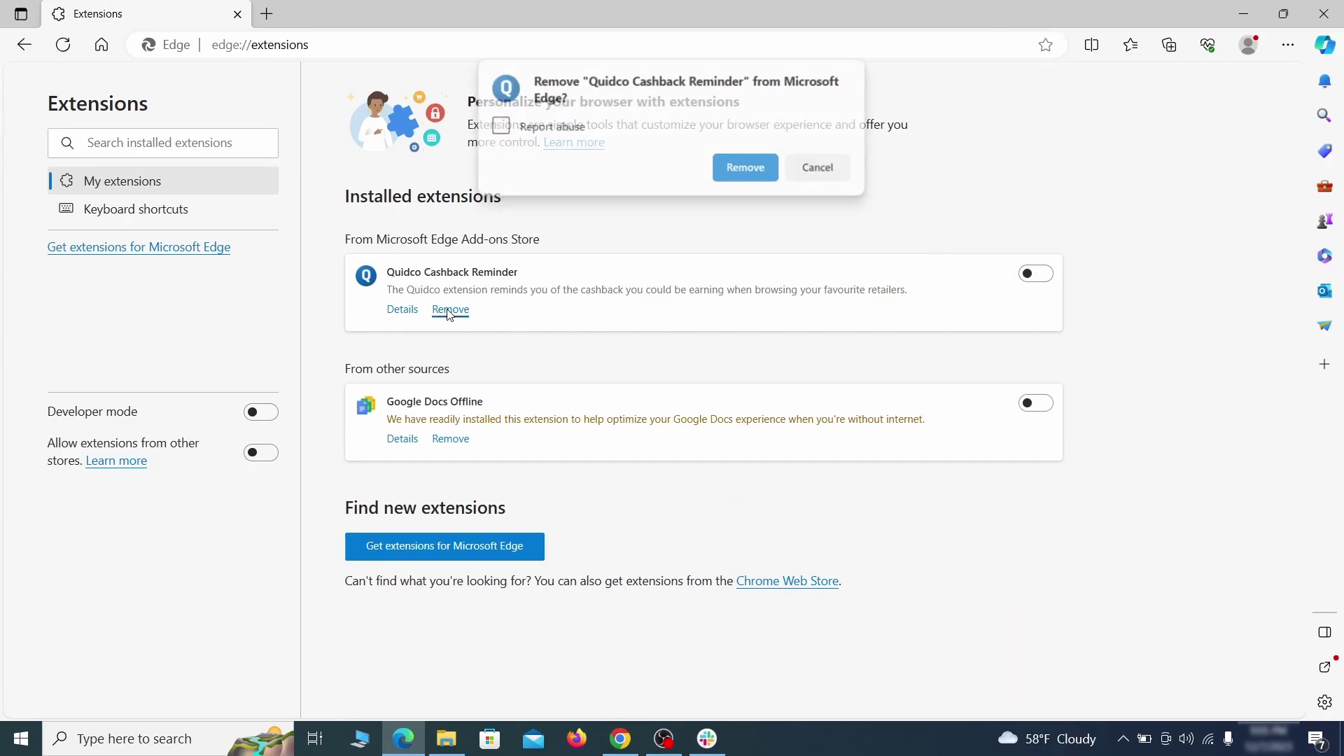
{"action": "left_click", "coordinate": [747, 169]}
- In Edge Settings > Privacy, search, and services, clear the recent browsing data
{"action": "left_click", "coordinate": [1287, 53]}
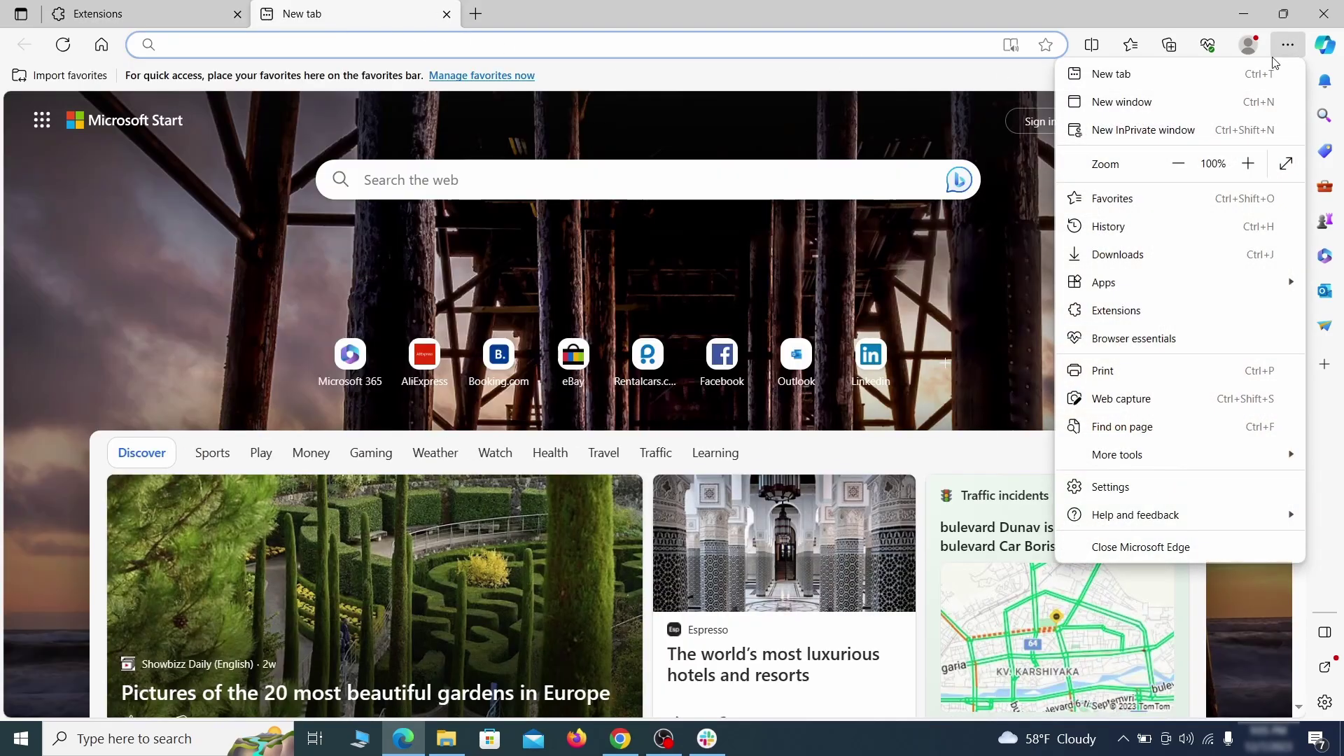
{"action": "left_click", "coordinate": [1114, 486]}
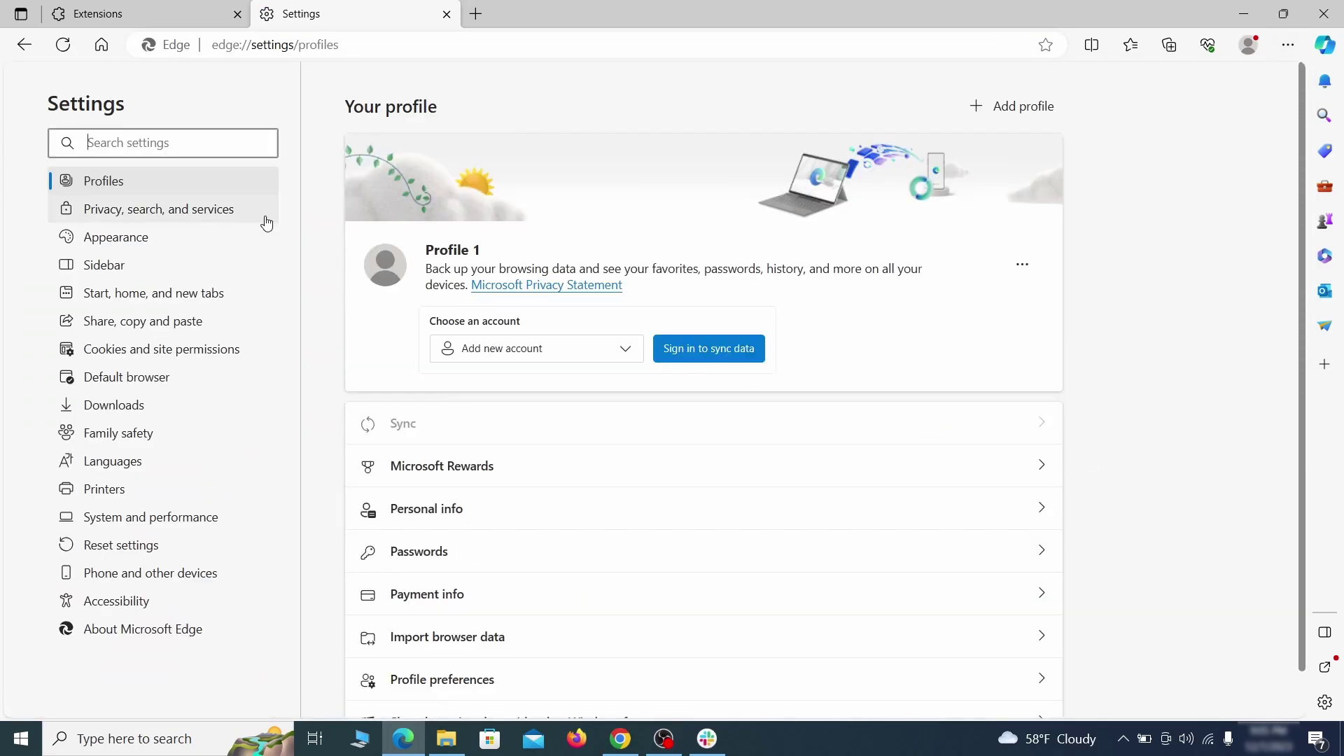
{"action": "left_click", "coordinate": [222, 211]}
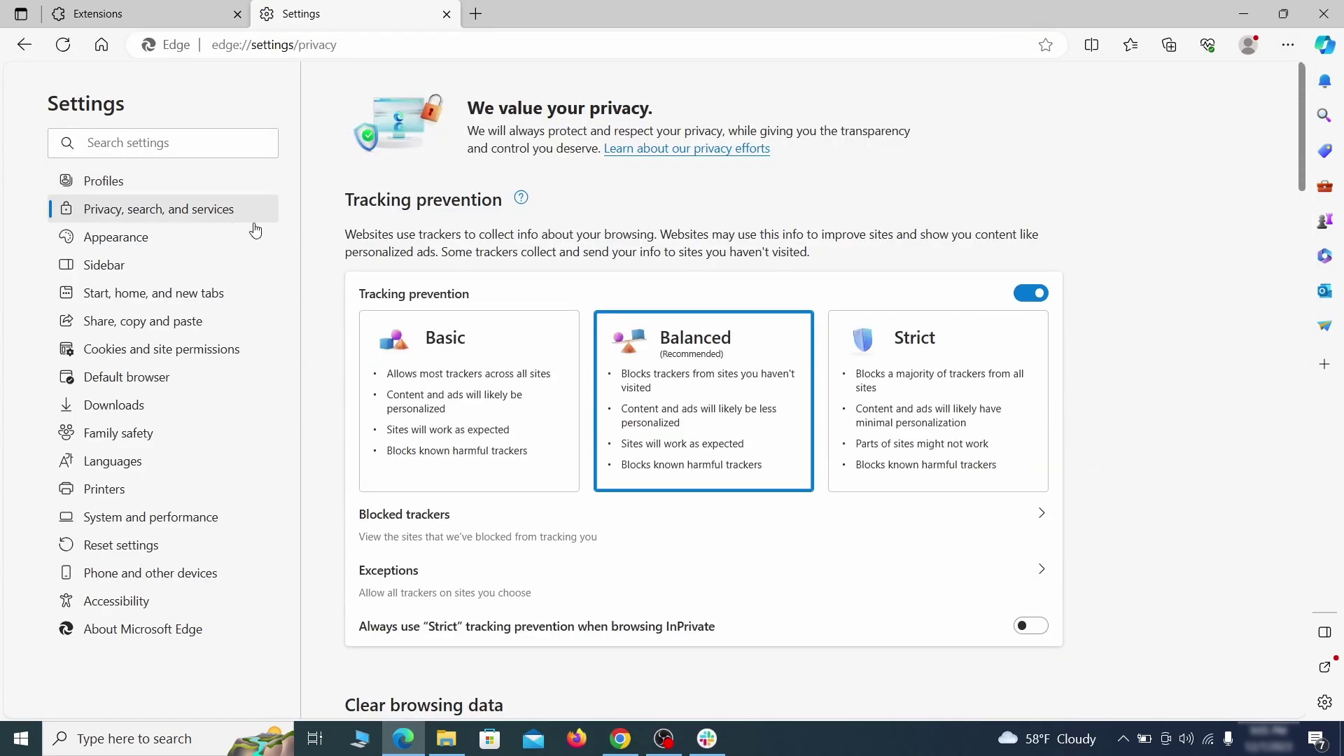
{"action": "scroll", "coordinate": [729, 429], "scroll_direction": "down", "scroll_amount": 1}
{"action": "scroll", "coordinate": [732, 427], "scroll_direction": "down", "scroll_amount": 2}
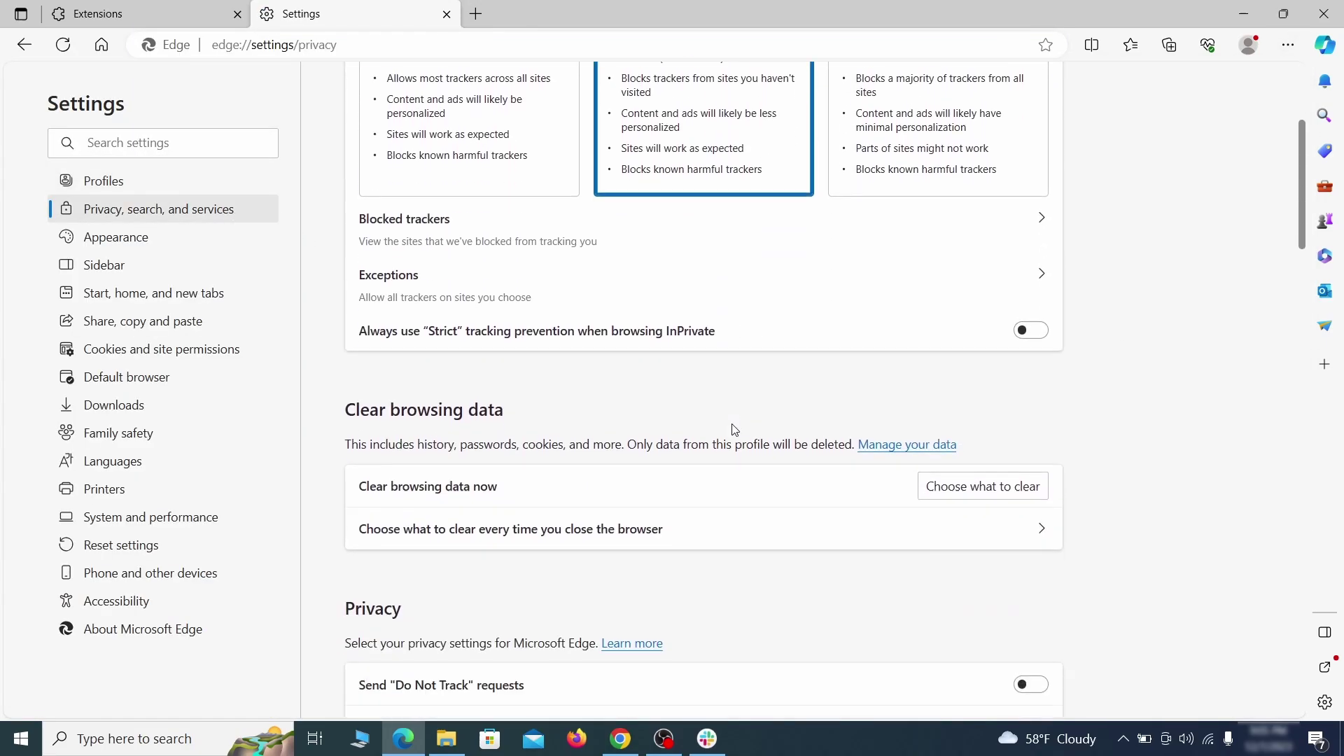
{"action": "left_click", "coordinate": [1006, 488]}
{"action": "scroll", "coordinate": [554, 400], "scroll_direction": "down", "scroll_amount": 1}
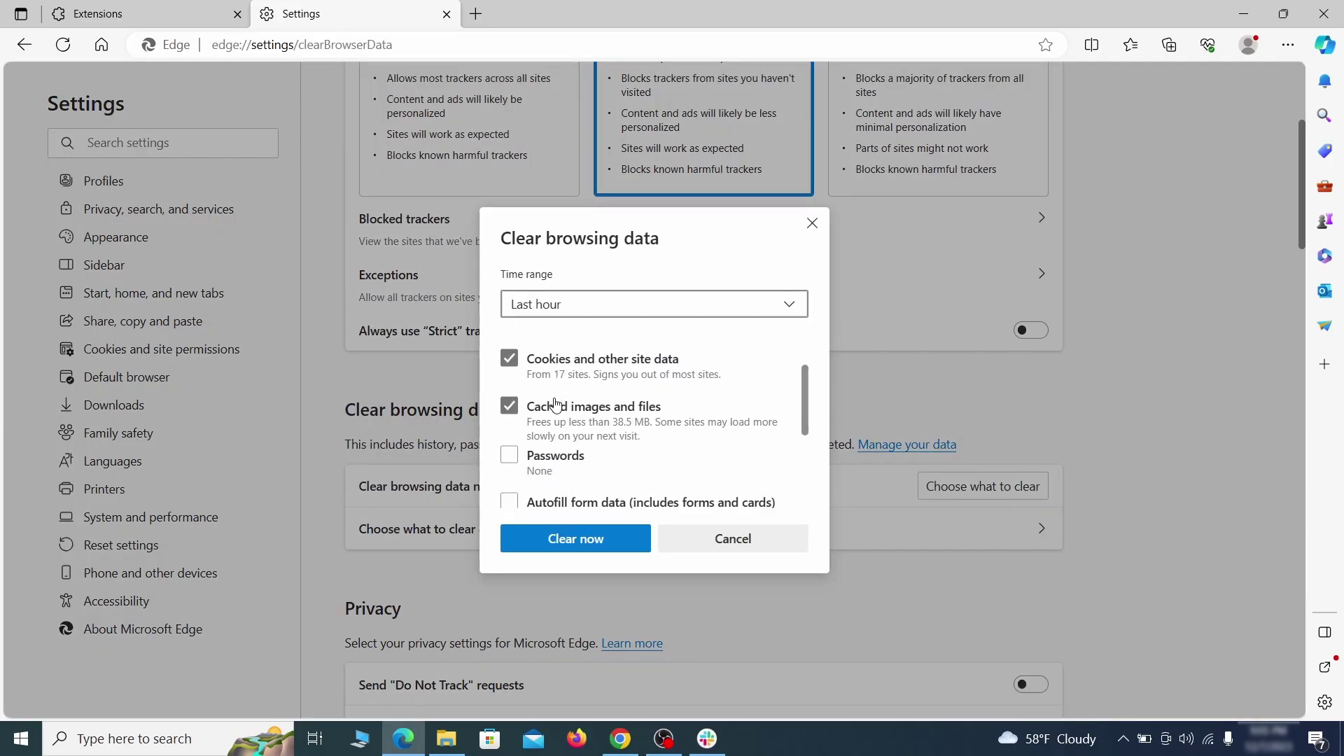
{"action": "scroll", "coordinate": [557, 402], "scroll_direction": "down", "scroll_amount": 2}
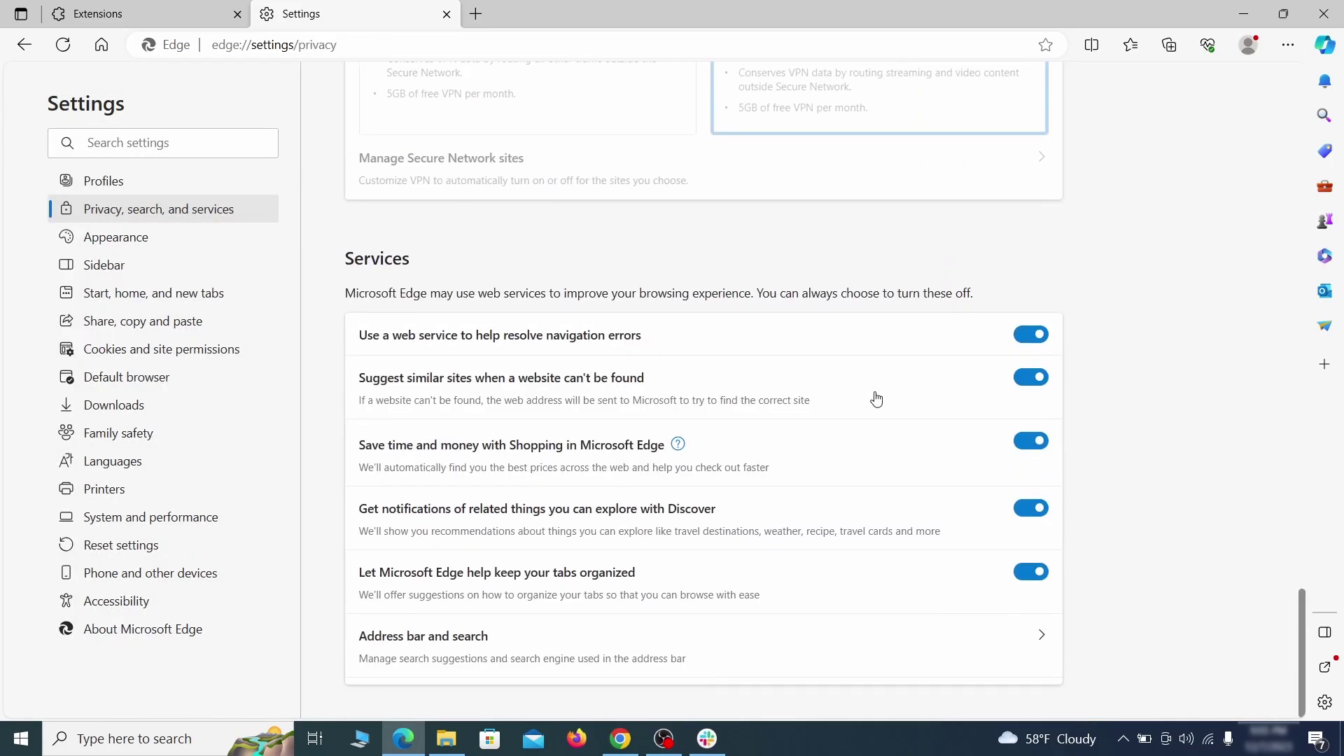
- Set Google as Edge's address bar search engine
{"action": "left_click", "coordinate": [768, 662]}
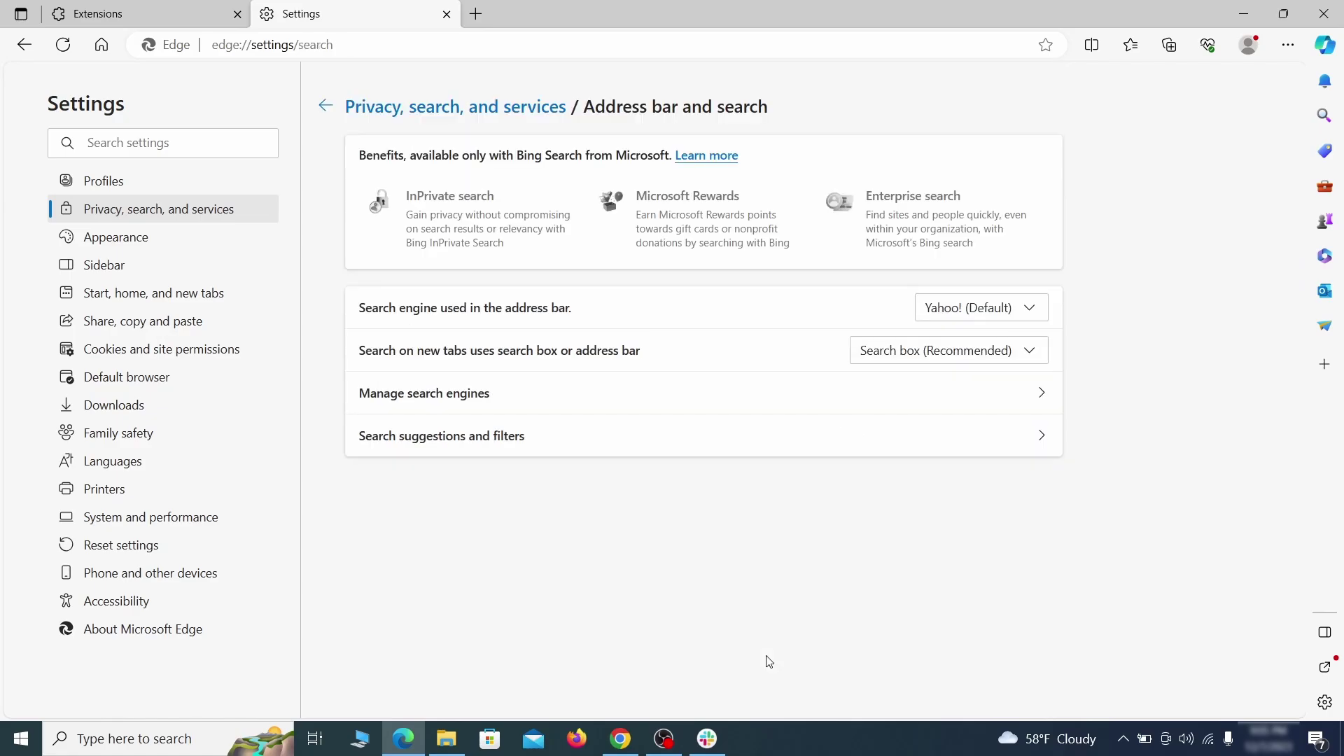
{"action": "left_click", "coordinate": [1036, 311]}
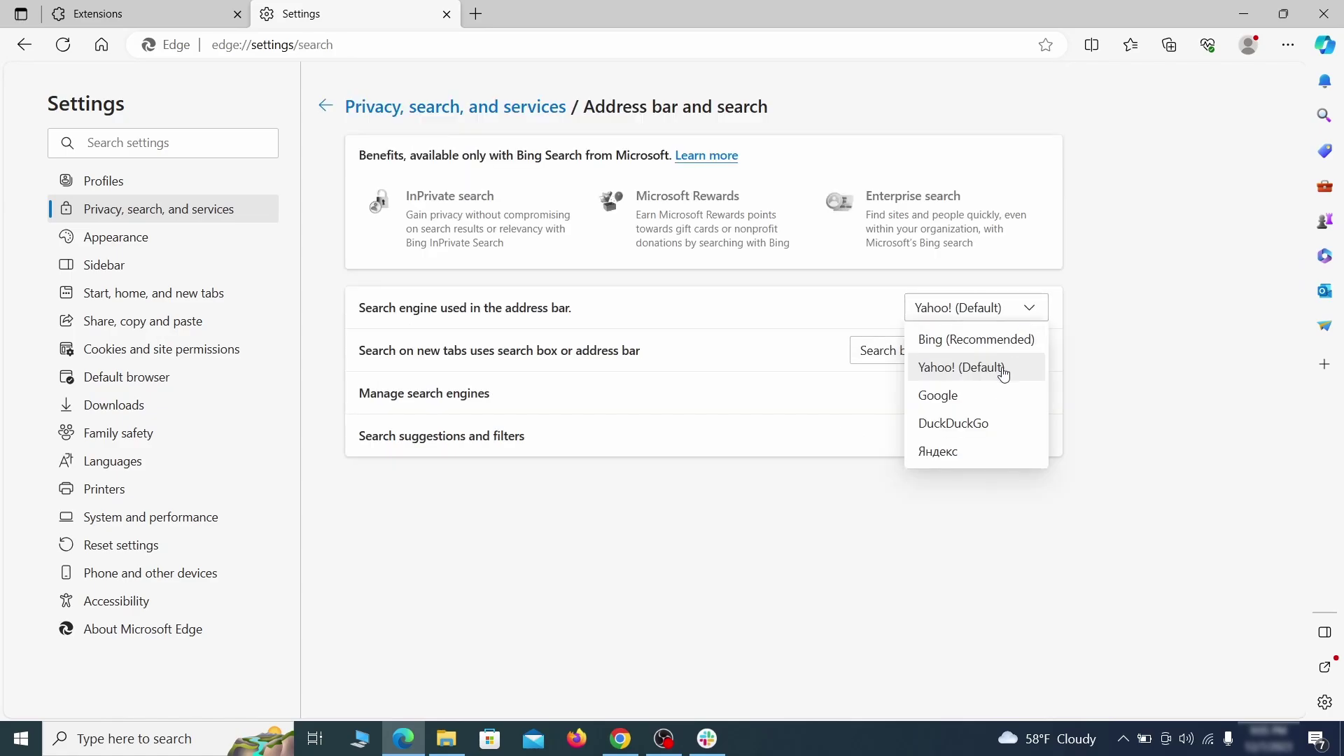
{"action": "left_click", "coordinate": [996, 392]}
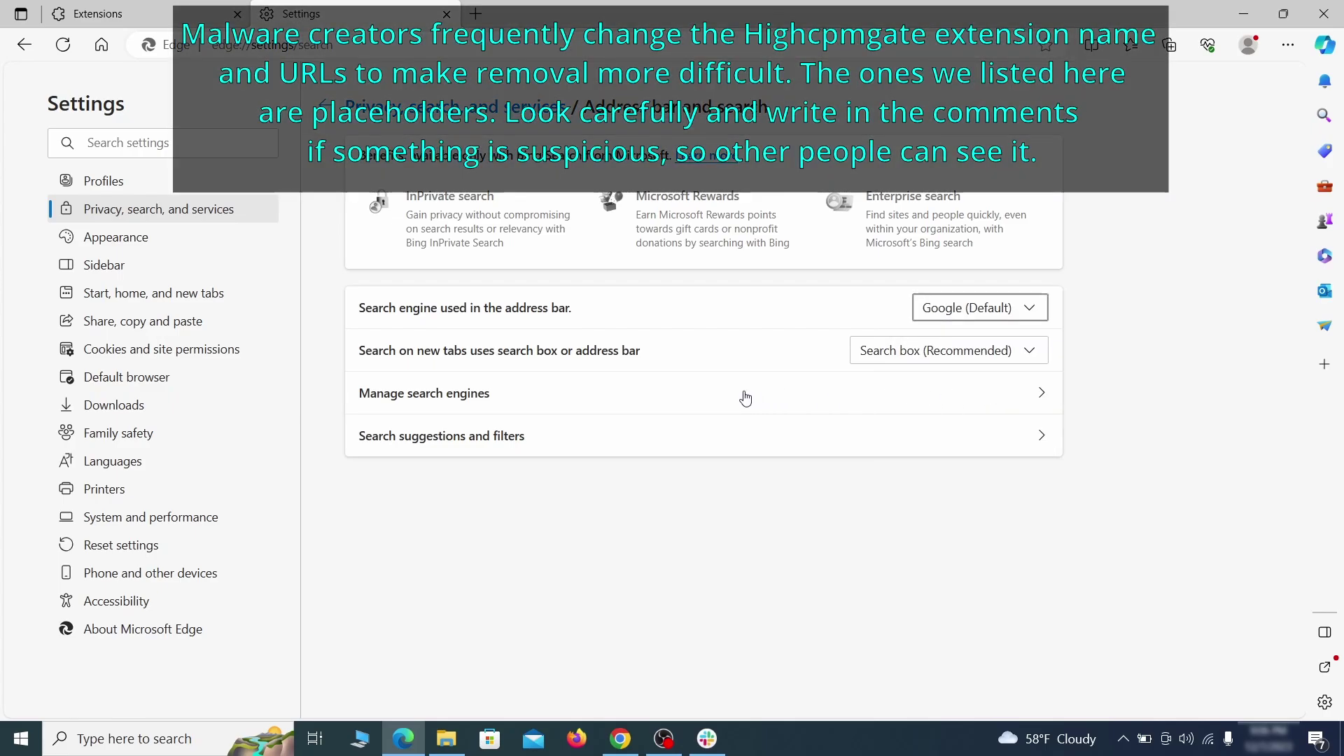
- Remove the ExampleRougeURL.com entry from the Manage search engines list
{"action": "left_click", "coordinate": [515, 401]}
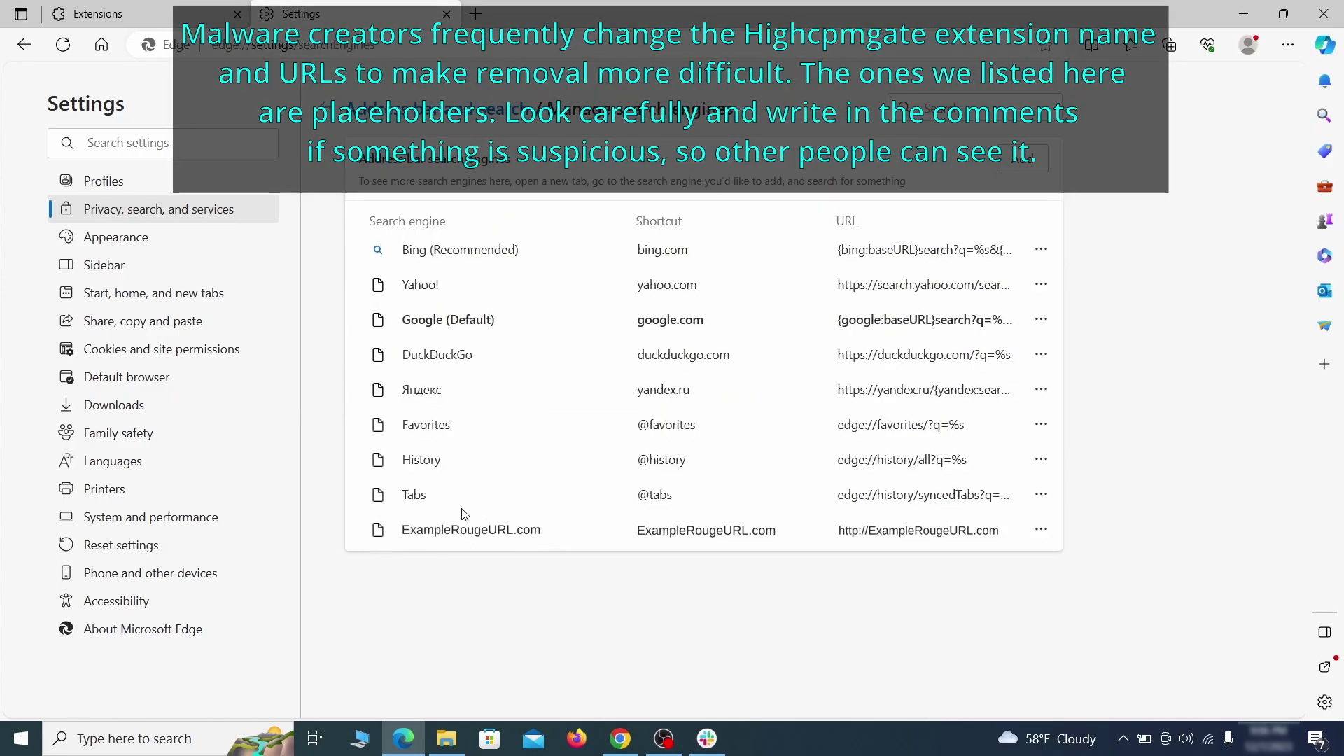
{"action": "left_click", "coordinate": [1041, 529]}
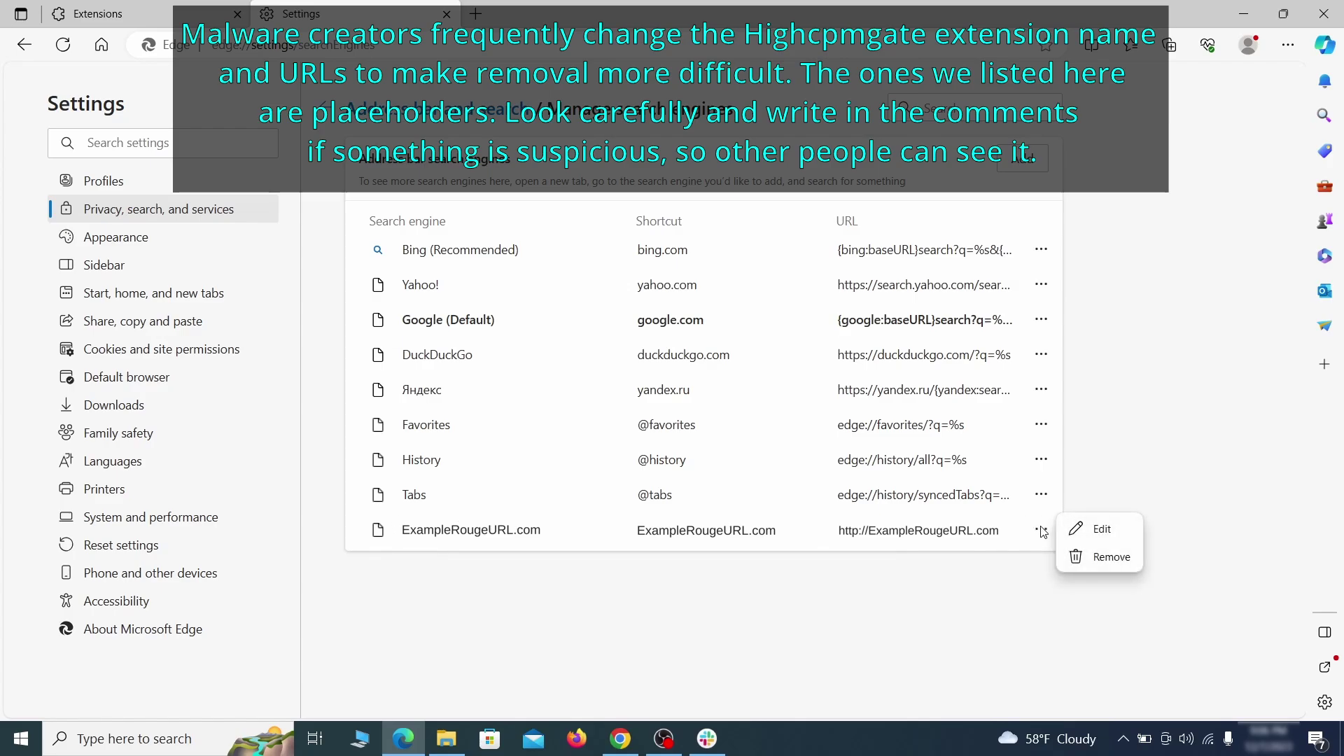
{"action": "left_click", "coordinate": [1112, 558]}
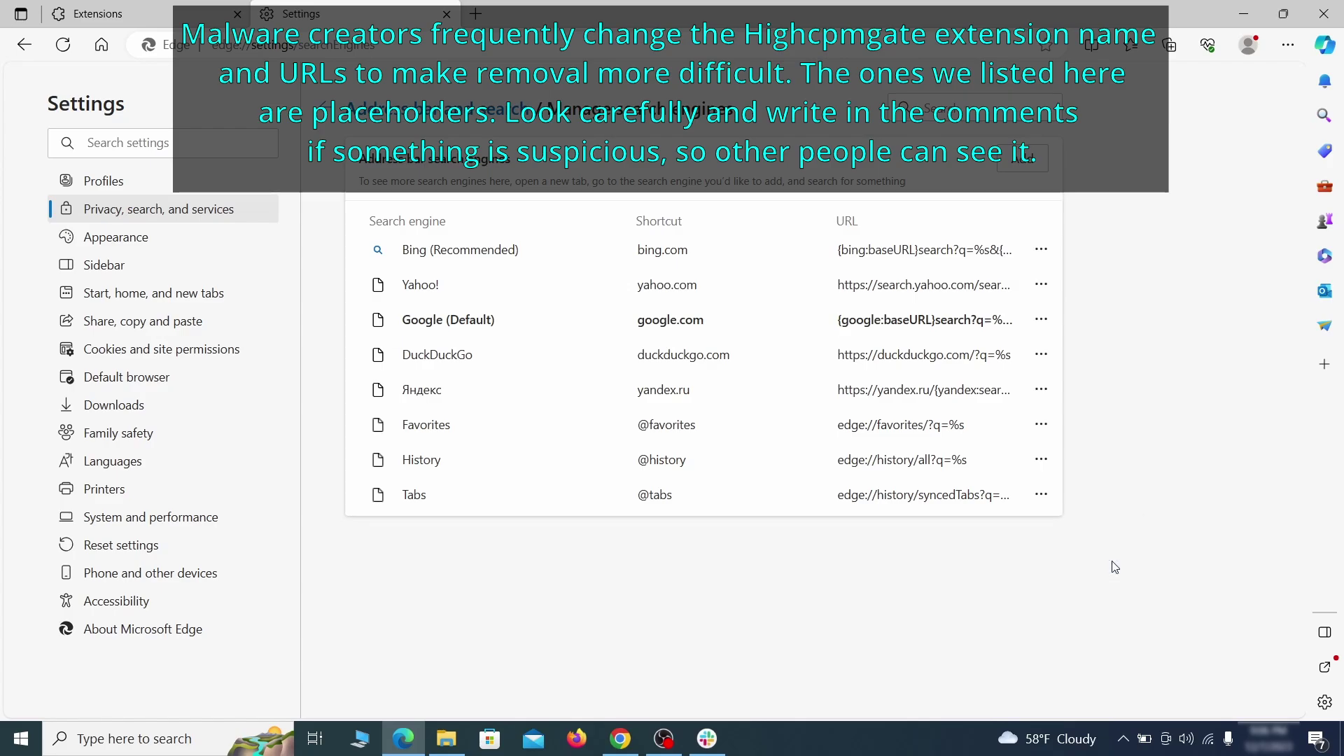
- Delete ExampleRougeURL.com from the pages Edge opens on startup
{"action": "left_click", "coordinate": [168, 296]}
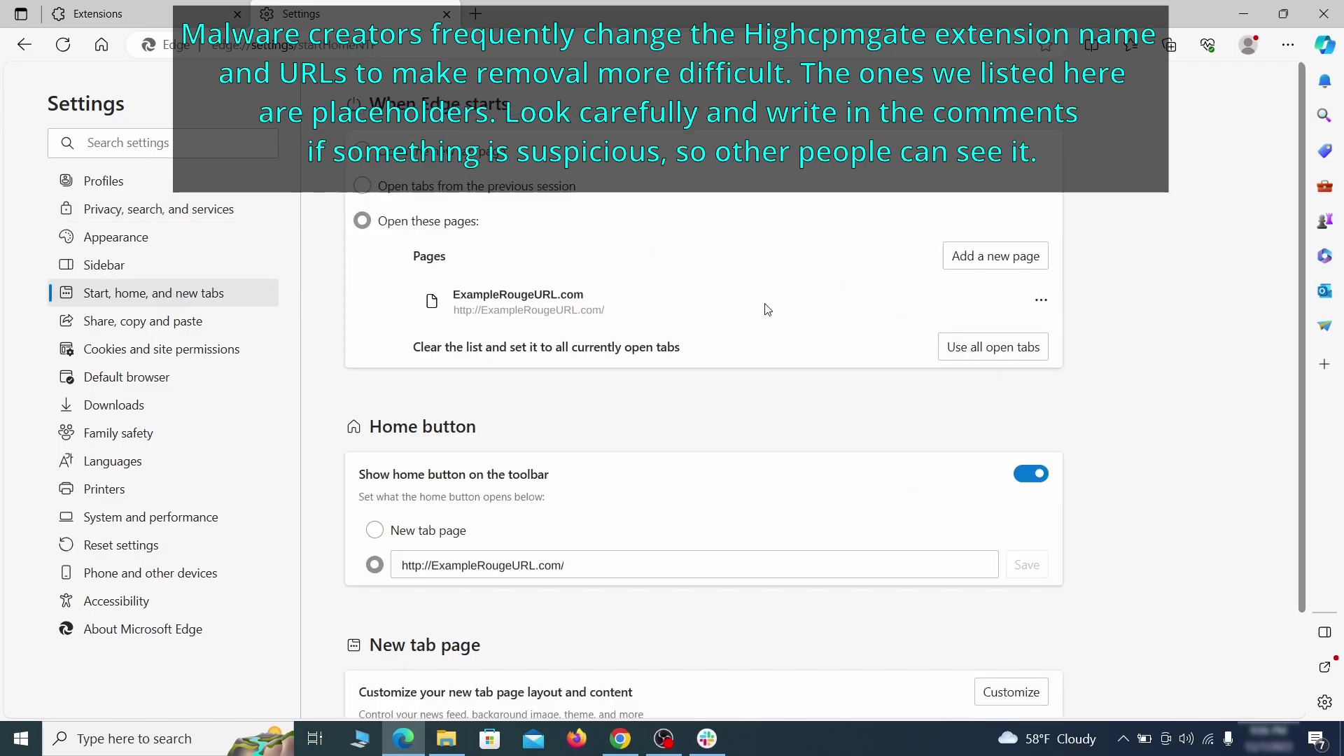
{"action": "left_click", "coordinate": [1041, 302]}
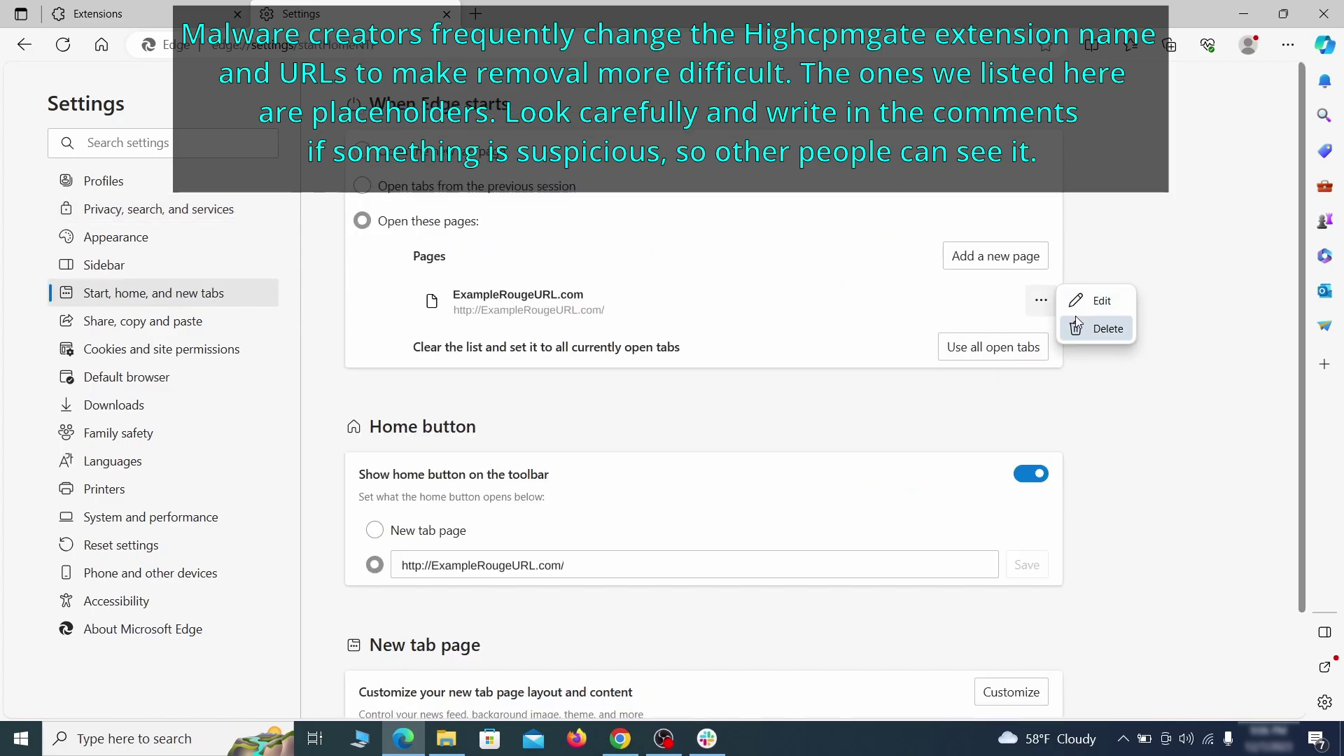
{"action": "left_click", "coordinate": [1096, 332]}
- Erase the rogue home button URL and set the home button to New tab page
{"action": "left_click", "coordinate": [594, 498]}
{"action": "triple_click", "coordinate": [584, 503]}
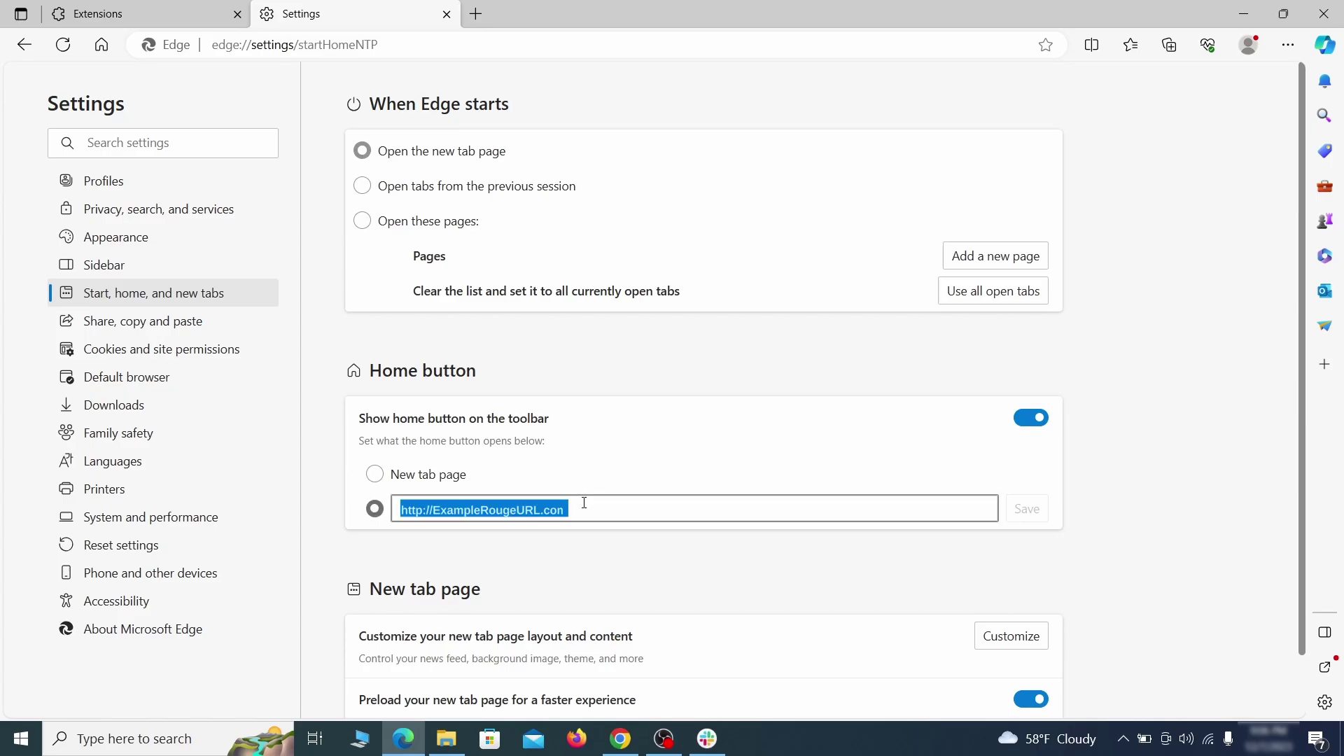
{"action": "key", "text": "BackSpace"}
{"action": "left_click", "coordinate": [375, 474]}
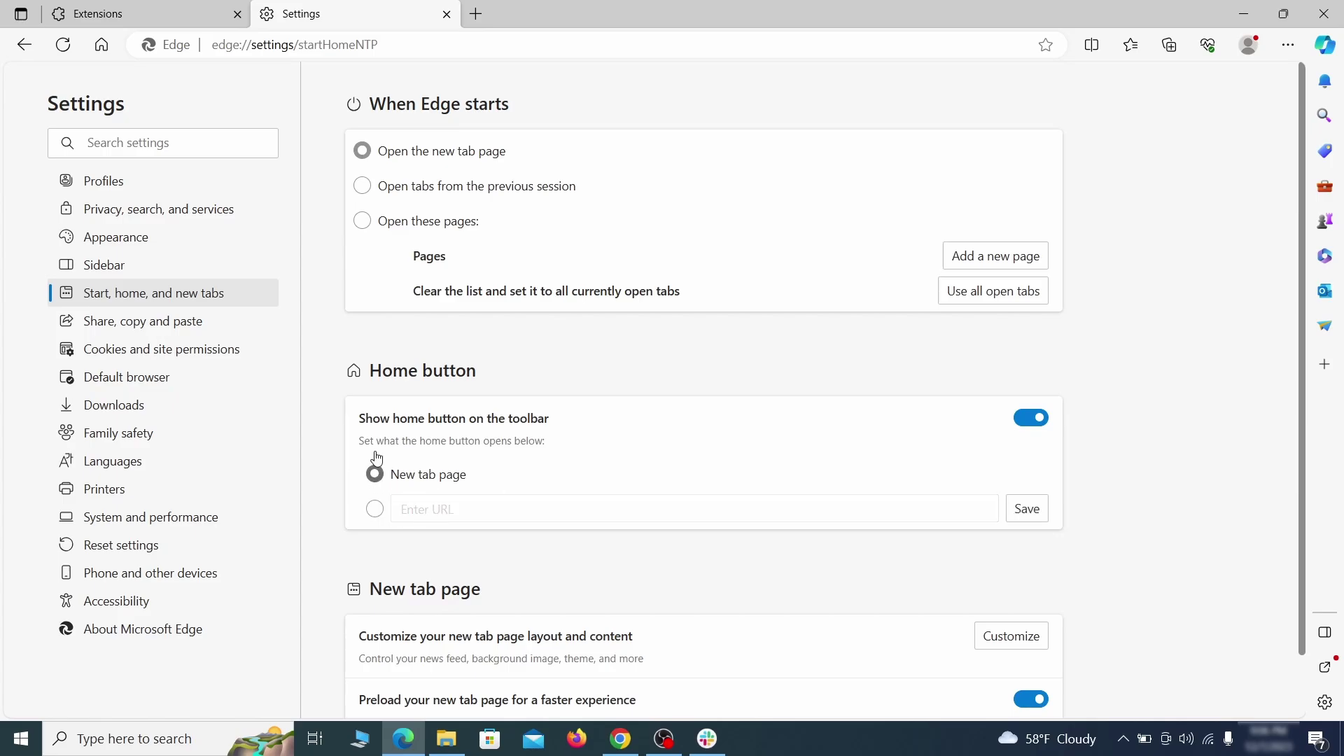
- In Cookies and site permissions > Notifications, remove ExampleRougeURL.com from the Allow list
{"action": "left_click", "coordinate": [363, 185]}
{"action": "left_click", "coordinate": [246, 349]}
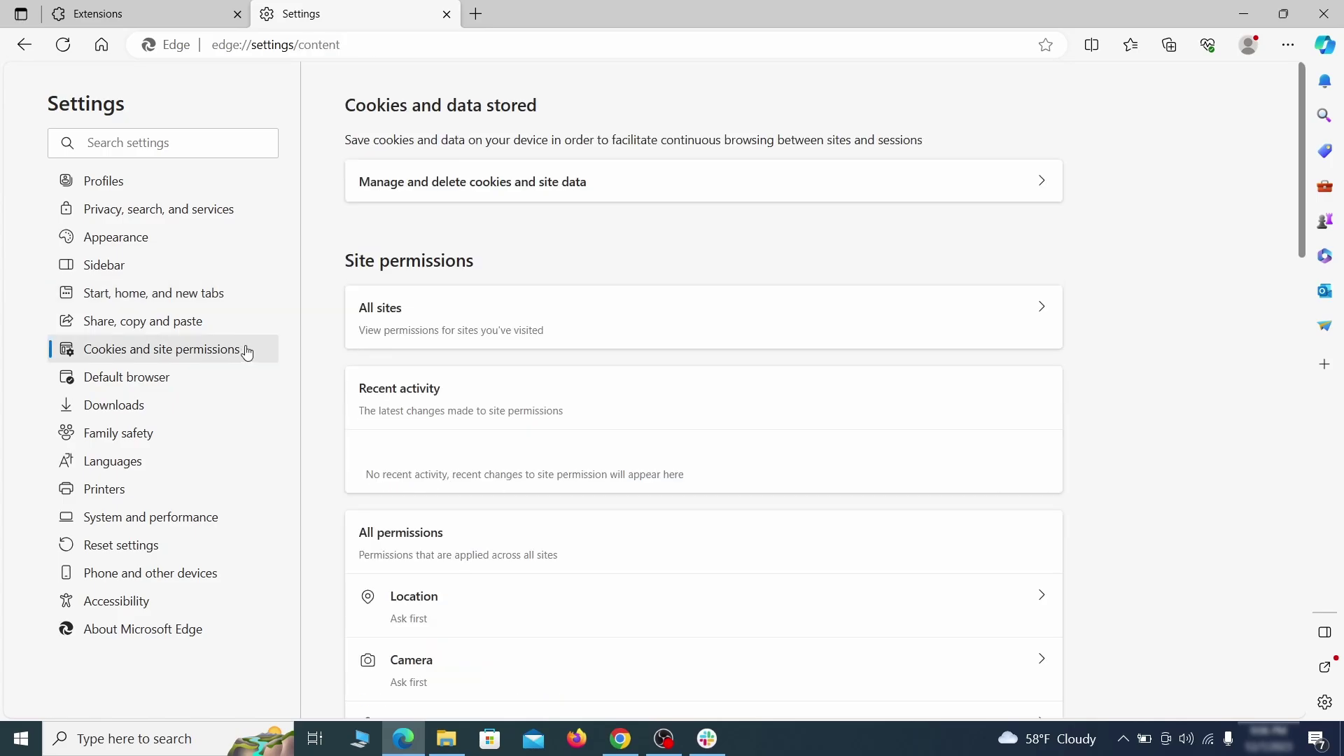
{"action": "scroll", "coordinate": [648, 364], "scroll_direction": "down", "scroll_amount": 1}
{"action": "scroll", "coordinate": [647, 365], "scroll_direction": "down", "scroll_amount": 1}
{"action": "scroll", "coordinate": [648, 364], "scroll_direction": "down", "scroll_amount": 2}
{"action": "scroll", "coordinate": [646, 370], "scroll_direction": "down", "scroll_amount": 1}
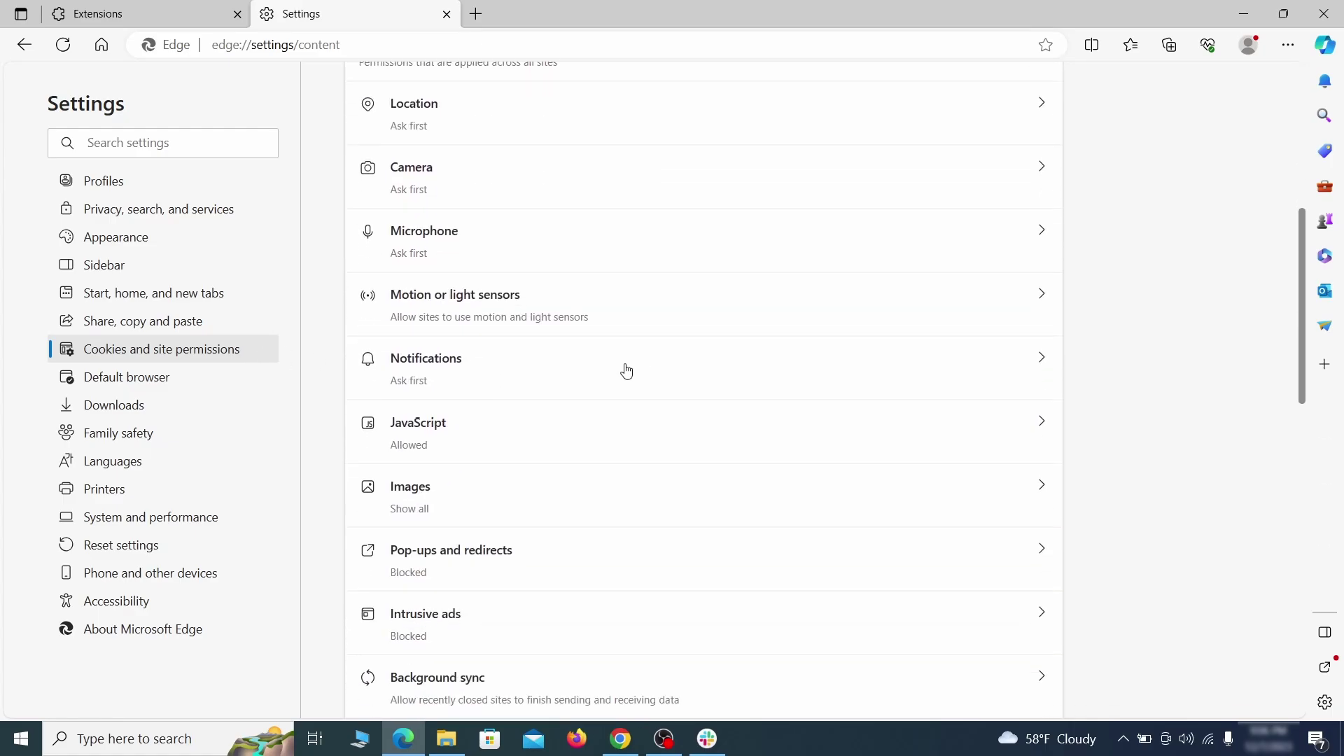
{"action": "left_click", "coordinate": [627, 371]}
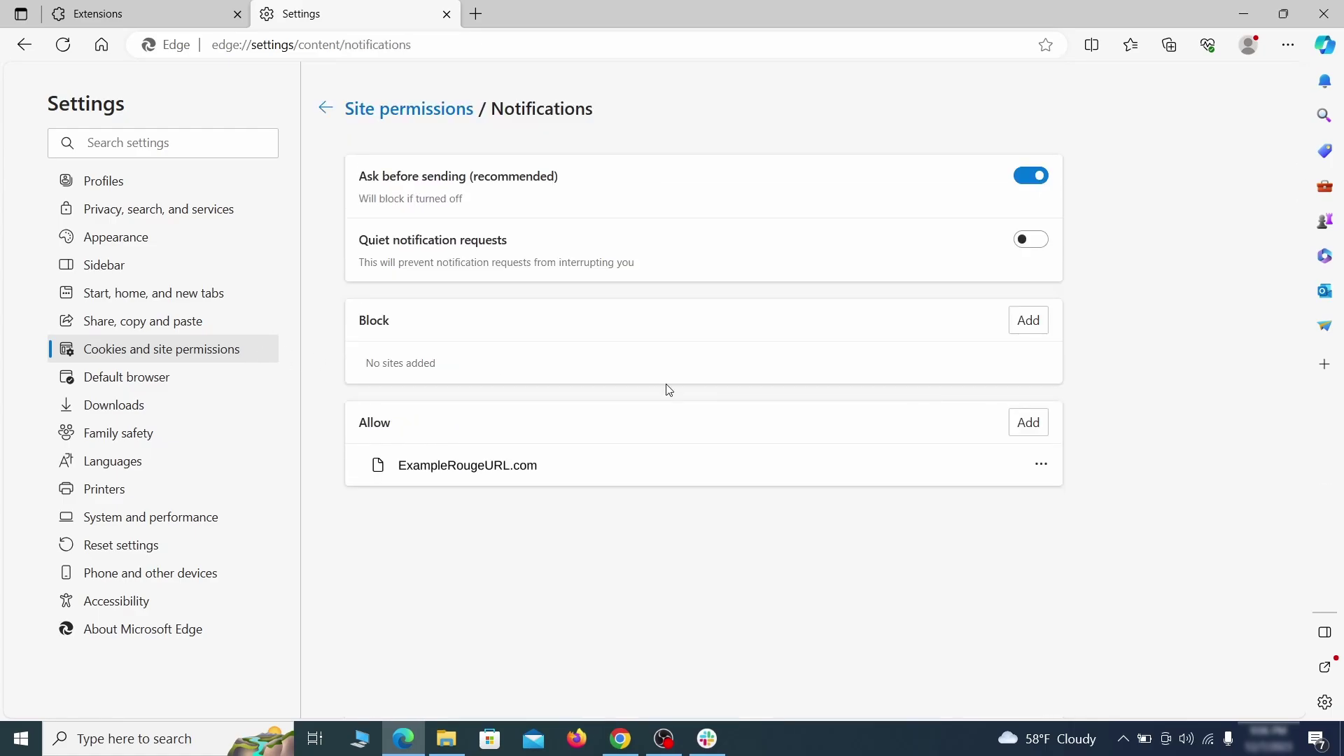
{"action": "left_click", "coordinate": [1041, 465]}
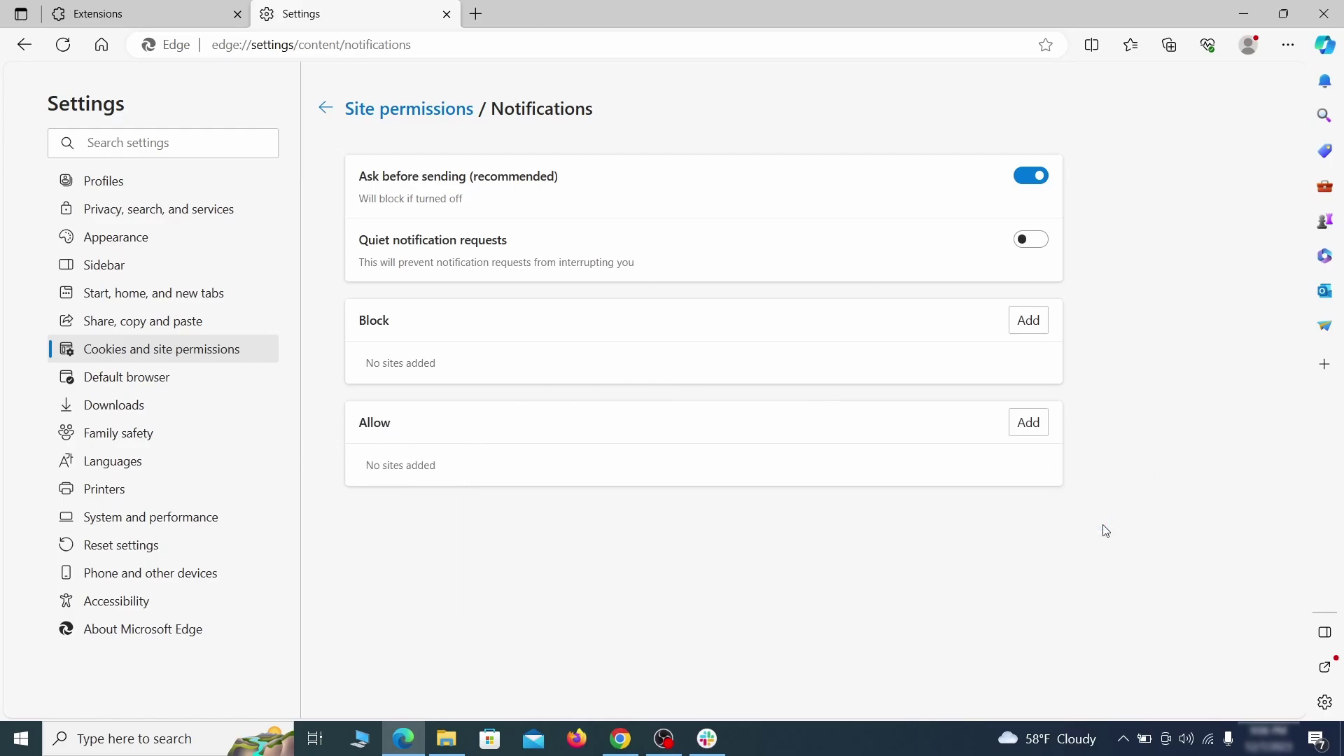